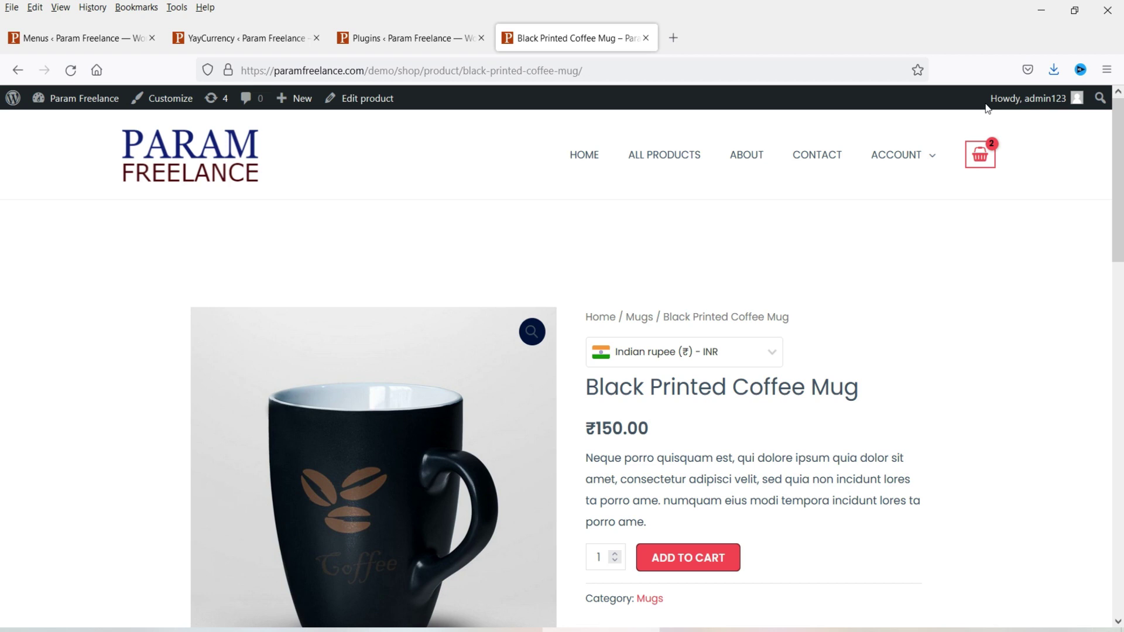
Step: Examine the Black Printed Coffee Mug product page, including its currency choices and displayed price
{"action": "scroll", "coordinate": [956, 332], "scroll_direction": "down", "scroll_amount": 3}
{"action": "scroll", "coordinate": [938, 343], "scroll_direction": "up", "scroll_amount": 3}
{"action": "left_click", "coordinate": [767, 353]}
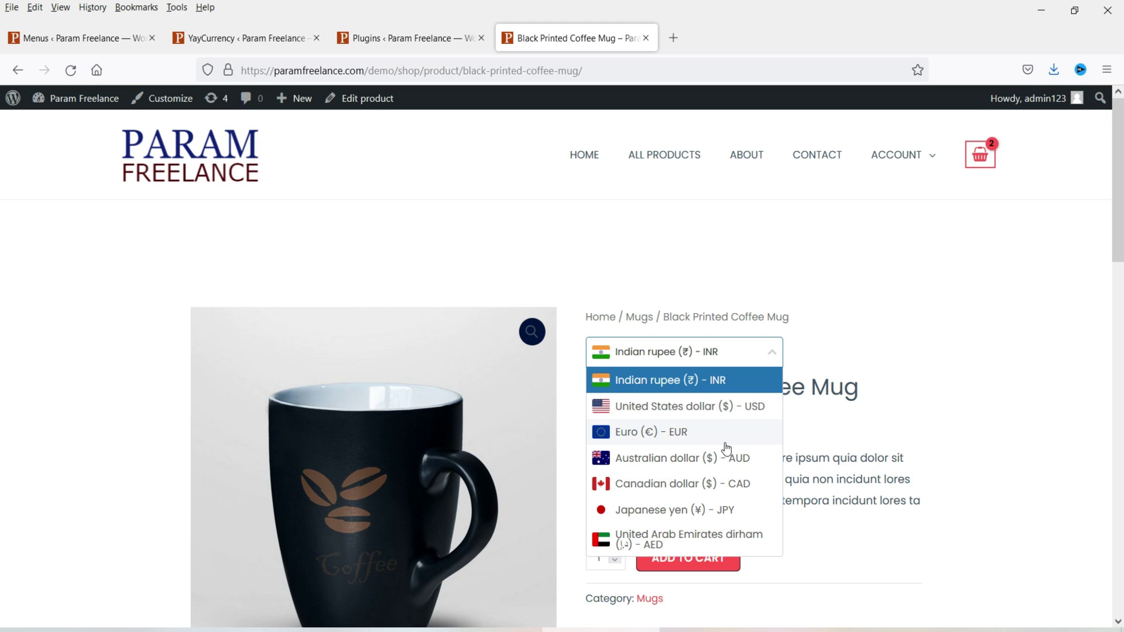
{"action": "left_click", "coordinate": [920, 413]}
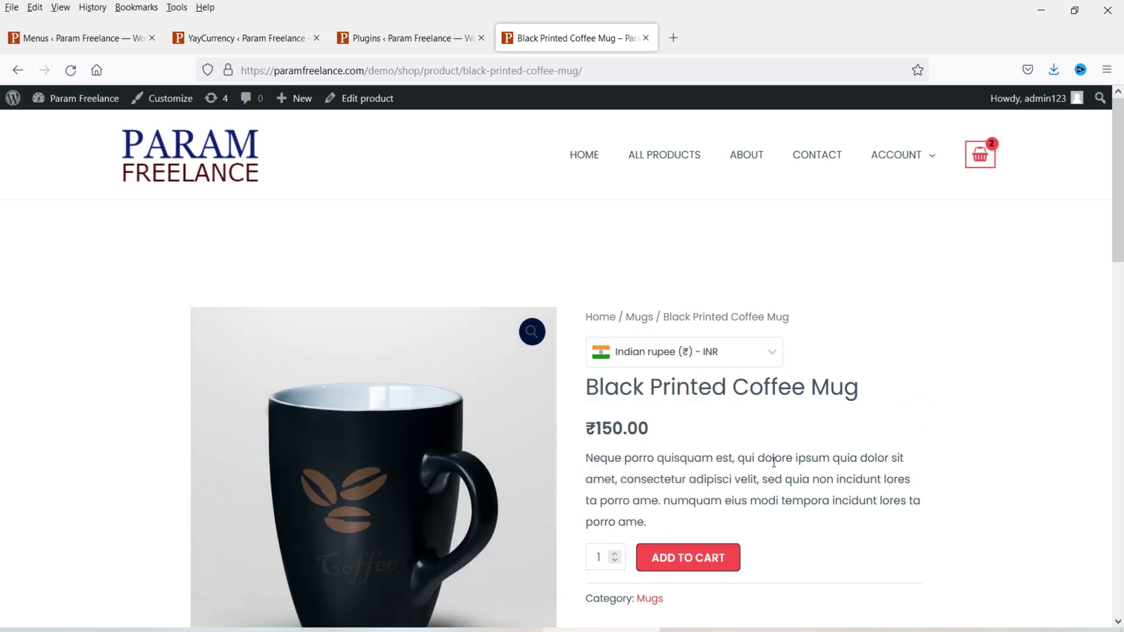
{"action": "double_click", "coordinate": [659, 429]}
{"action": "left_click", "coordinate": [707, 436]}
Step: Switch the mug's display currency to United States dollar (USD), and after its price loads, to Euro (EUR)
{"action": "left_click", "coordinate": [764, 352]}
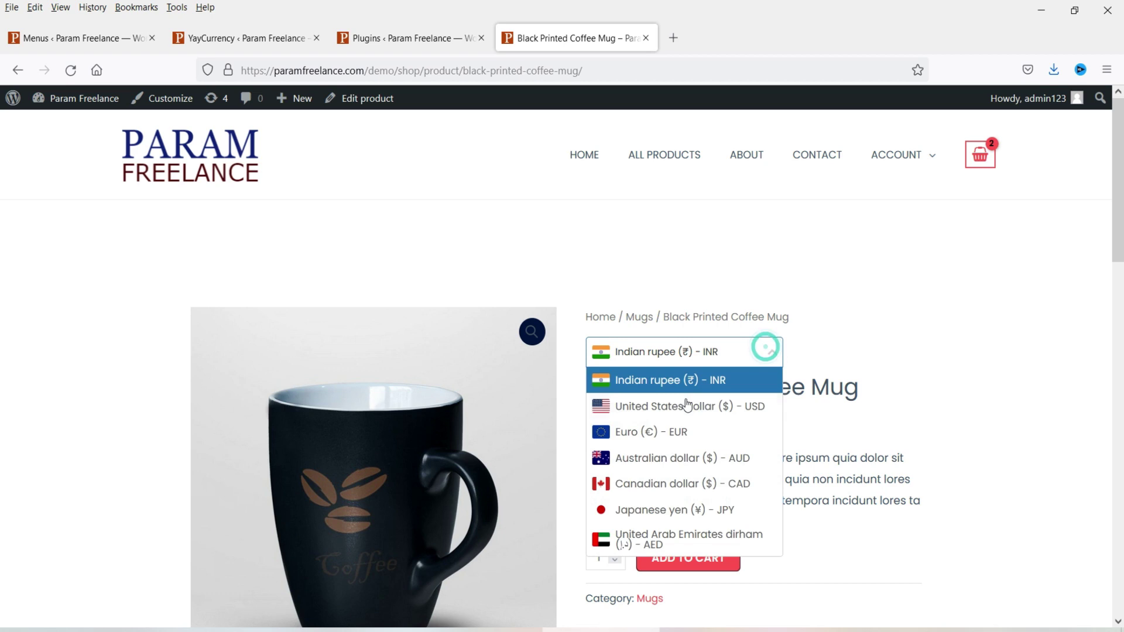
{"action": "left_click", "coordinate": [686, 403]}
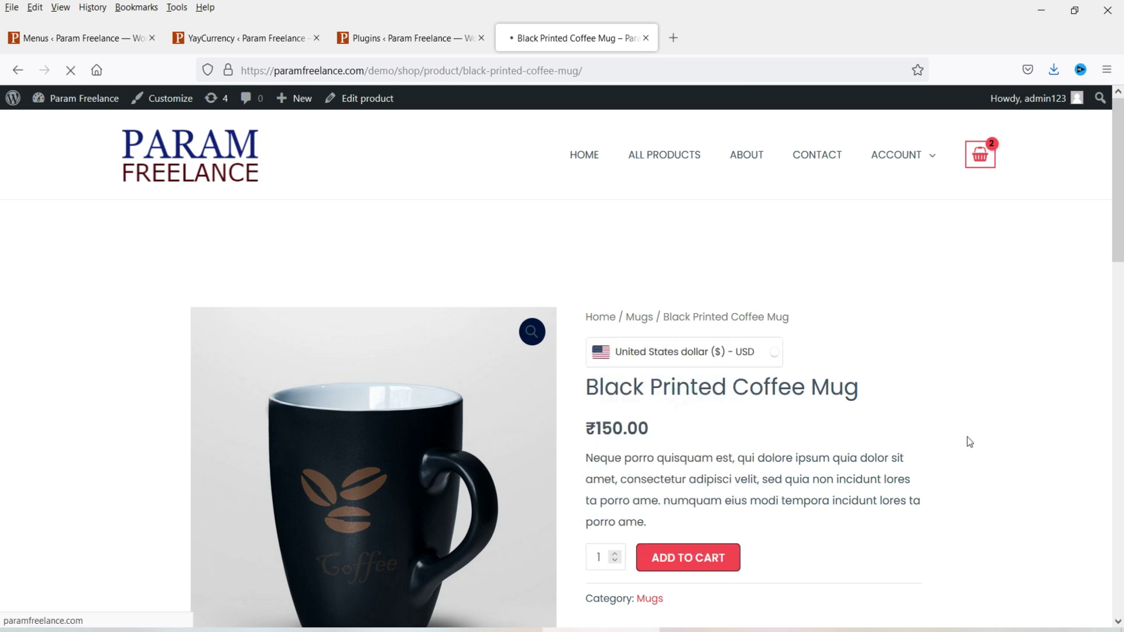
{"action": "left_click", "coordinate": [717, 358]}
{"action": "left_click", "coordinate": [705, 429]}
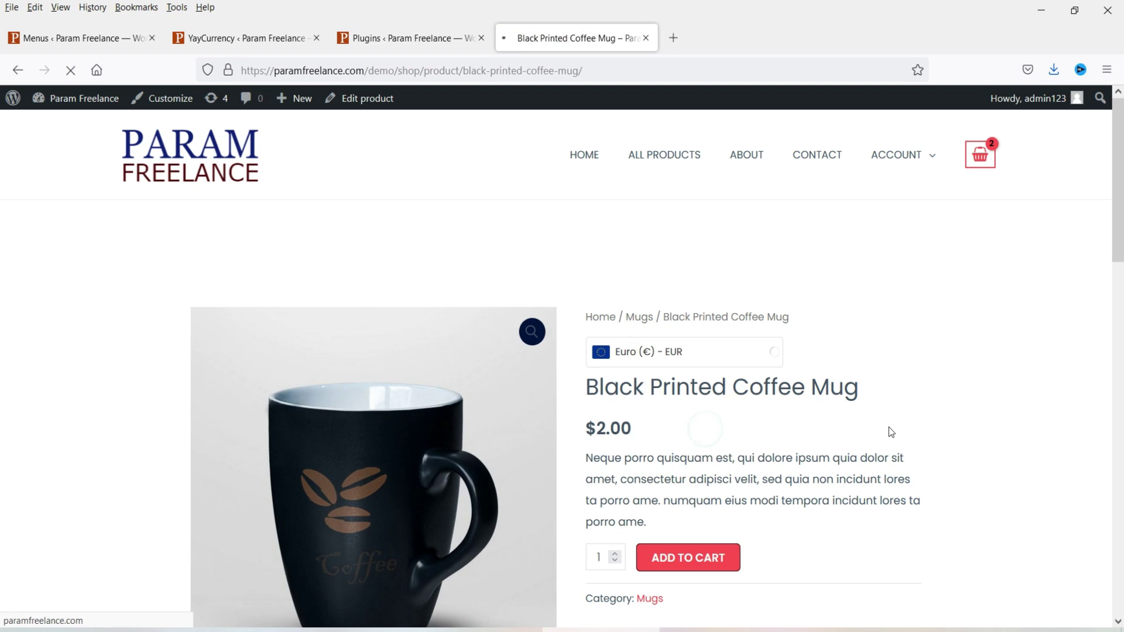
Step: Open the Black Printed Coffee Mug for editing and examine its regular price and the fixed price for each currency
{"action": "left_click", "coordinate": [363, 105]}
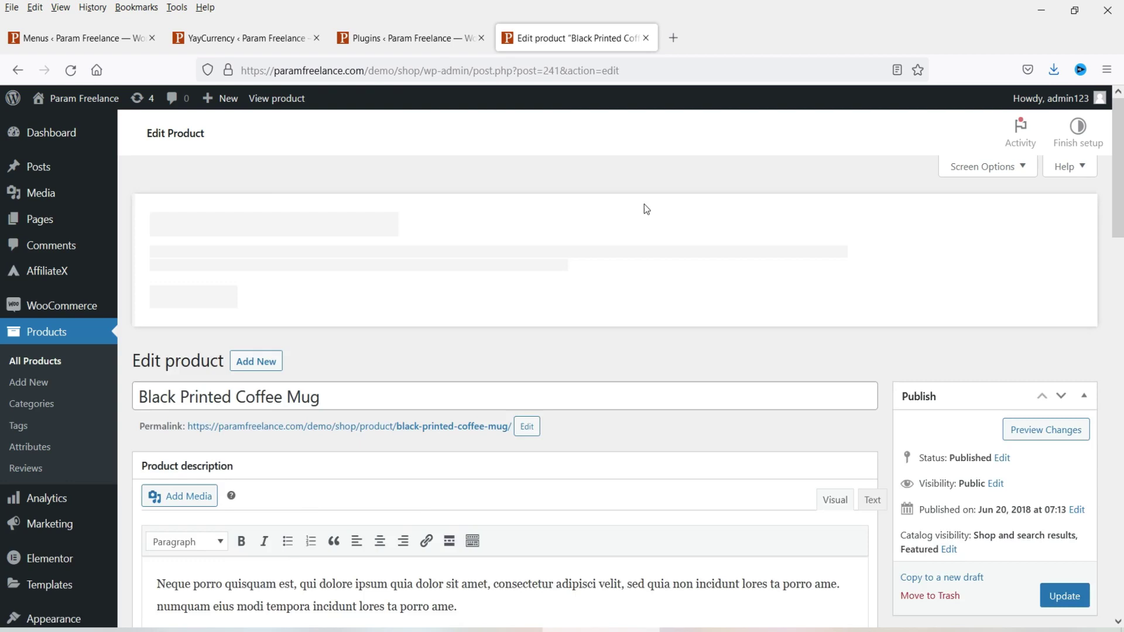
{"action": "scroll", "coordinate": [629, 203], "scroll_direction": "down", "scroll_amount": 10}
{"action": "scroll", "coordinate": [630, 203], "scroll_direction": "up", "scroll_amount": 3}
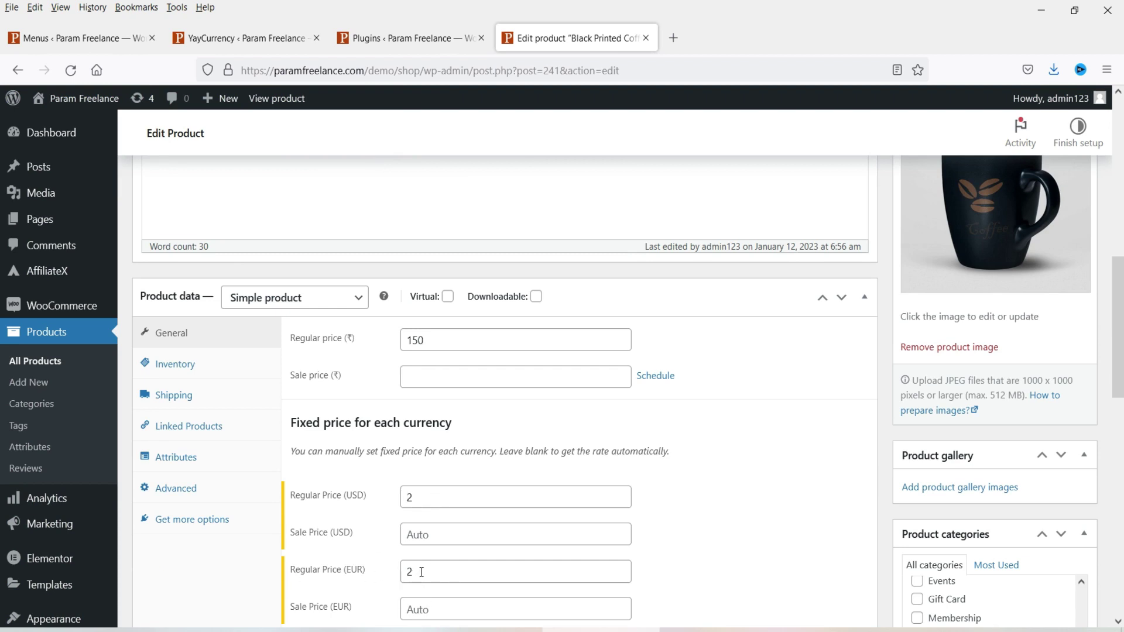
{"action": "scroll", "coordinate": [677, 347], "scroll_direction": "up", "scroll_amount": 10}
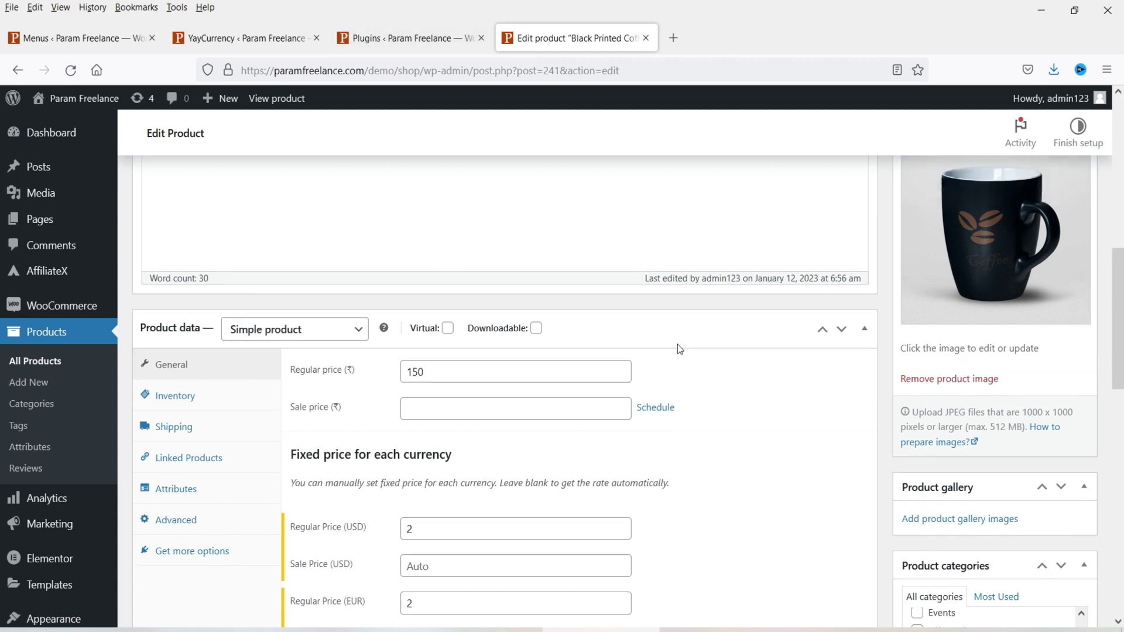
Step: Open the mug's store page from its permalink in a separate browser tab
{"action": "right_click", "coordinate": [423, 419]}
{"action": "left_click", "coordinate": [516, 190]}
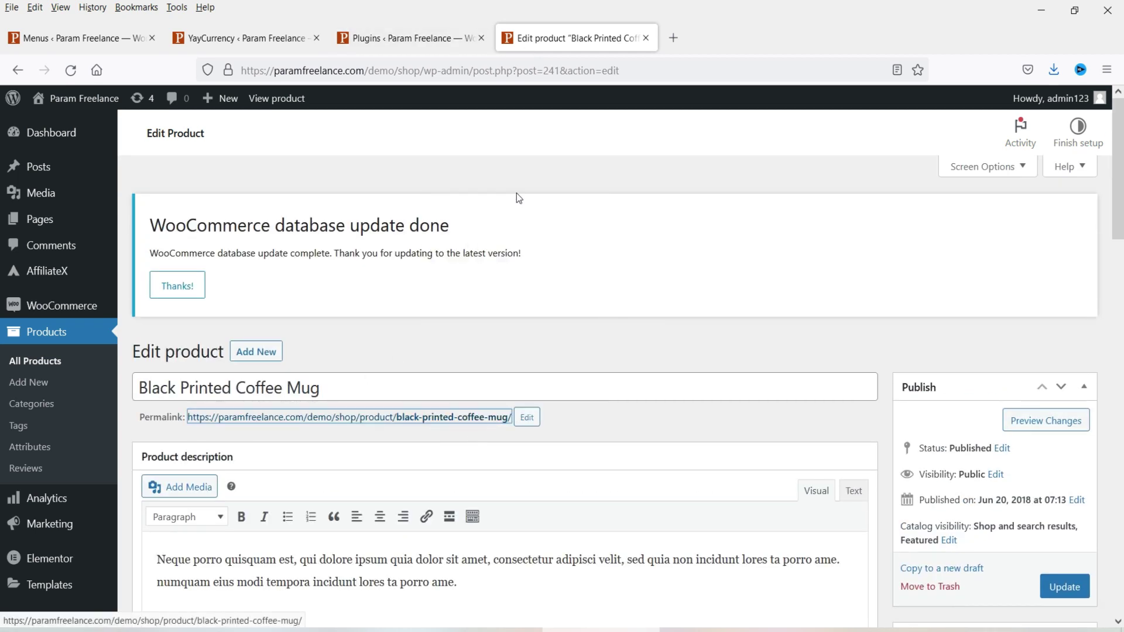
{"action": "left_click", "coordinate": [736, 39]}
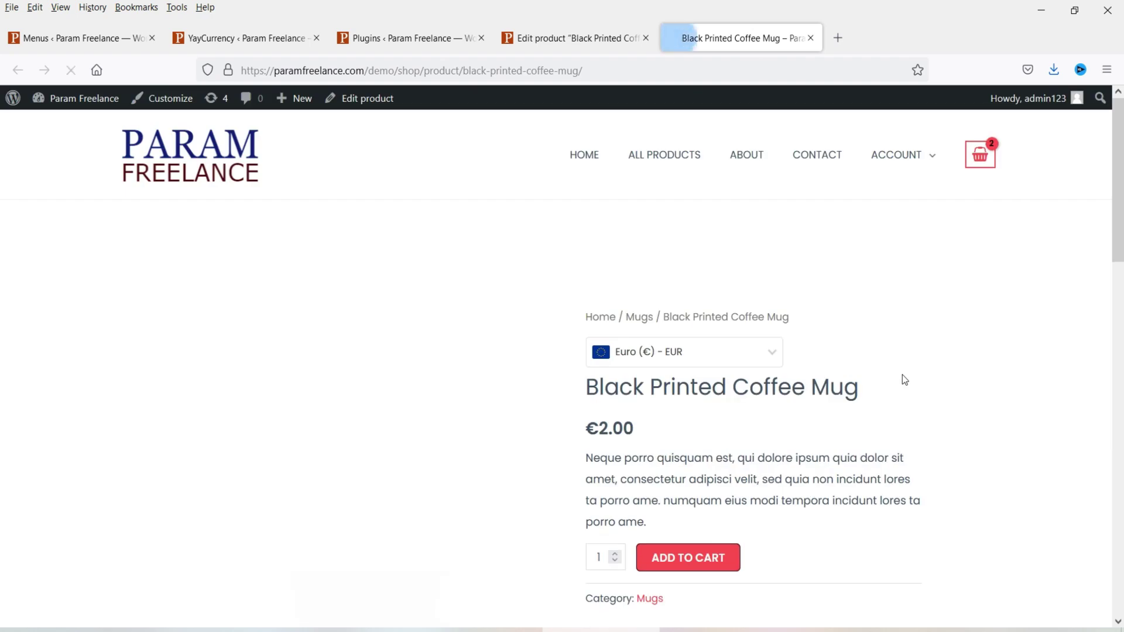
Step: Switch the mug's display currency to Canadian dollar (CAD) and inspect the converted price
{"action": "left_click", "coordinate": [658, 352]}
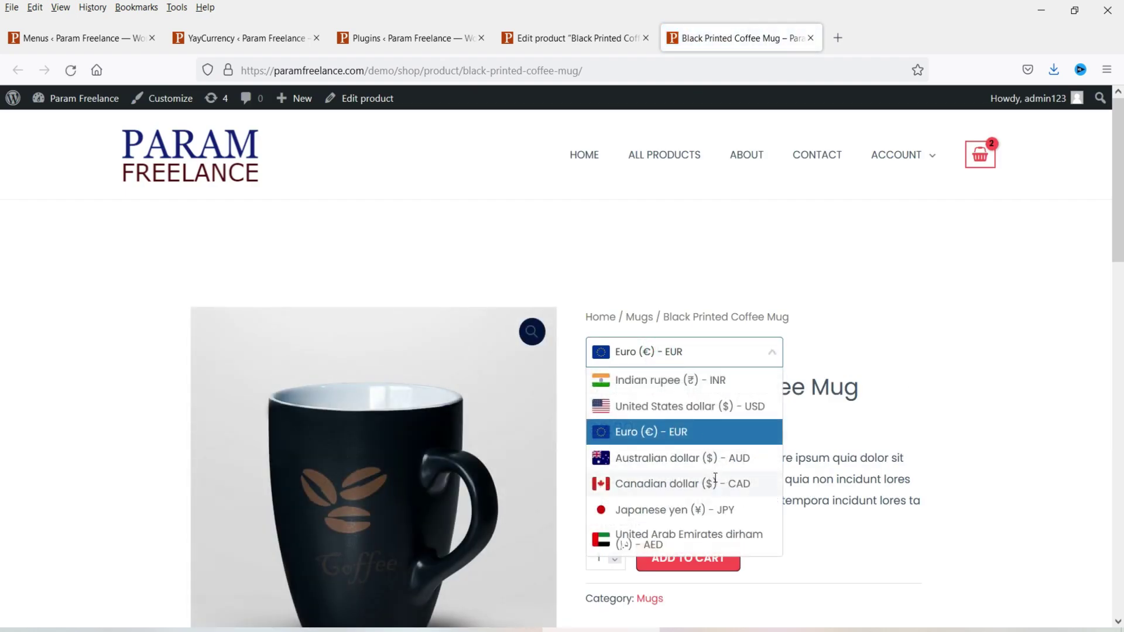
{"action": "left_click", "coordinate": [715, 482]}
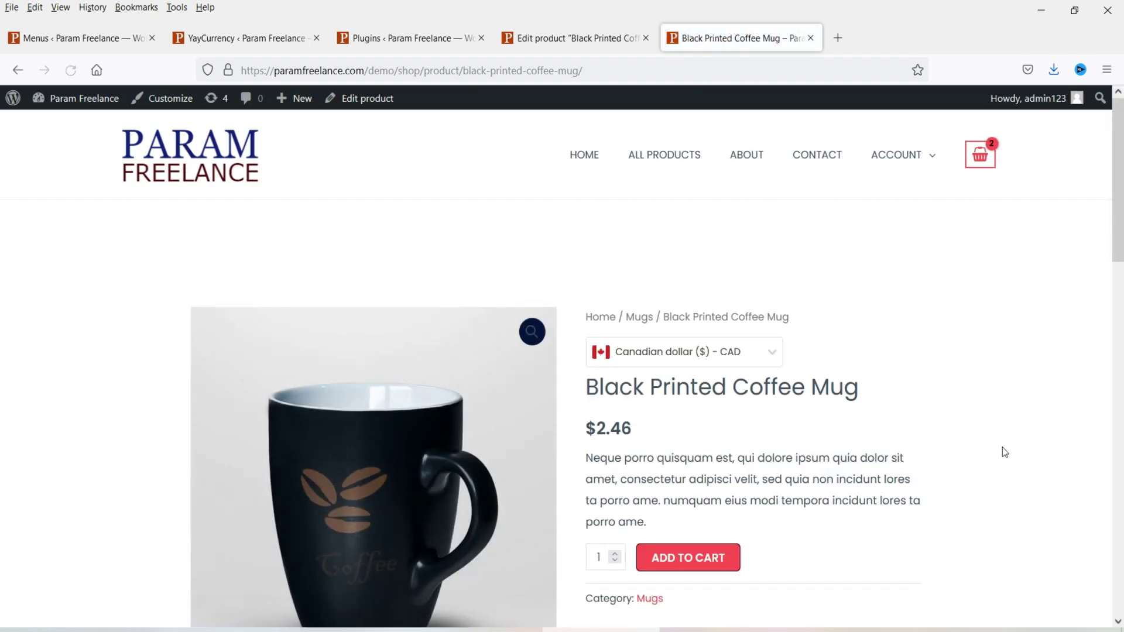
{"action": "left_click_drag", "start_coordinate": [634, 431], "coordinate": [592, 431]}
{"action": "left_click", "coordinate": [689, 437]}
{"action": "left_click_drag", "start_coordinate": [642, 427], "coordinate": [590, 423]}
{"action": "left_click", "coordinate": [590, 423]}
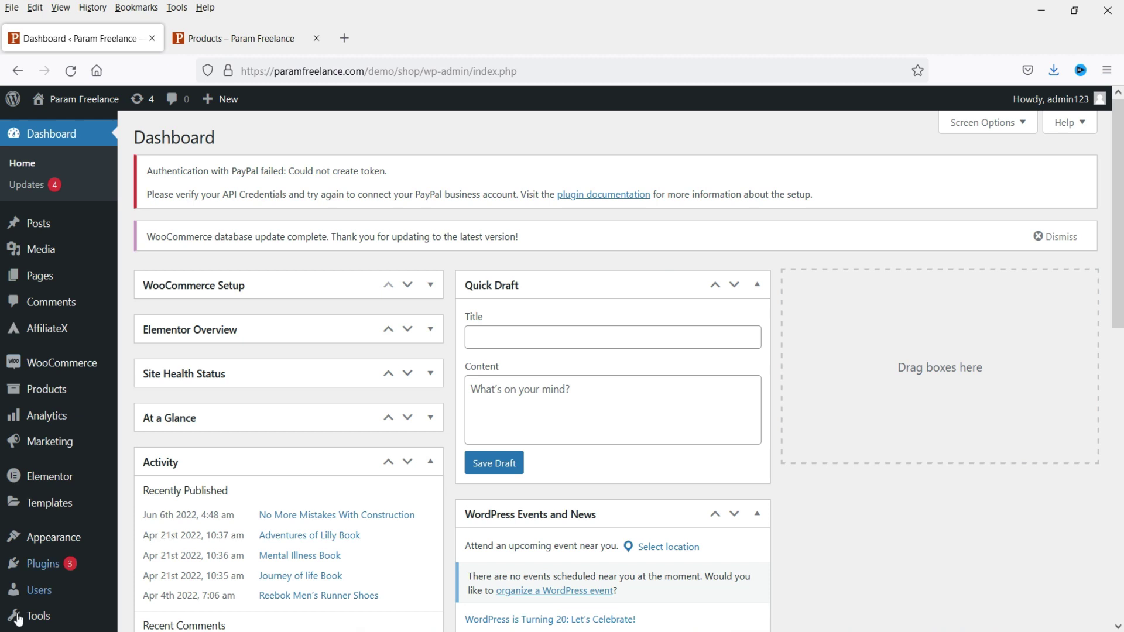
Step: Search the plugin directory for "yaycurrency", and install and activate YayCurrency – WooCommerce Multi-Currency Switcher
{"action": "mouse_move", "coordinate": [44, 564]}
{"action": "left_click", "coordinate": [150, 571]}
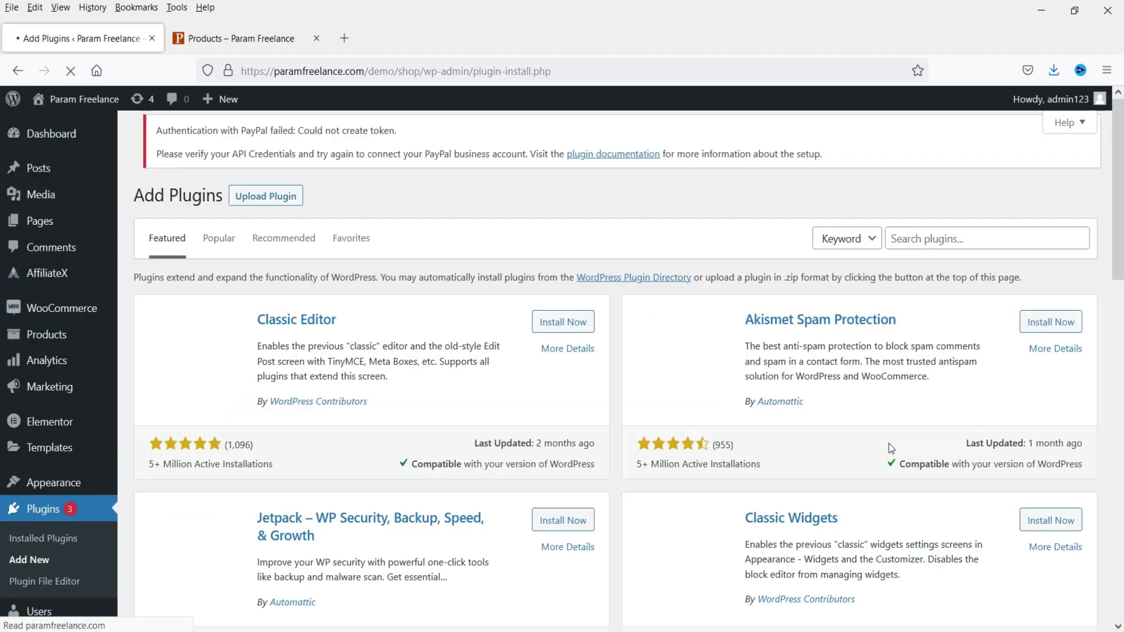
{"action": "left_click", "coordinate": [922, 234]}
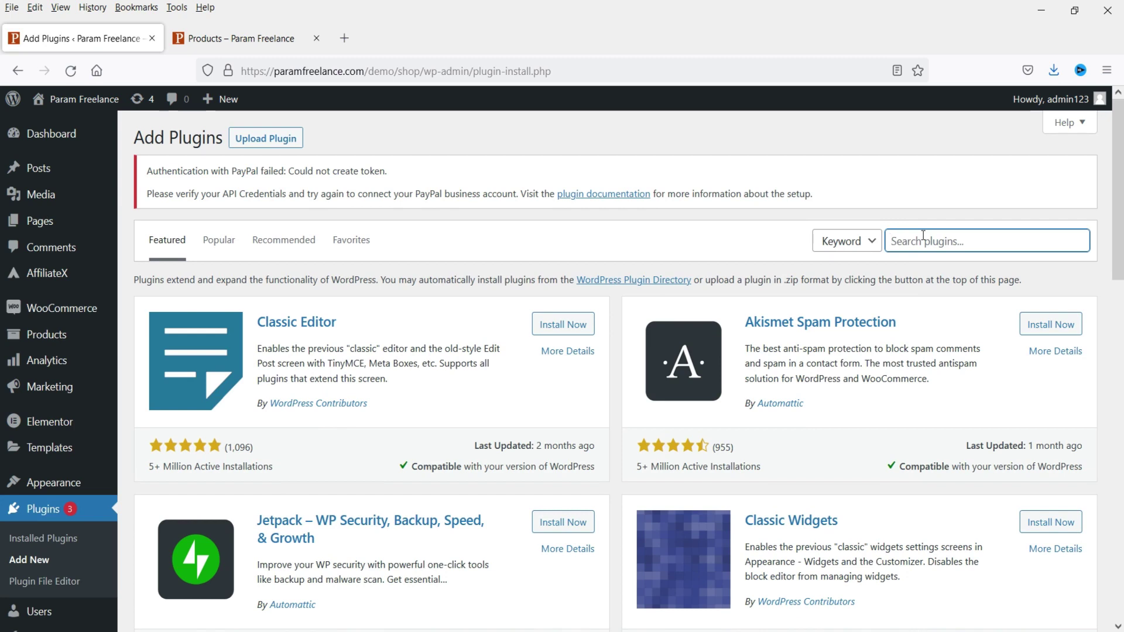
{"action": "type", "text": "yay"}
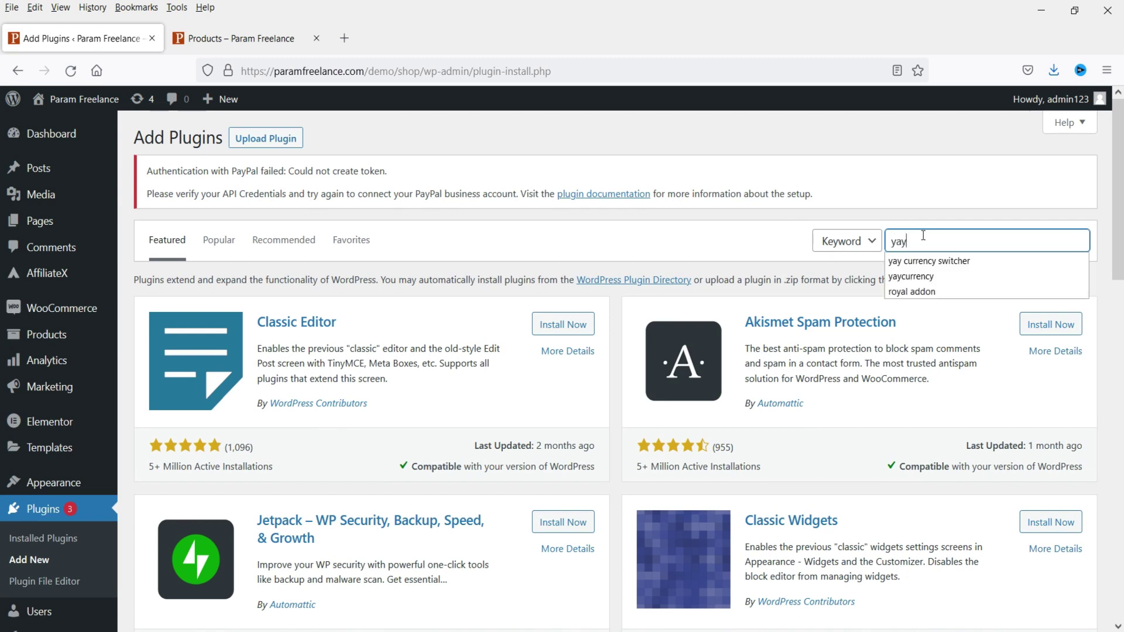
{"action": "type", "text": "currency"}
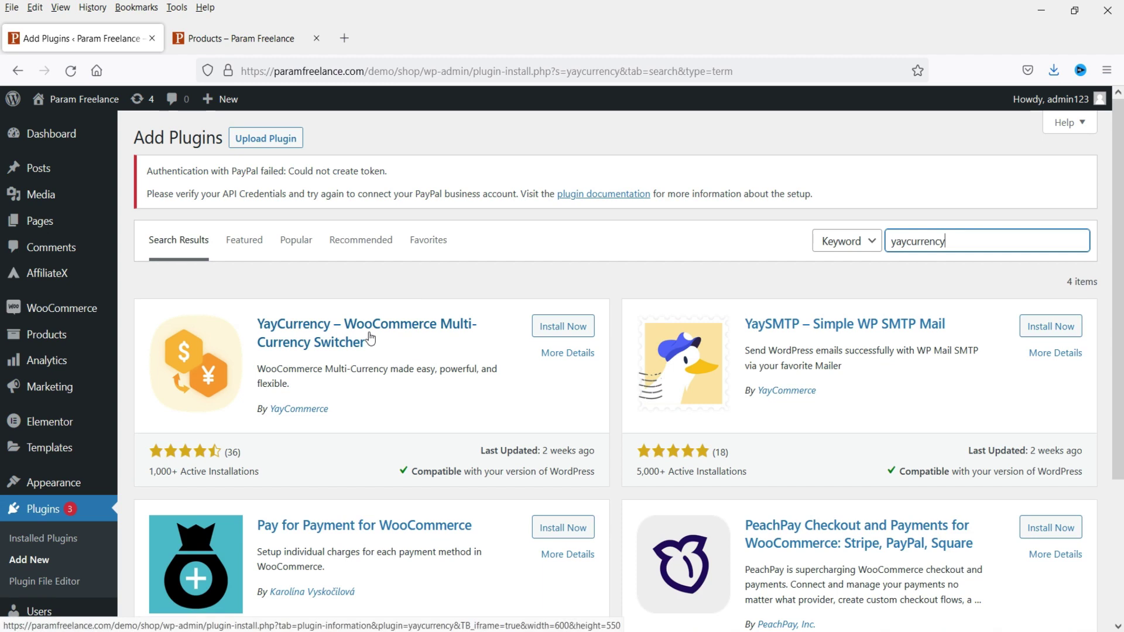
{"action": "left_click", "coordinate": [564, 331]}
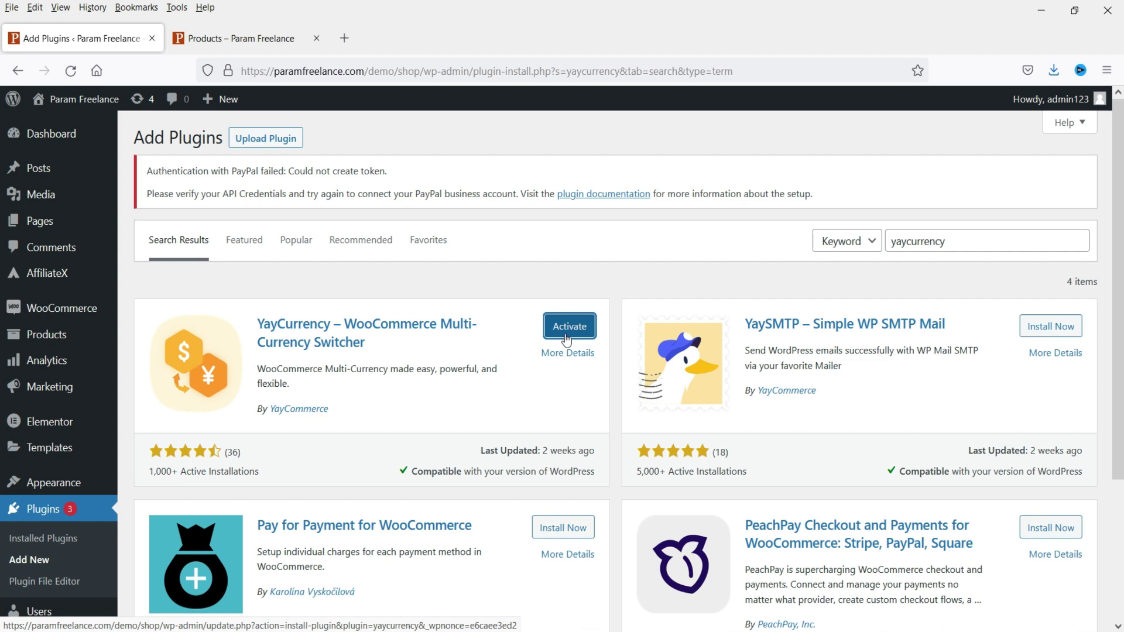
{"action": "left_click", "coordinate": [571, 332]}
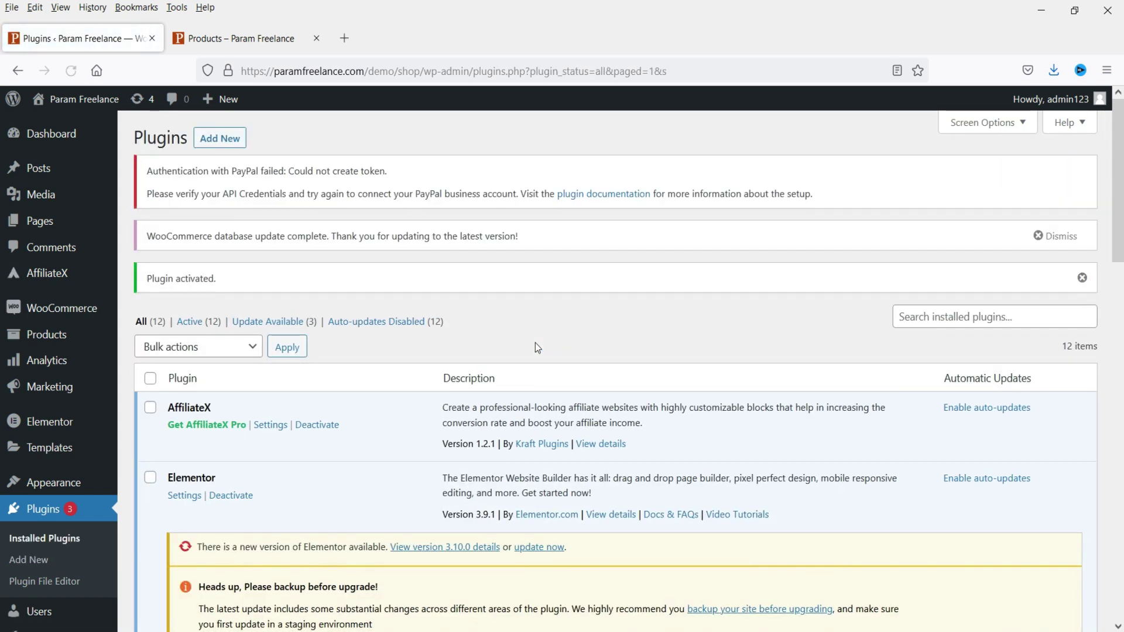
Step: Find YayCurrency among the installed plugins and open its settings
{"action": "scroll", "coordinate": [537, 347], "scroll_direction": "down", "scroll_amount": 8}
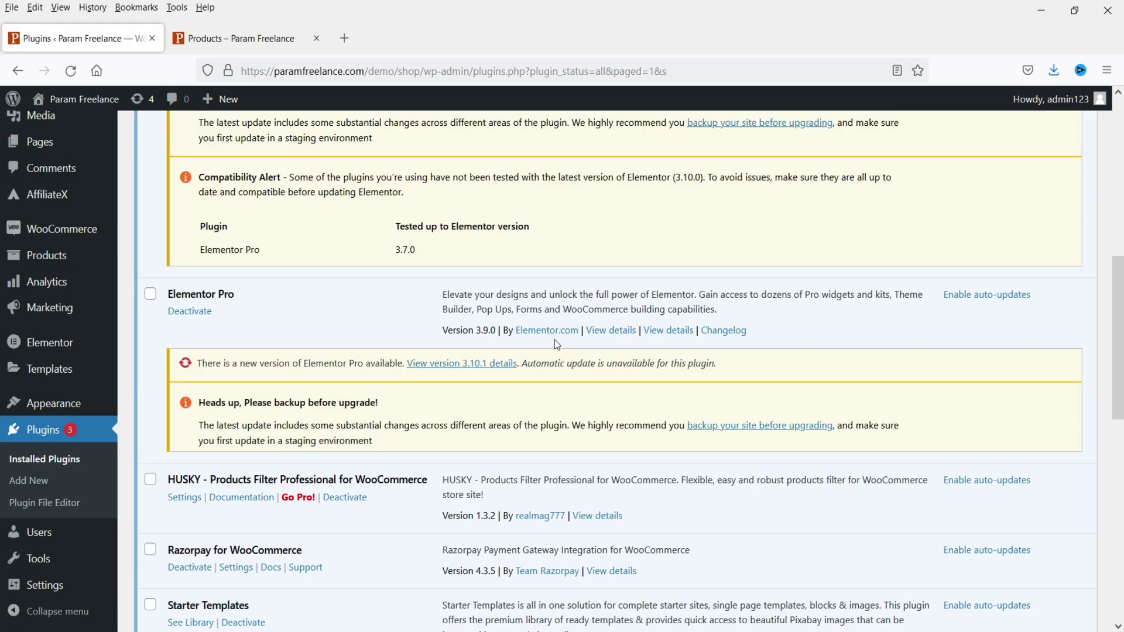
{"action": "scroll", "coordinate": [555, 342], "scroll_direction": "down", "scroll_amount": 8}
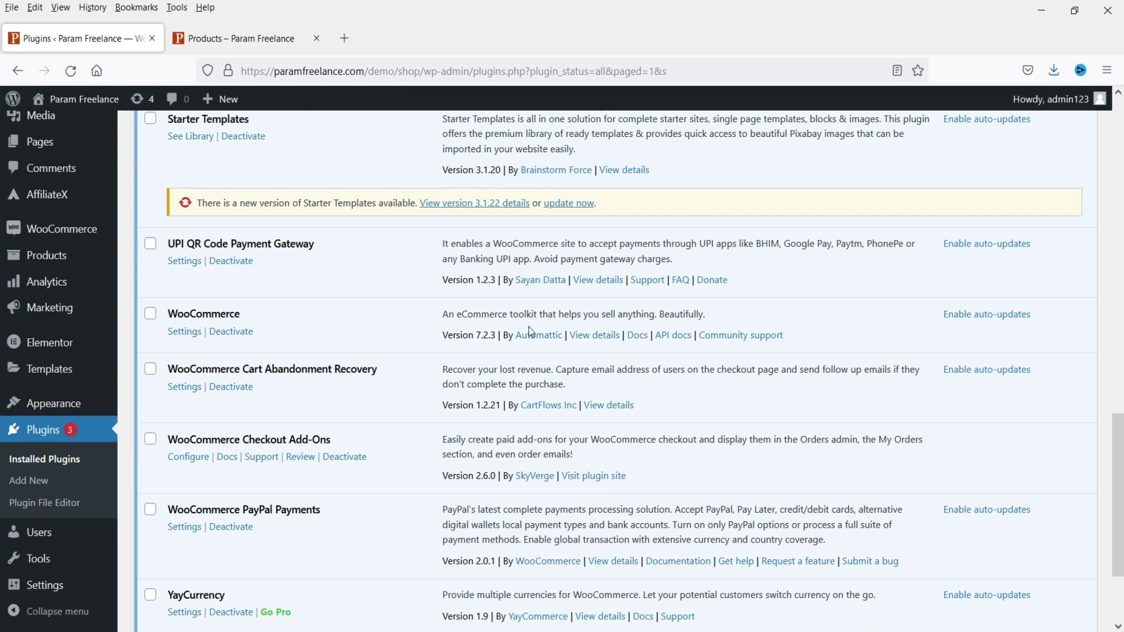
{"action": "scroll", "coordinate": [528, 327], "scroll_direction": "down", "scroll_amount": 3}
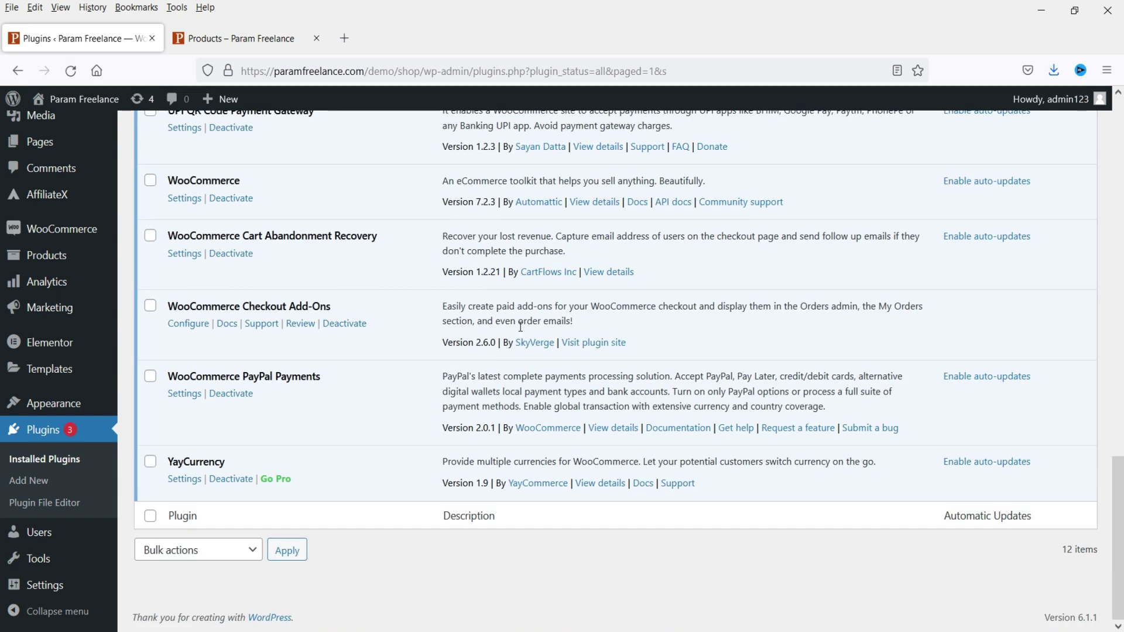
{"action": "left_click", "coordinate": [190, 485]}
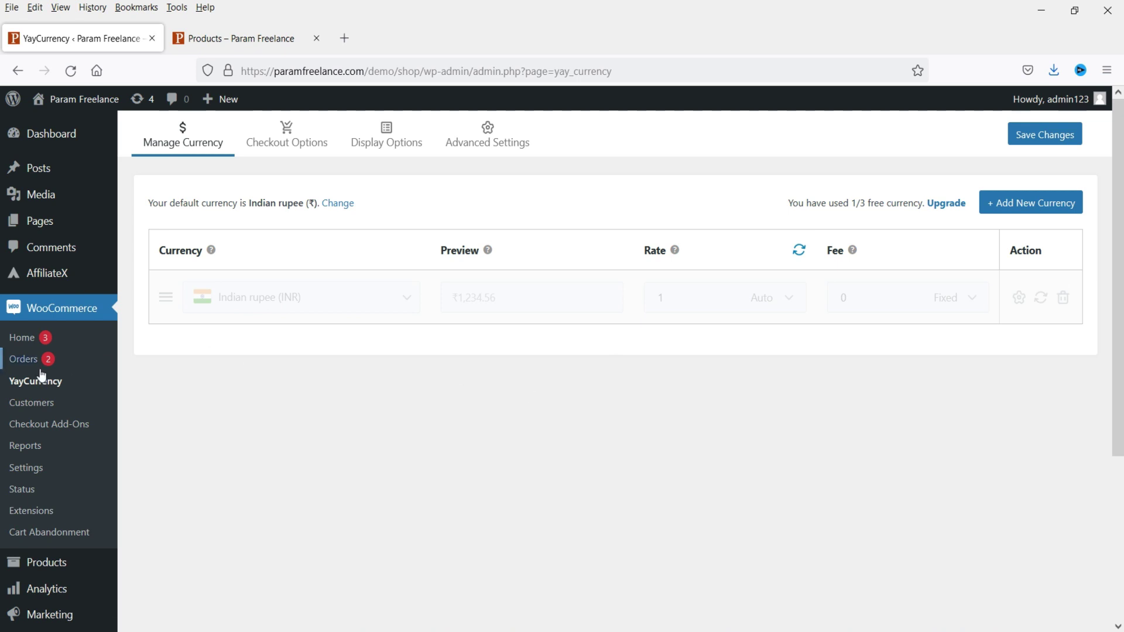
Step: Open the WooCommerce settings in a separate browser tab and view the store's default currency options without changing them
{"action": "right_click", "coordinate": [38, 464]}
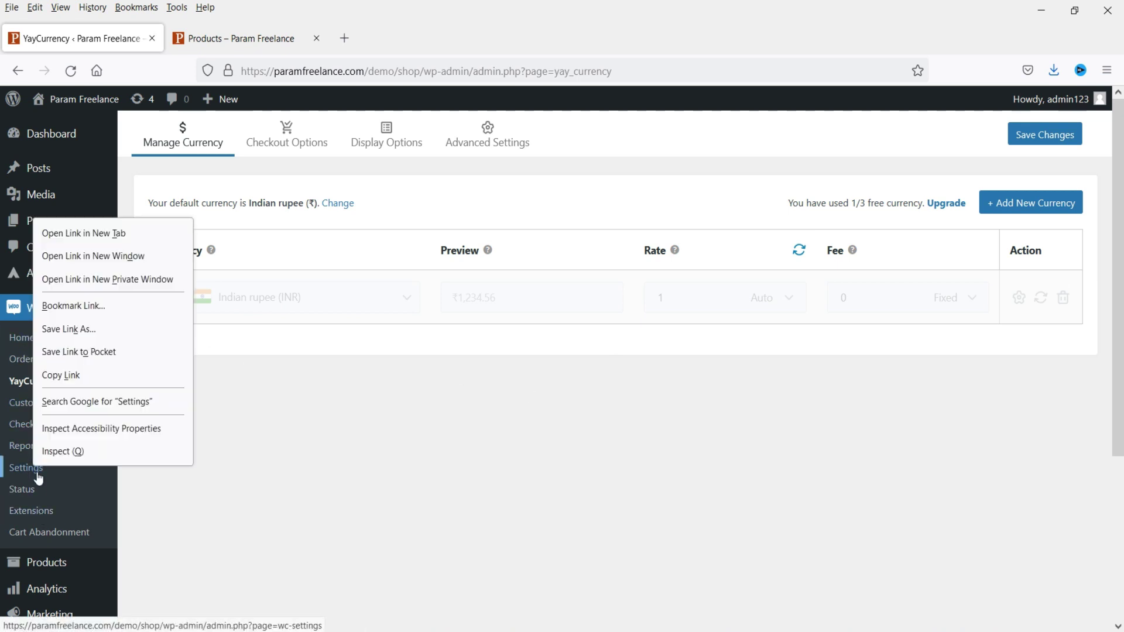
{"action": "left_click", "coordinate": [64, 232]}
{"action": "left_click", "coordinate": [250, 38]}
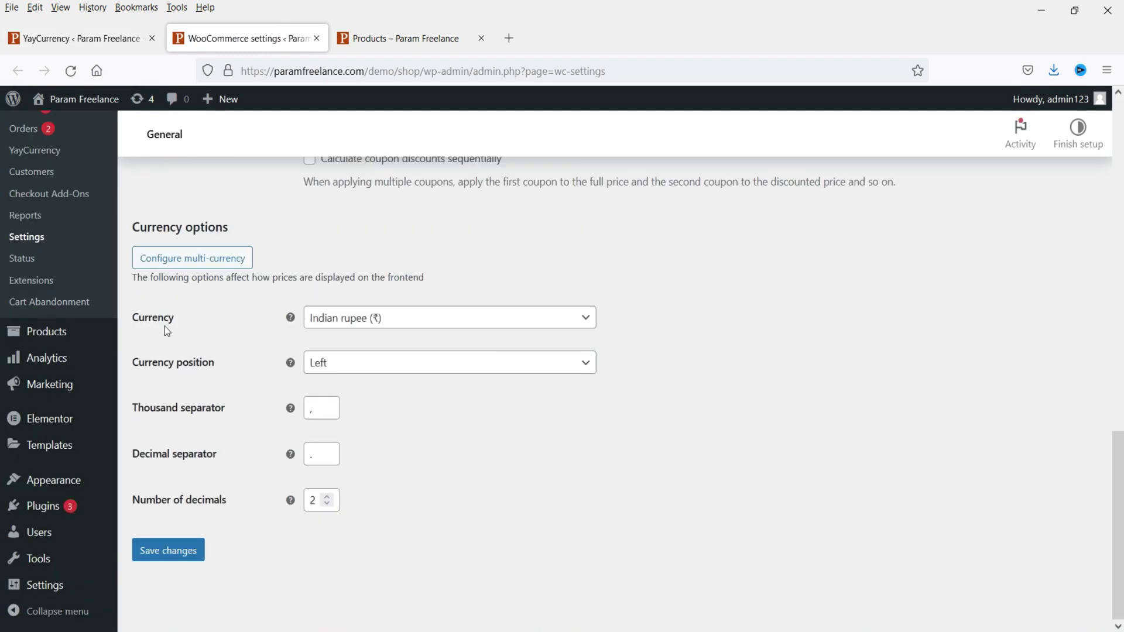
{"action": "left_click", "coordinate": [432, 317]}
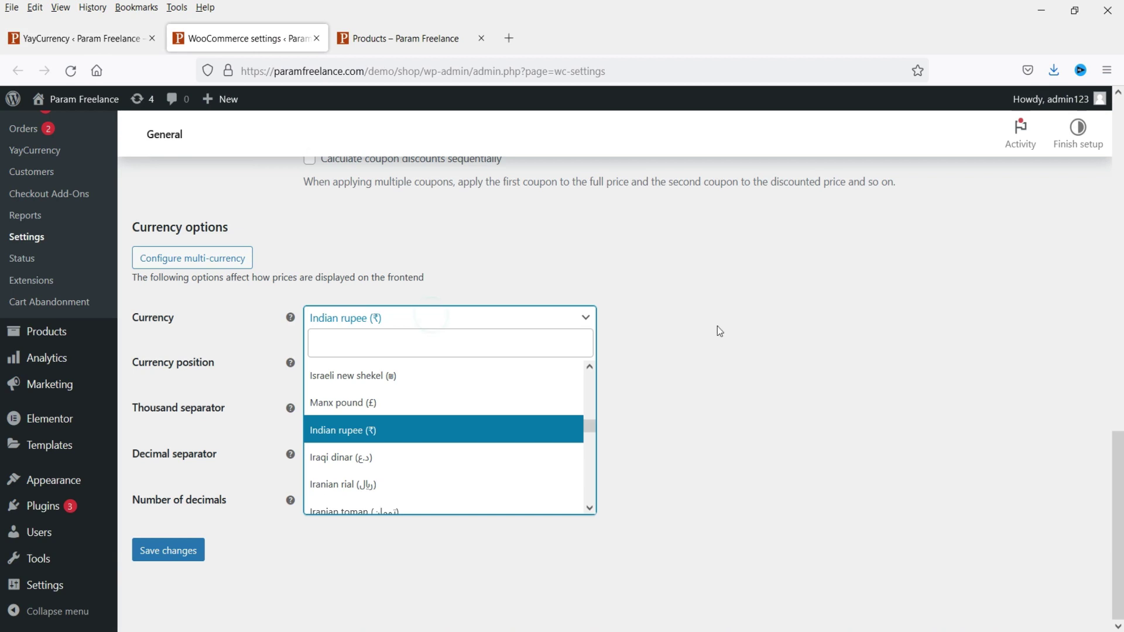
{"action": "left_click", "coordinate": [830, 341]}
Step: Return to the YayCurrency settings and add United States dollar (USD) as a new currency
{"action": "left_click", "coordinate": [71, 38]}
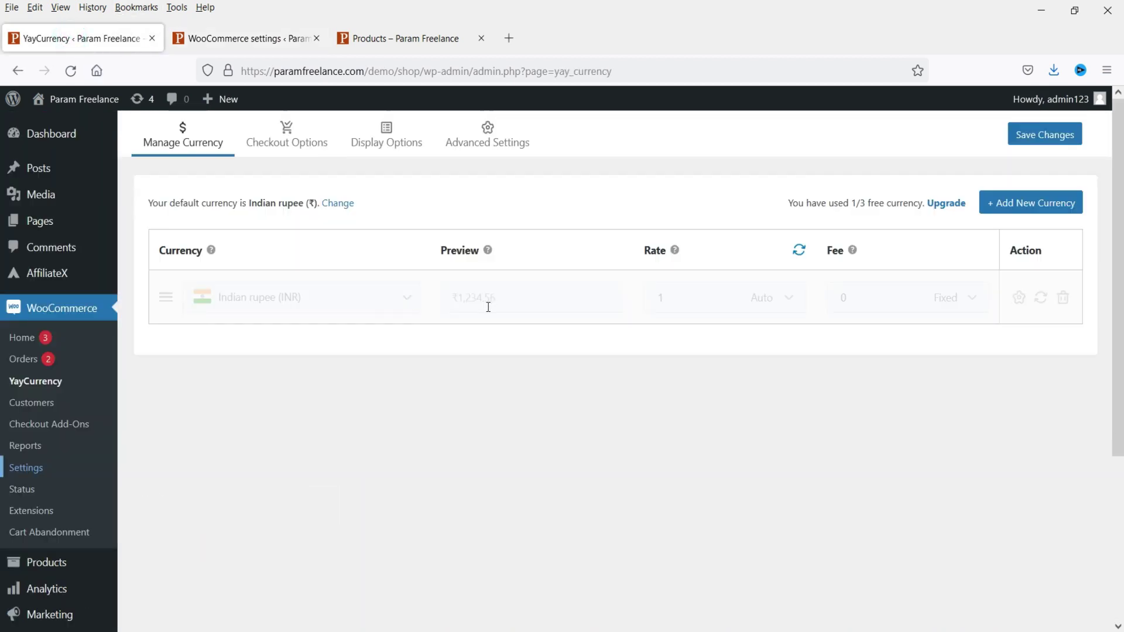
{"action": "left_click", "coordinate": [1023, 204]}
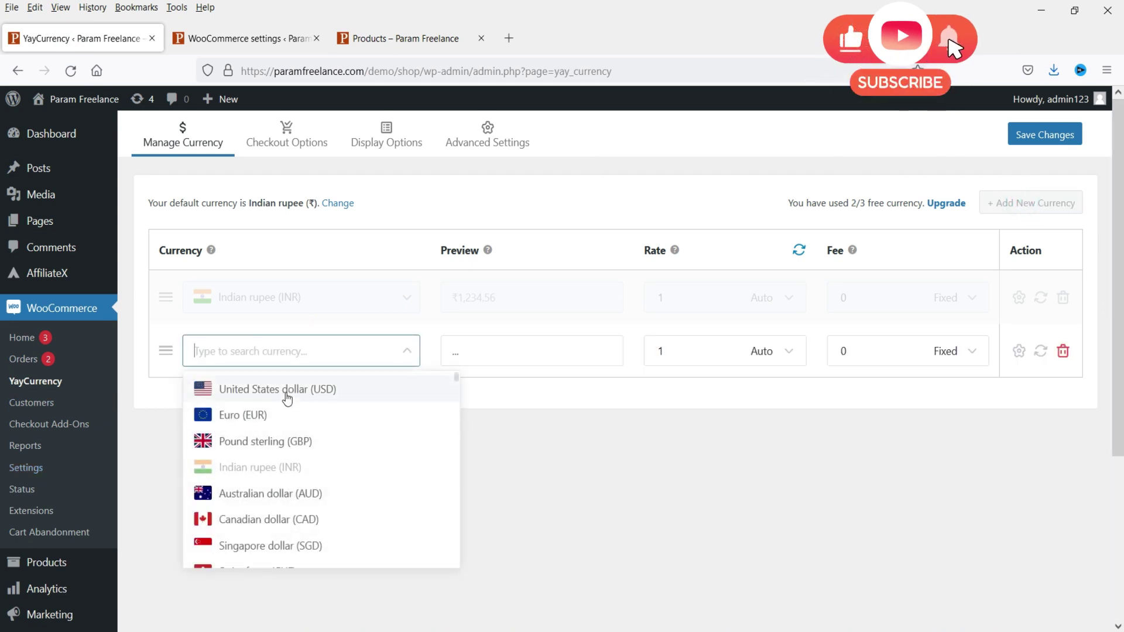
{"action": "left_click", "coordinate": [287, 389]}
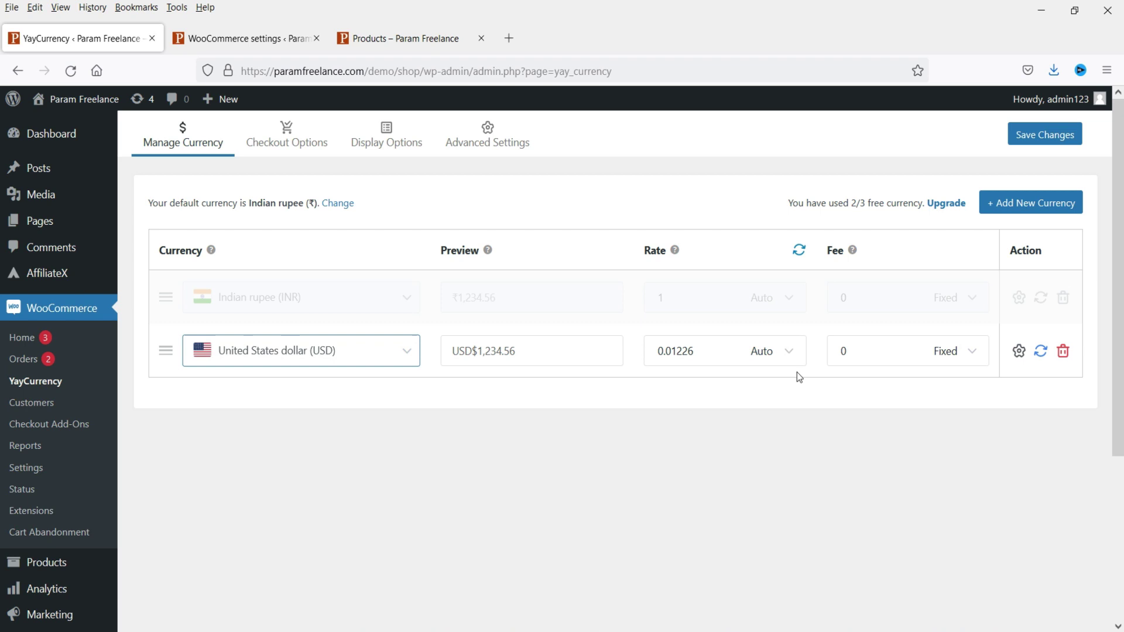
Step: Search Google for "rupees to dollars" in a new browser tab and check the current exchange rate
{"action": "left_click", "coordinate": [509, 38]}
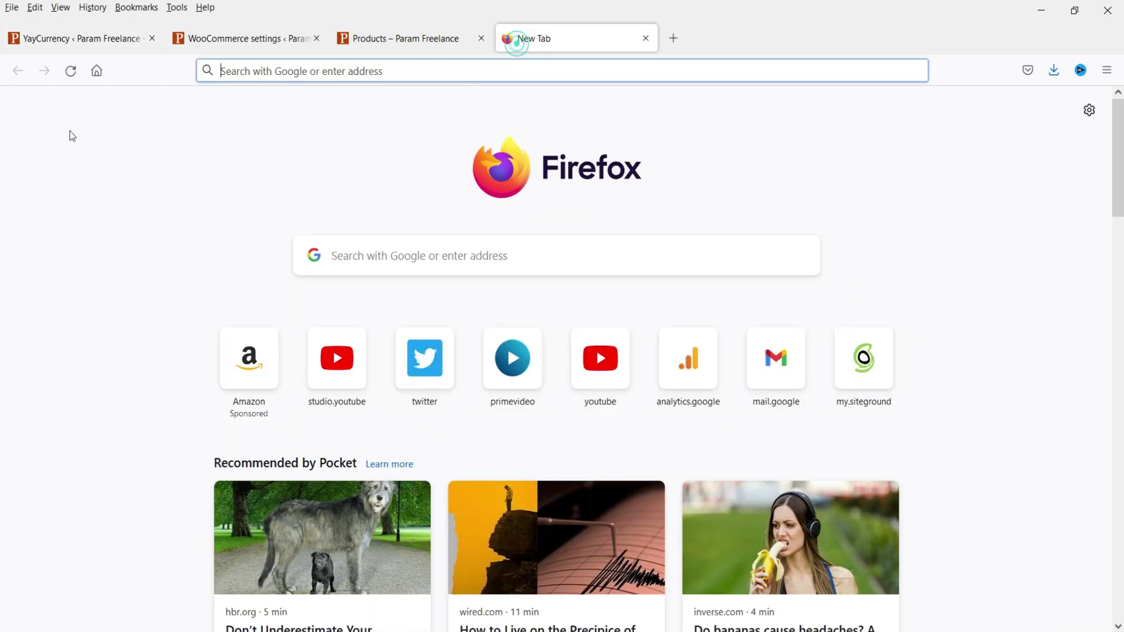
{"action": "left_click", "coordinate": [98, 71]}
{"action": "type", "text": "rupees to dollars"}
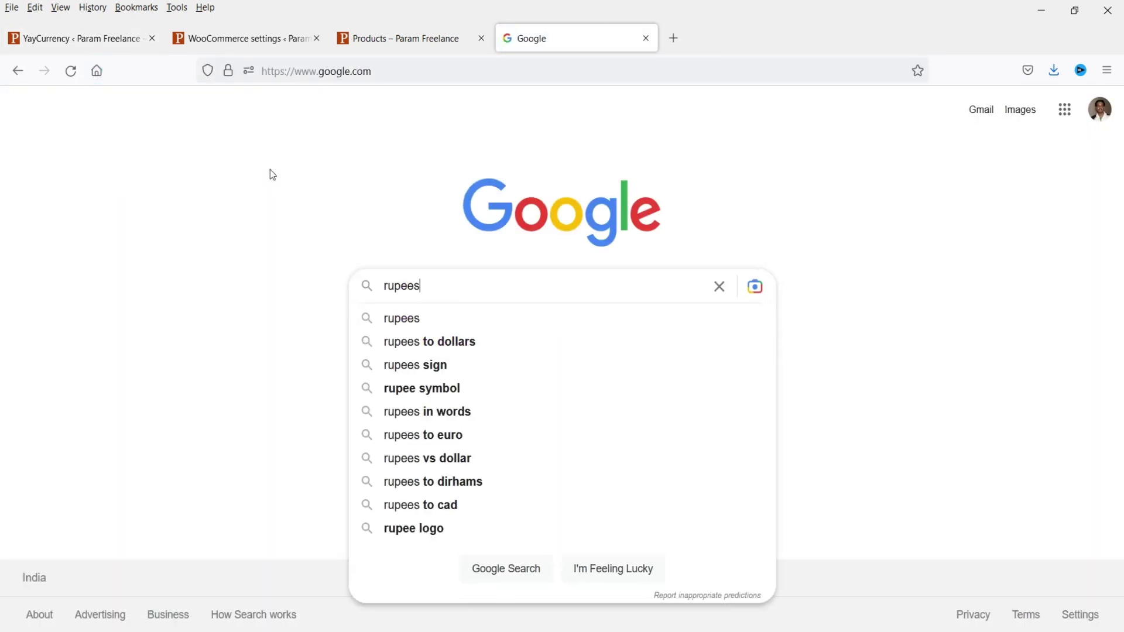
{"action": "key", "text": "Return"}
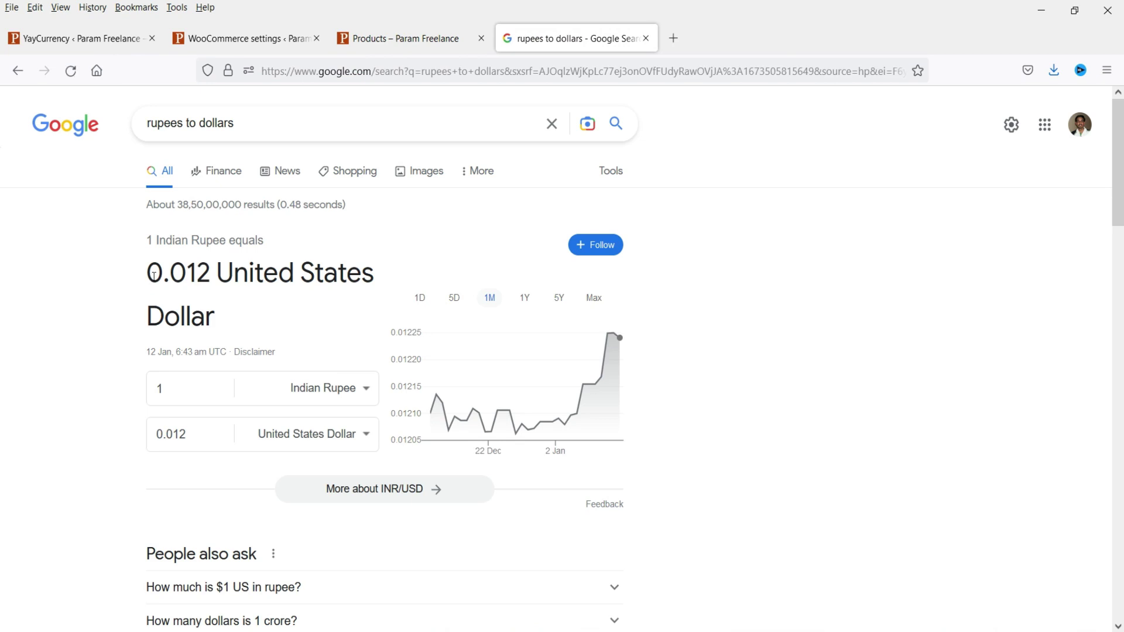
{"action": "left_click_drag", "start_coordinate": [154, 275], "coordinate": [214, 275]}
{"action": "left_click", "coordinate": [299, 274]}
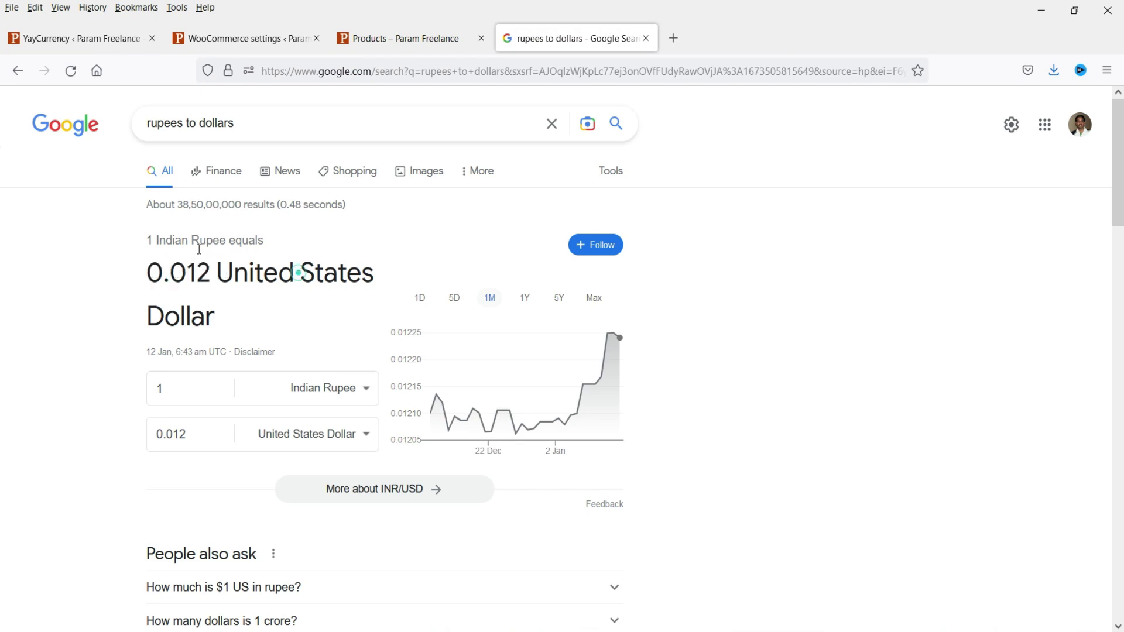
Step: Go back to the YayCurrency settings, compare the US dollar's automatic rate and view the help for the Rate column
{"action": "left_click", "coordinate": [87, 41]}
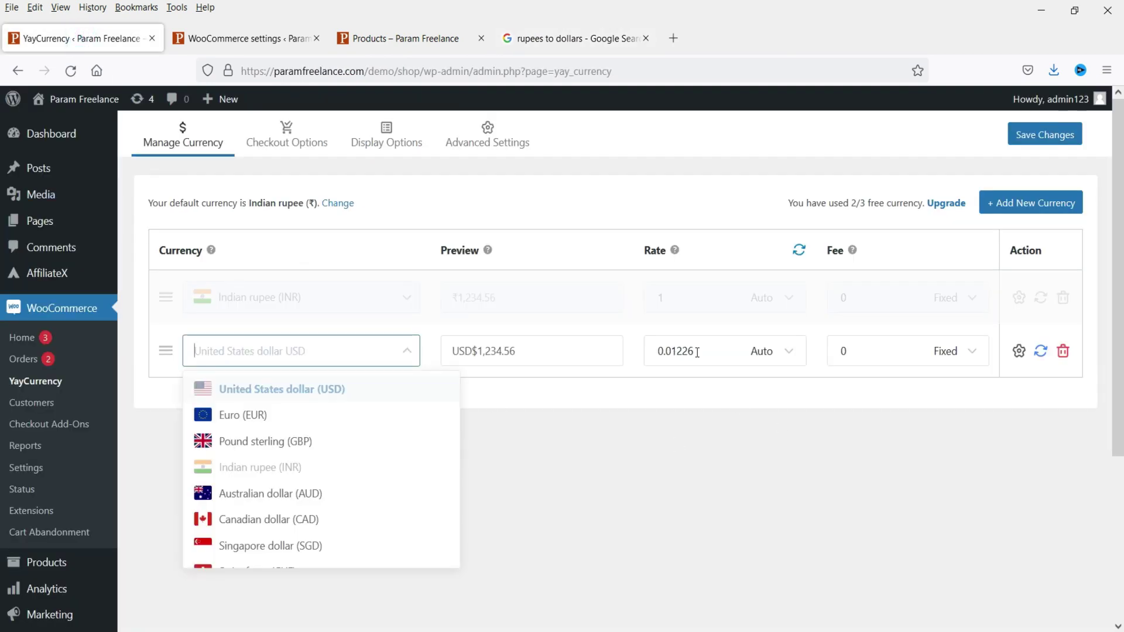
{"action": "left_click", "coordinate": [750, 470]}
{"action": "mouse_move", "coordinate": [674, 252]}
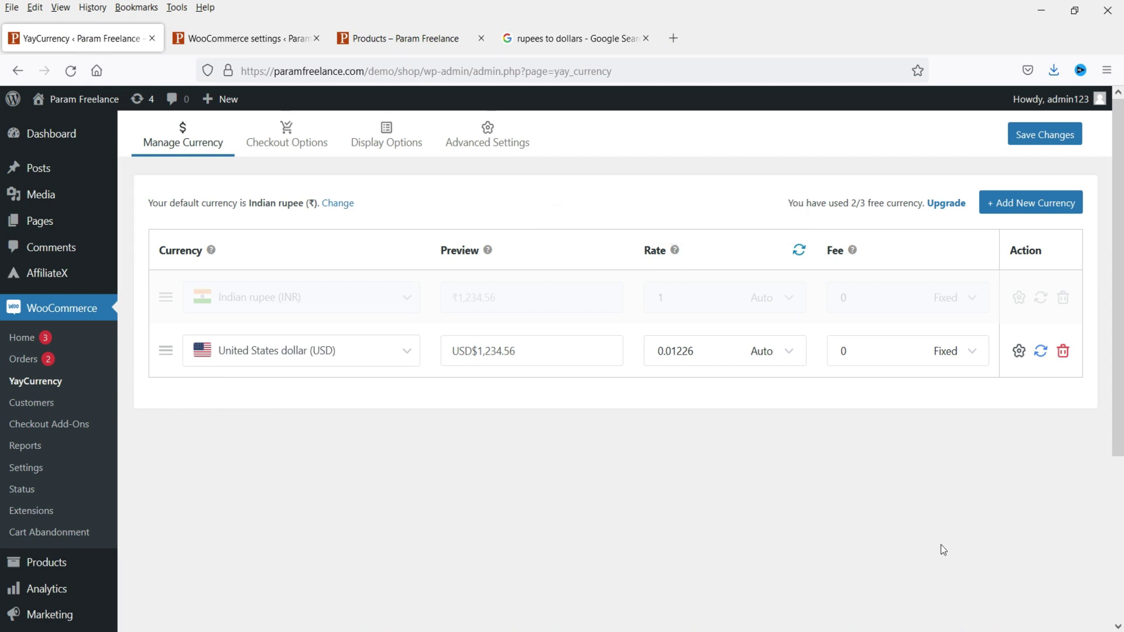
Step: Add Euro (EUR) as another store currency and save the currency settings
{"action": "left_click", "coordinate": [1024, 202]}
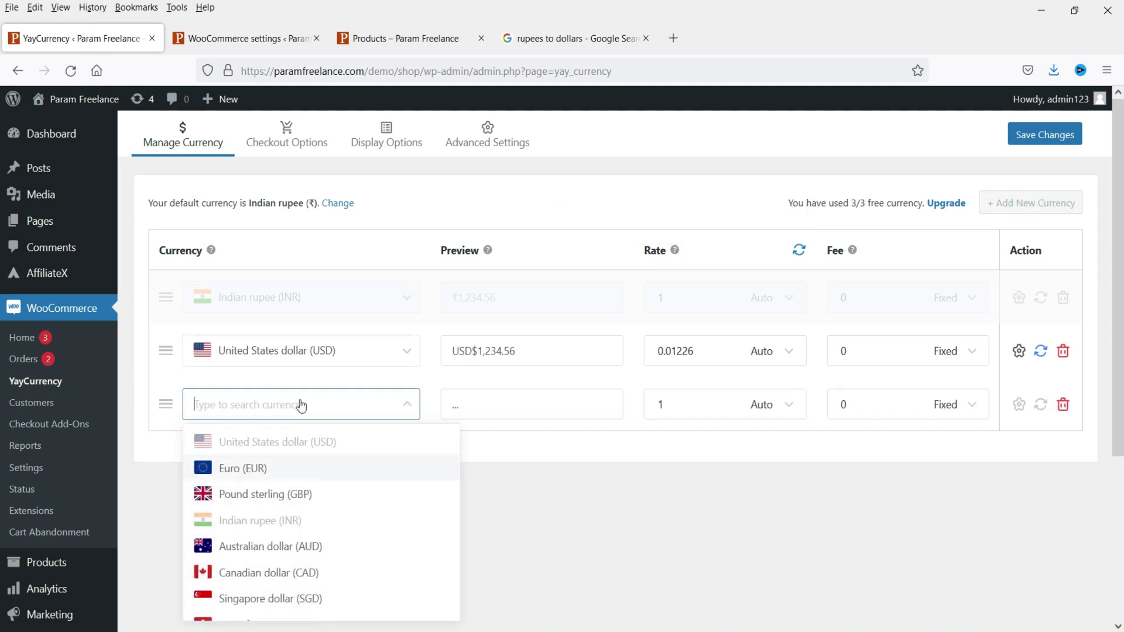
{"action": "left_click", "coordinate": [268, 468]}
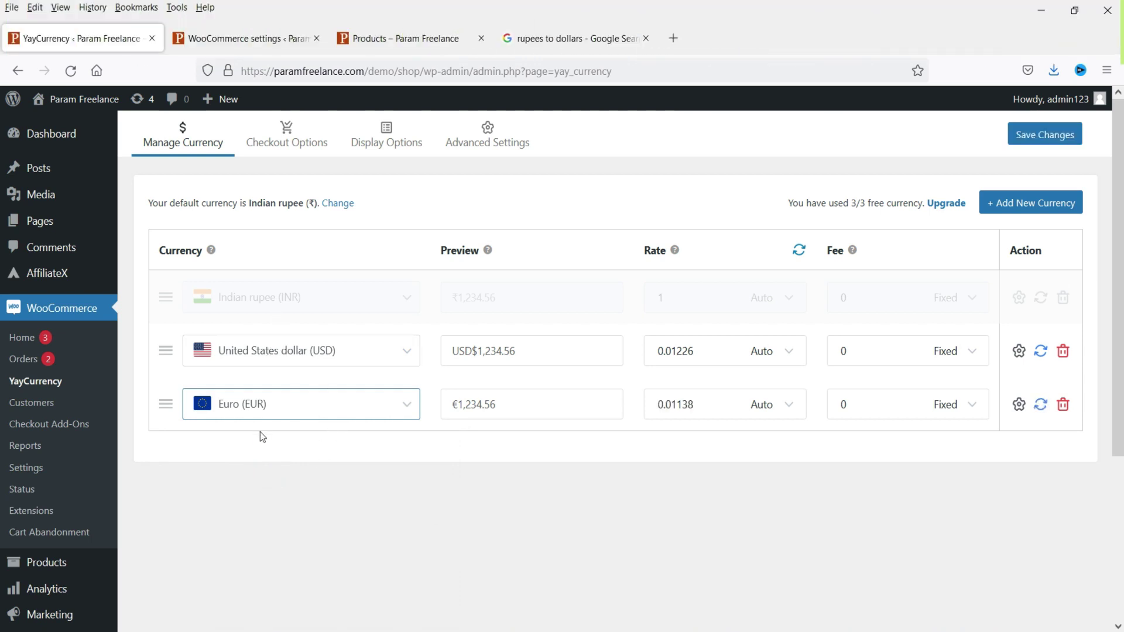
{"action": "left_click", "coordinate": [1059, 144]}
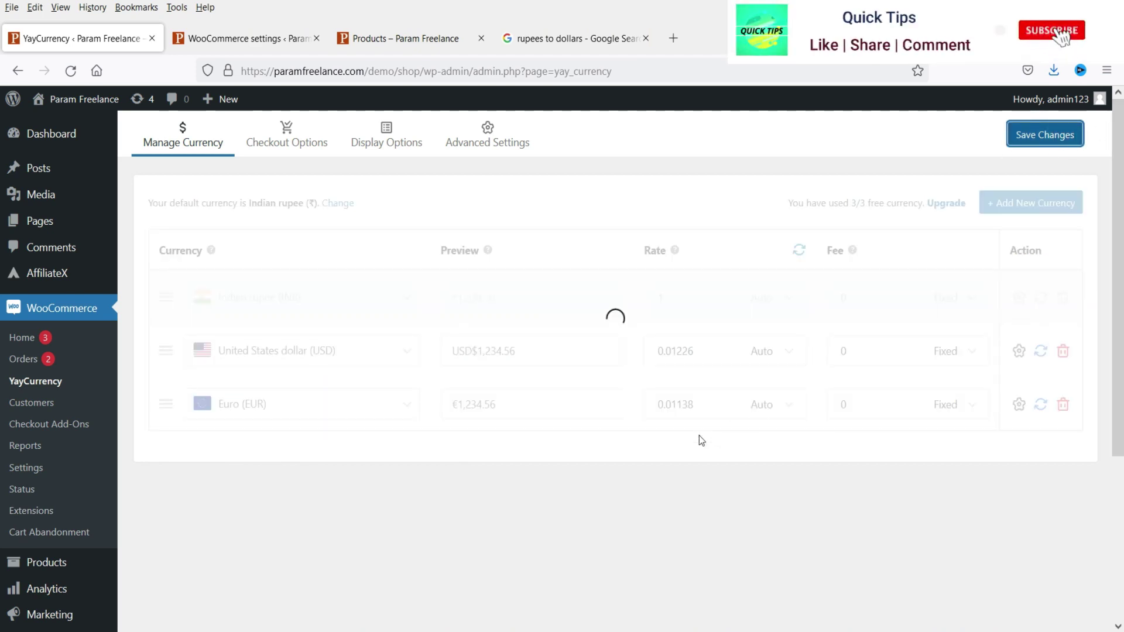
Step: Enable checkout in different currency in the checkout options and view the help for that setting
{"action": "left_click", "coordinate": [273, 142]}
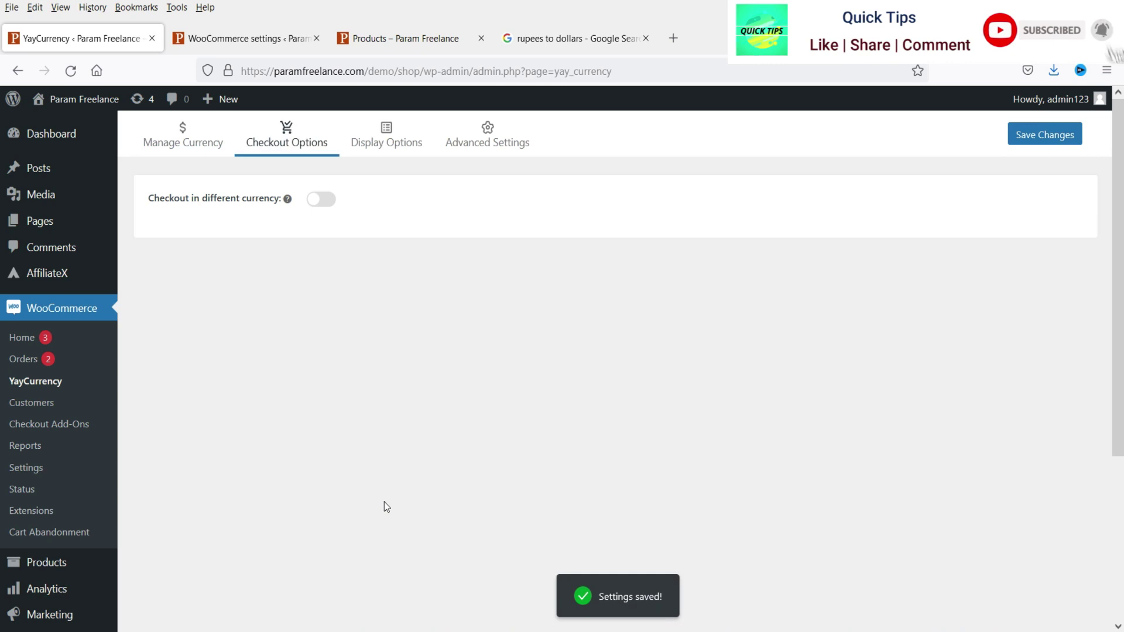
{"action": "left_click", "coordinate": [315, 203]}
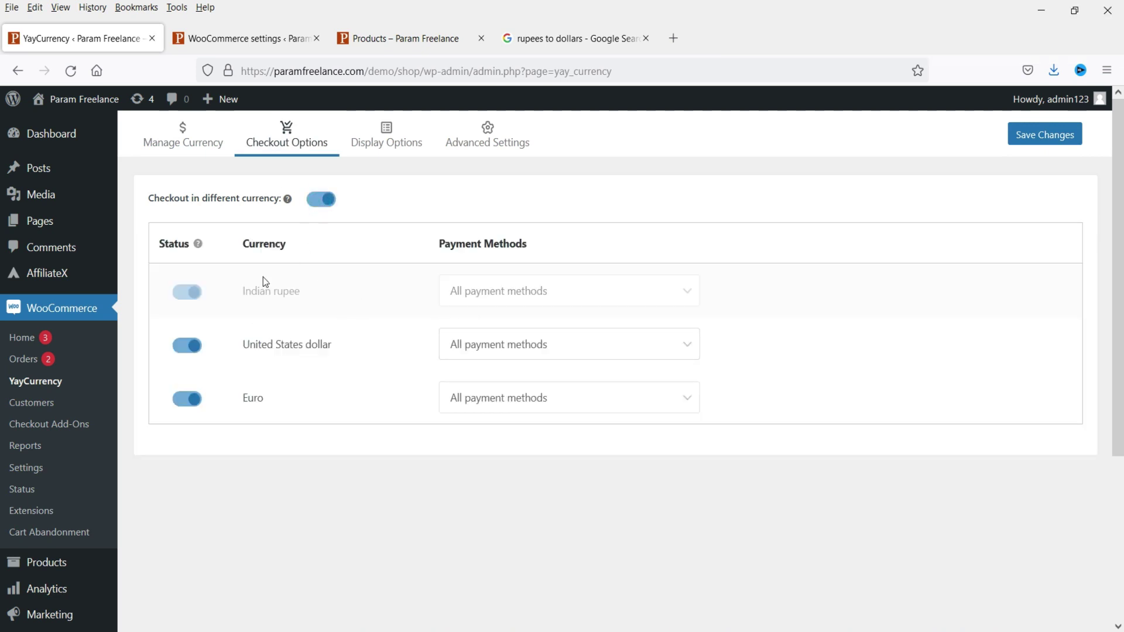
{"action": "mouse_move", "coordinate": [289, 202]}
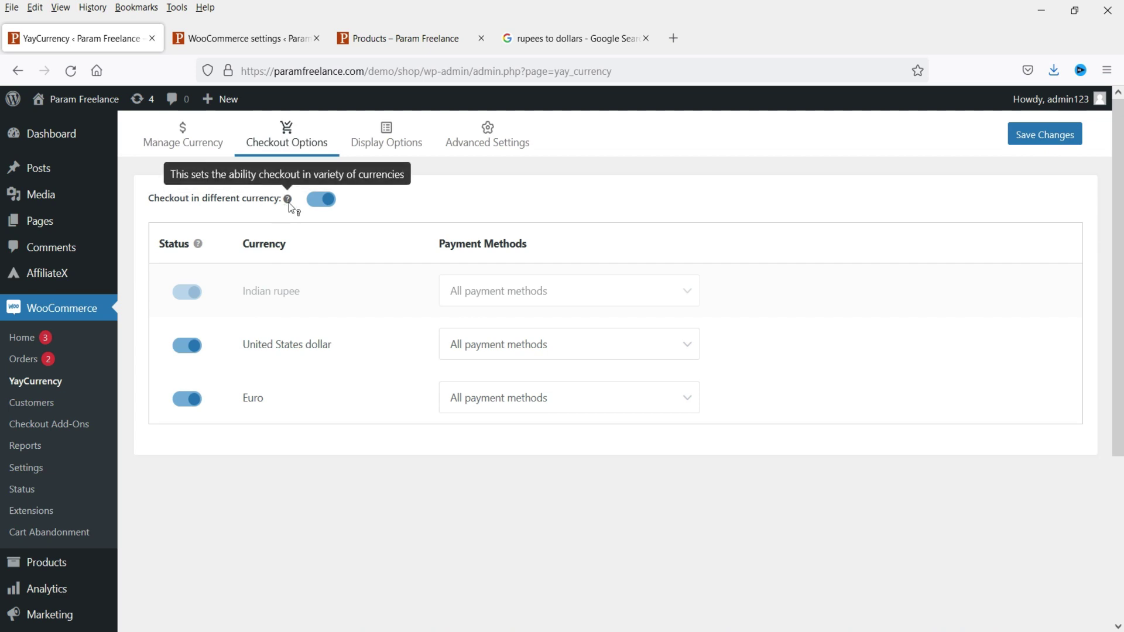
Step: View the display options, open the Black Printed Coffee Mug page in the store tab and examine its currency switcher's position and list
{"action": "left_click", "coordinate": [375, 149]}
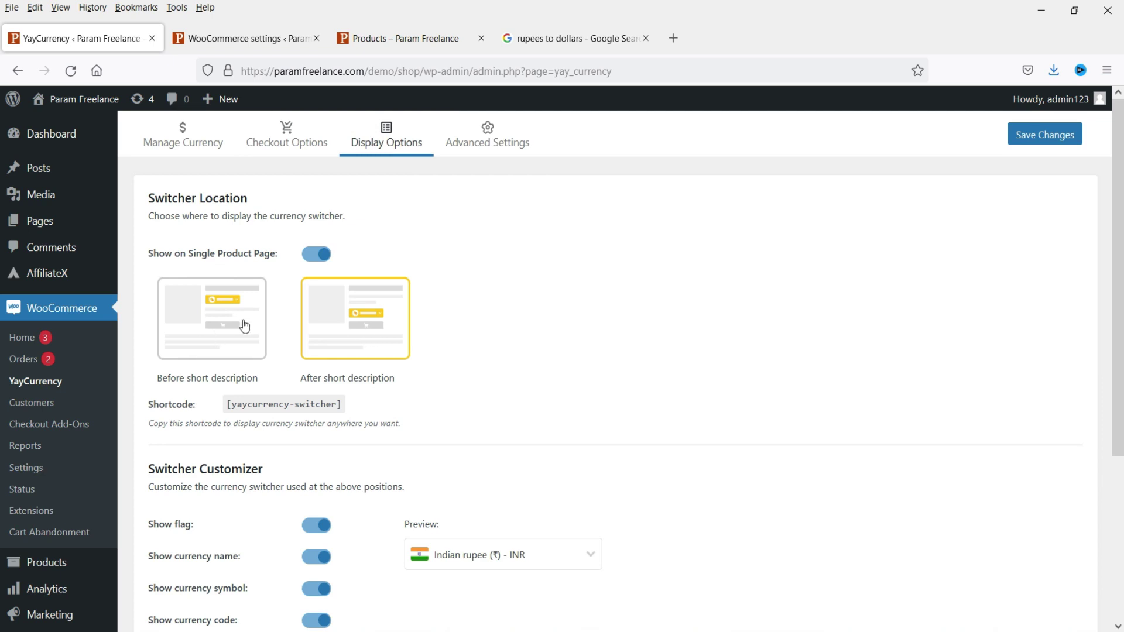
{"action": "left_click", "coordinate": [397, 38]}
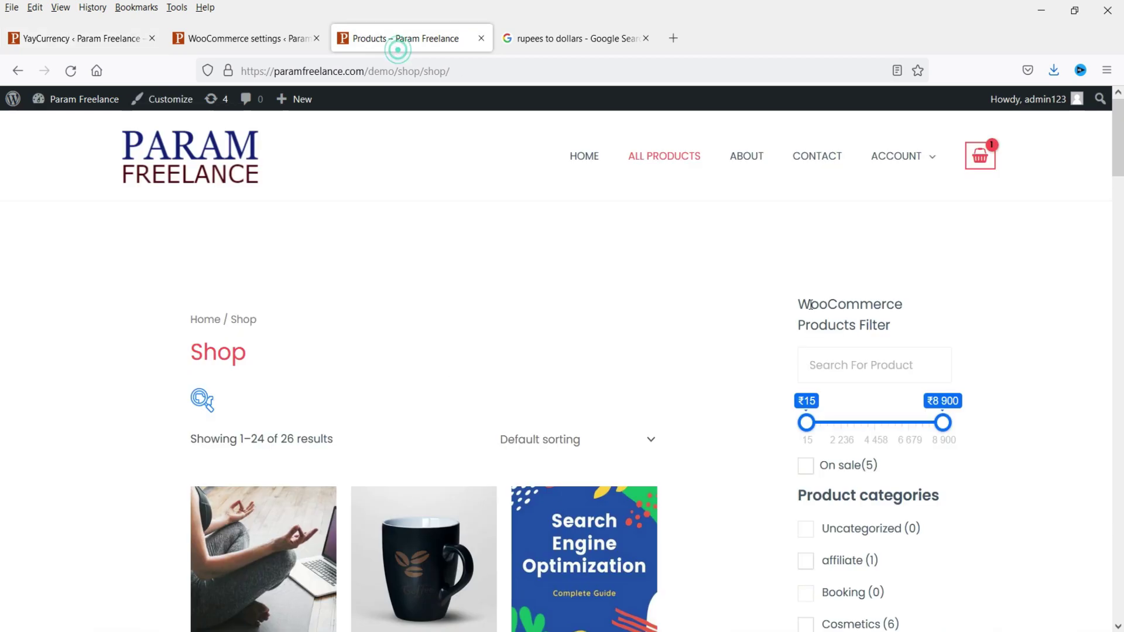
{"action": "scroll", "coordinate": [732, 316], "scroll_direction": "down", "scroll_amount": 6}
{"action": "left_click", "coordinate": [407, 292]}
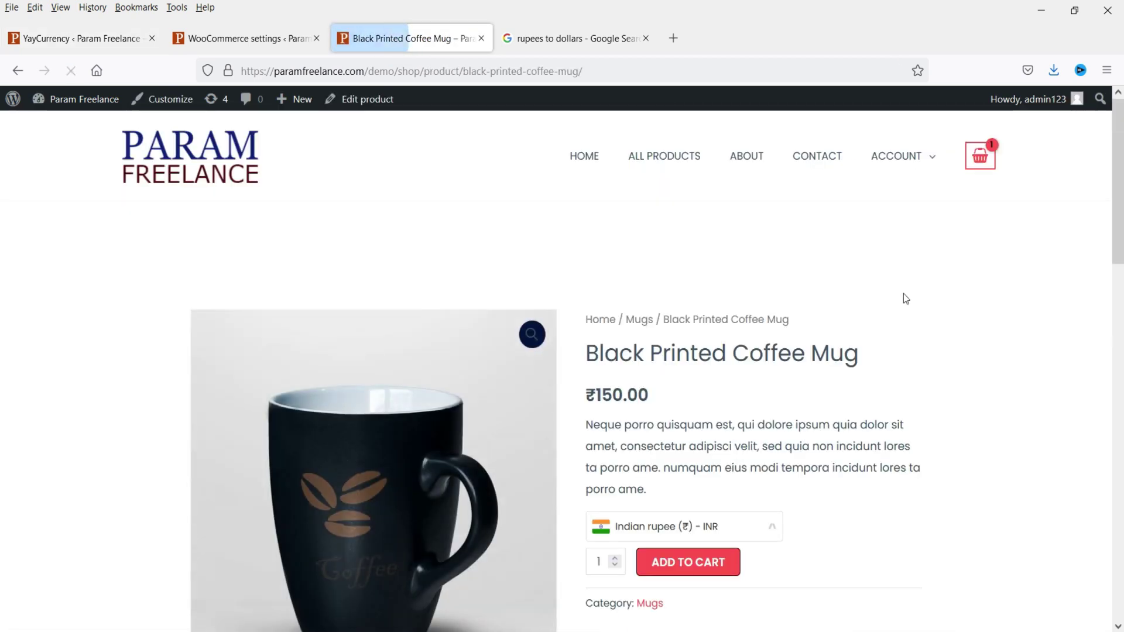
{"action": "scroll", "coordinate": [902, 295], "scroll_direction": "down", "scroll_amount": 4}
{"action": "scroll", "coordinate": [894, 291], "scroll_direction": "up", "scroll_amount": 3}
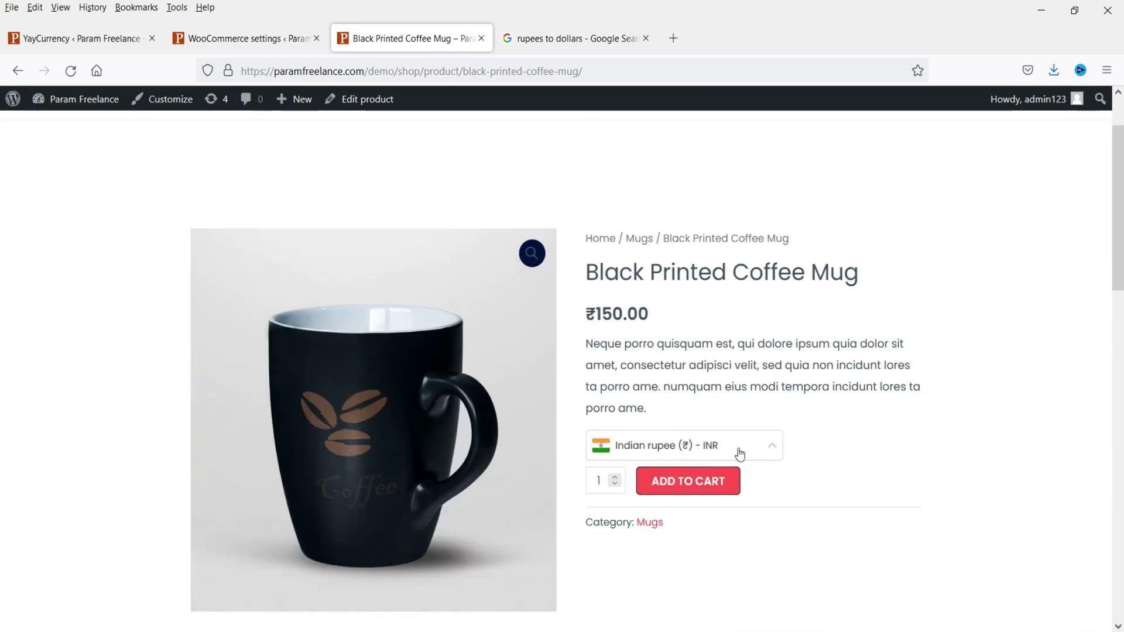
{"action": "left_click", "coordinate": [764, 450]}
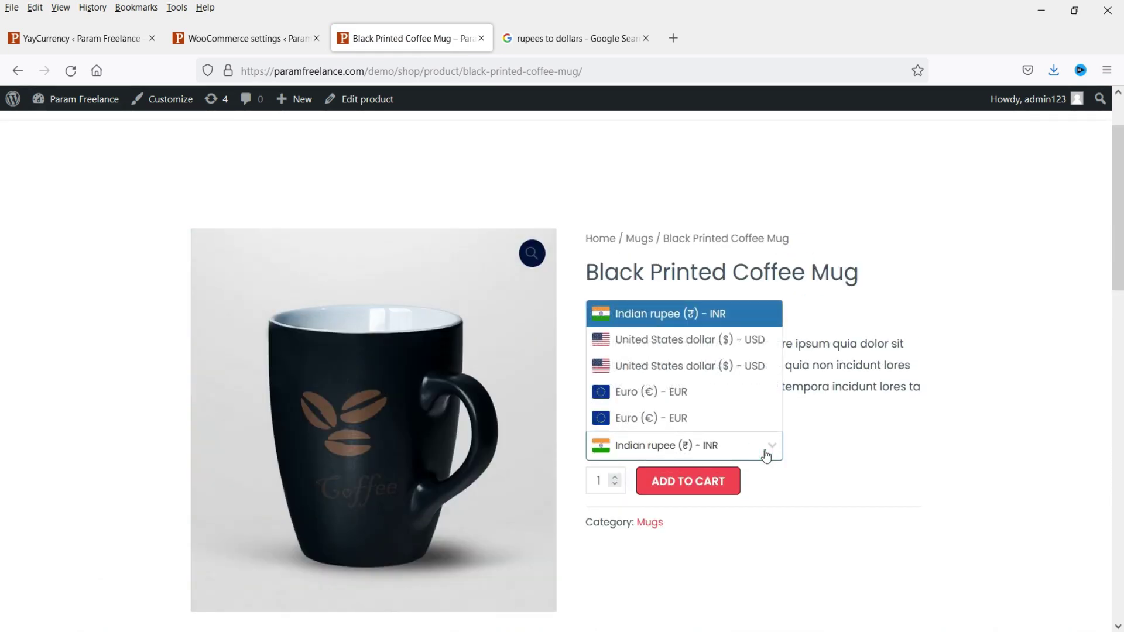
{"action": "left_click", "coordinate": [766, 455]}
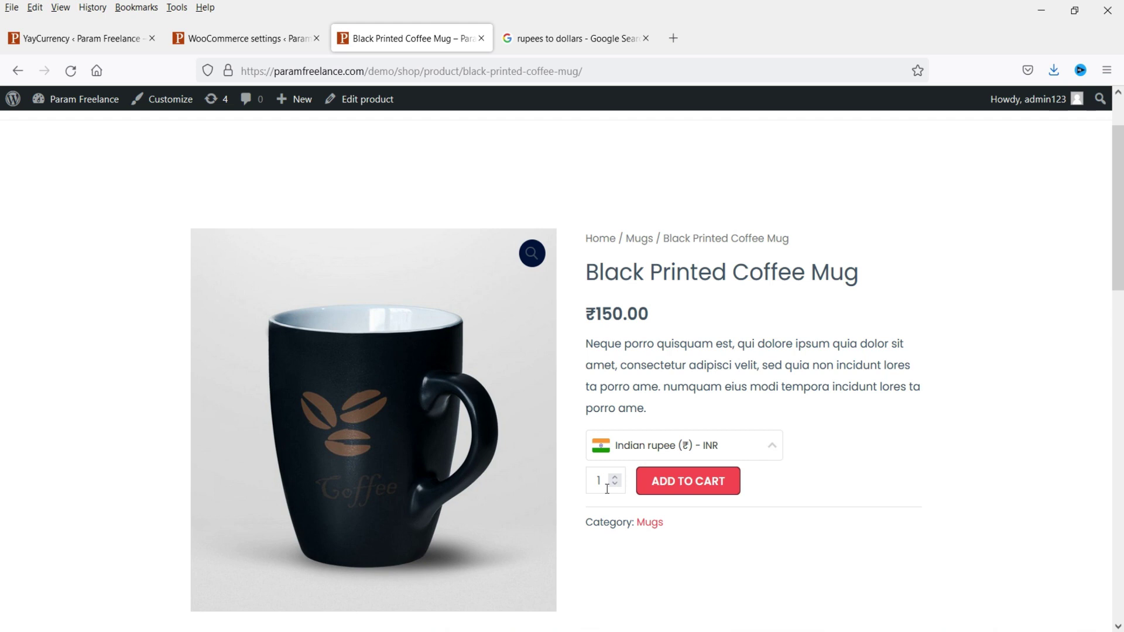
{"action": "left_click", "coordinate": [747, 452]}
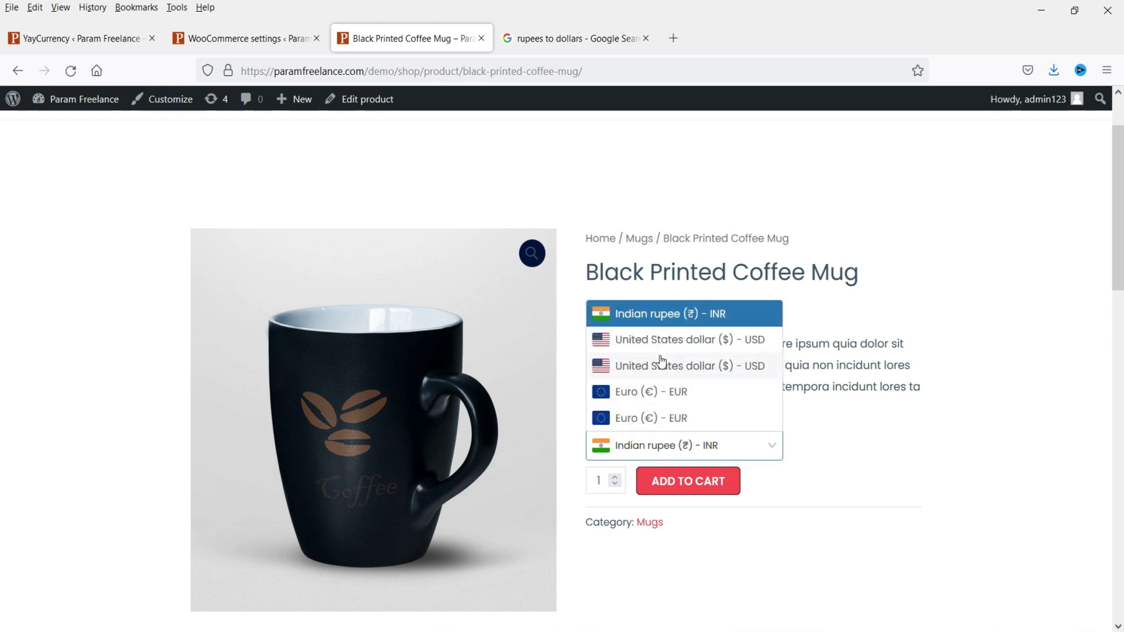
{"action": "left_click", "coordinate": [967, 367]}
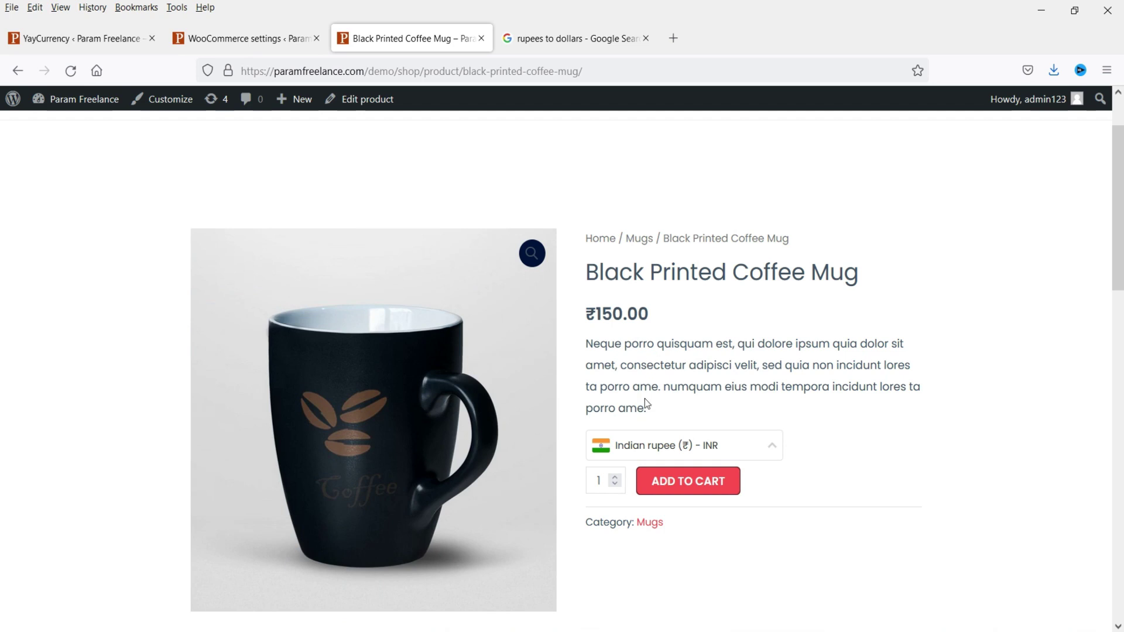
Step: Set the switcher location to Before short description in the YayCurrency display options, comparing it with the mug's product page
{"action": "left_click", "coordinate": [42, 40]}
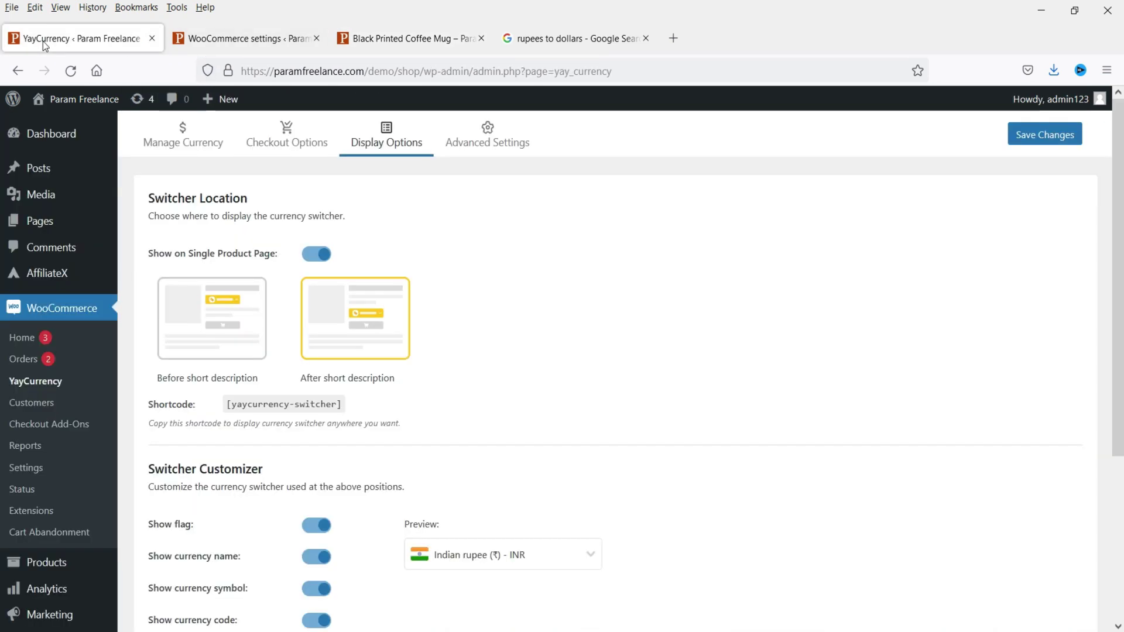
{"action": "triple_click", "coordinate": [309, 377]}
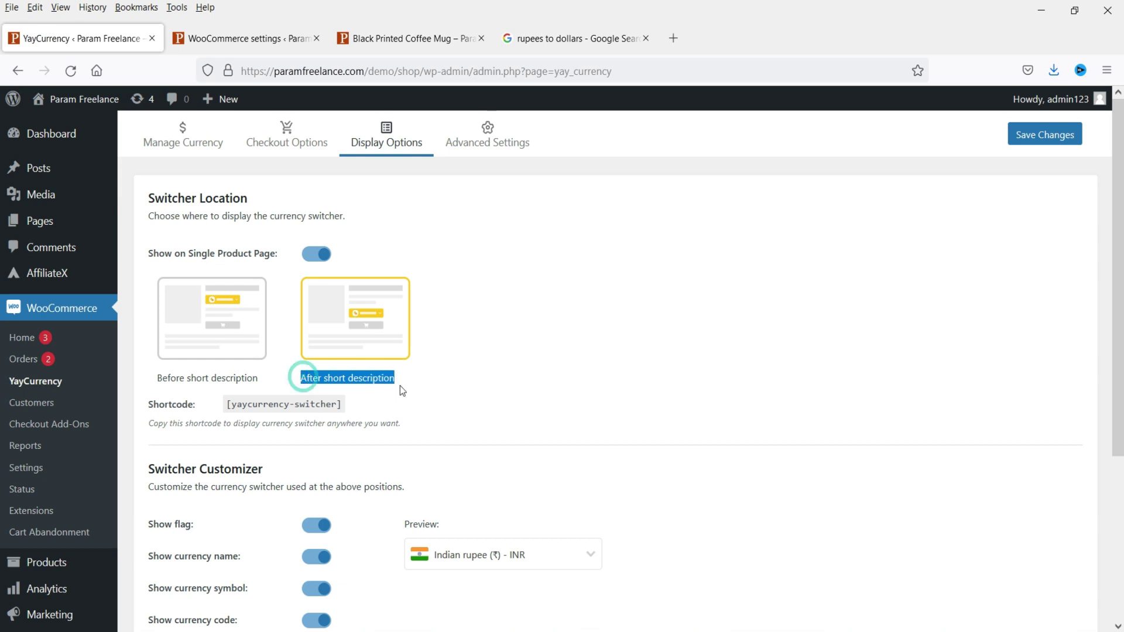
{"action": "left_click", "coordinate": [196, 324]}
{"action": "left_click", "coordinate": [383, 39]}
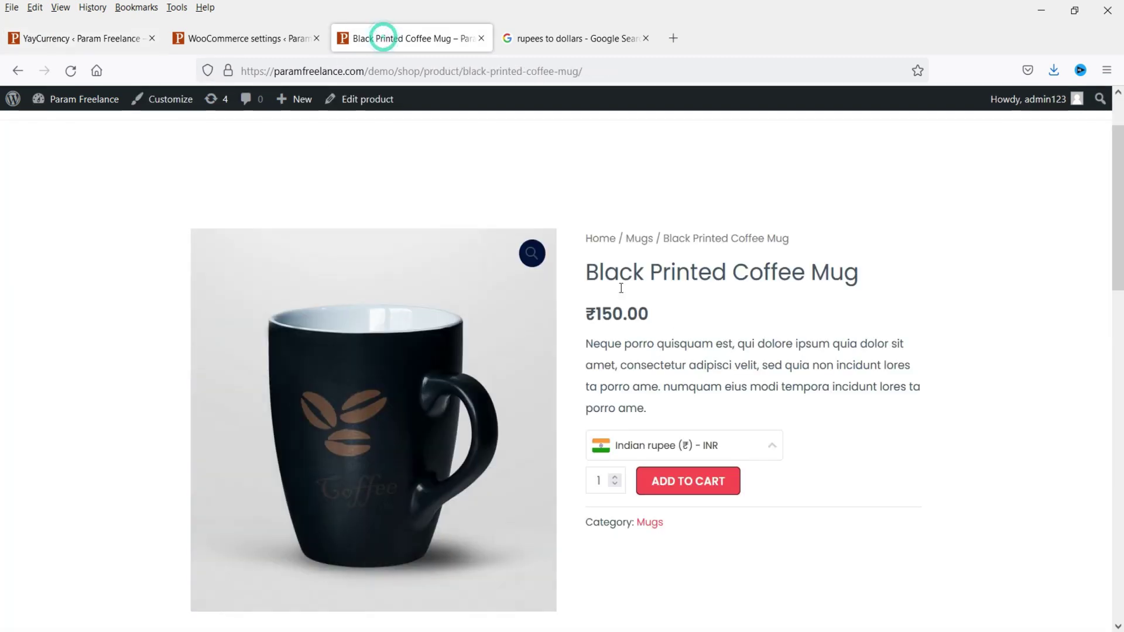
{"action": "left_click", "coordinate": [76, 38]}
Step: Try the switcher's currency code, flag and currency name toggles and the Small size, restoring the toggles and the Medium size
{"action": "scroll", "coordinate": [546, 330], "scroll_direction": "down", "scroll_amount": 4}
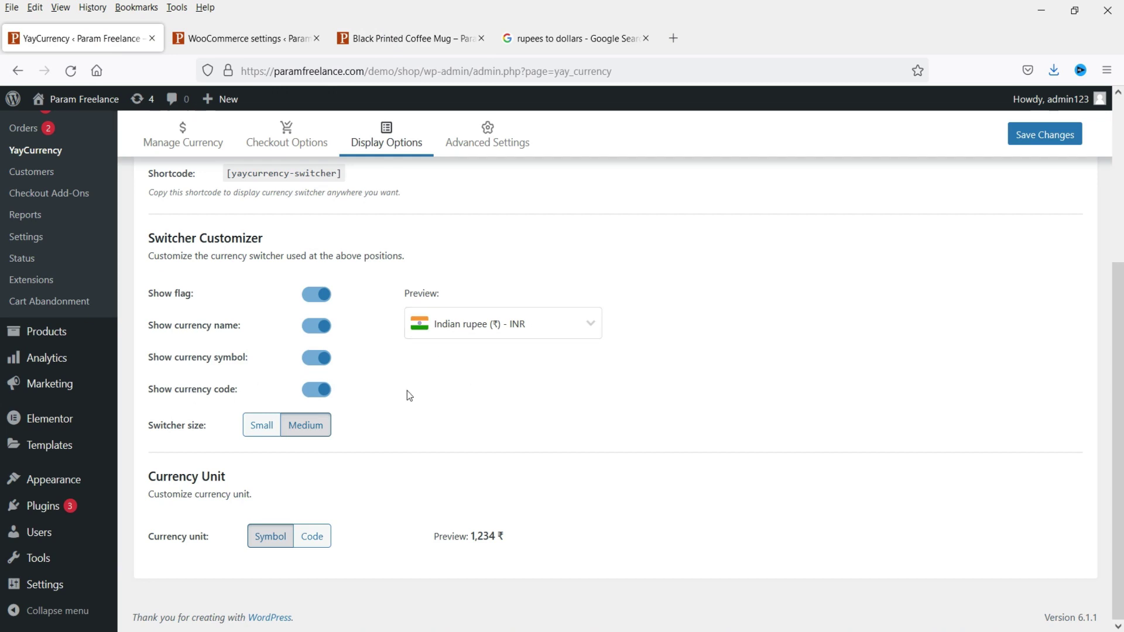
{"action": "left_click", "coordinate": [317, 391]}
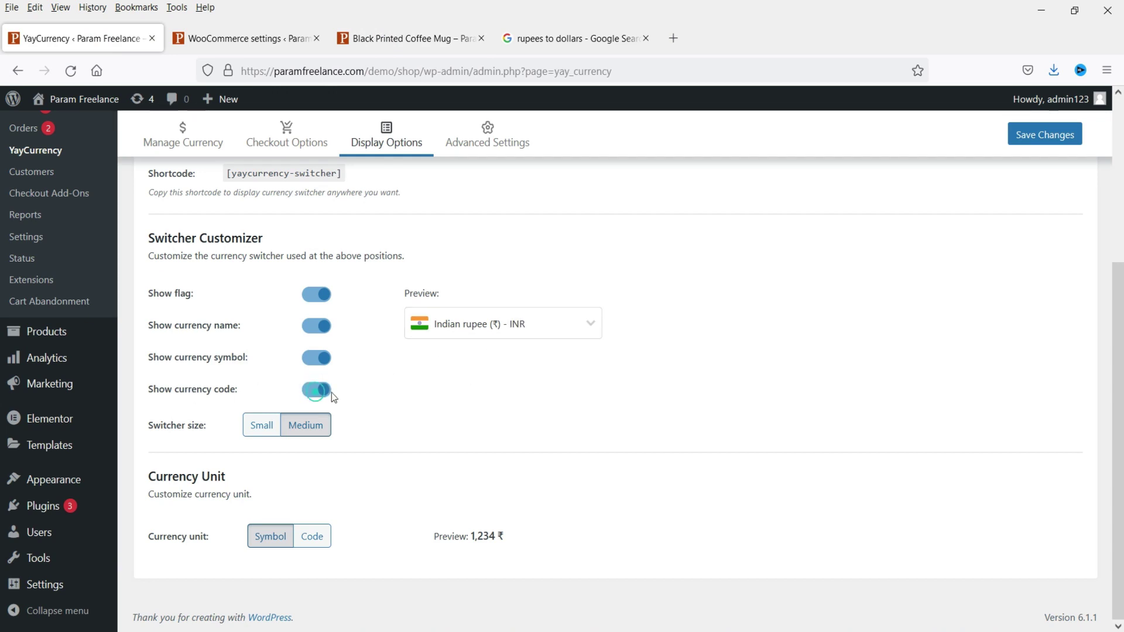
{"action": "left_click", "coordinate": [313, 295]}
{"action": "left_click", "coordinate": [313, 296]}
{"action": "left_click", "coordinate": [310, 329]}
{"action": "left_click", "coordinate": [310, 328]}
{"action": "left_click", "coordinate": [267, 431]}
{"action": "left_click", "coordinate": [304, 433]}
Step: Compare the Symbol and Code currency units in the preview, set the unit to Code and save the display options
{"action": "left_click", "coordinate": [313, 542]}
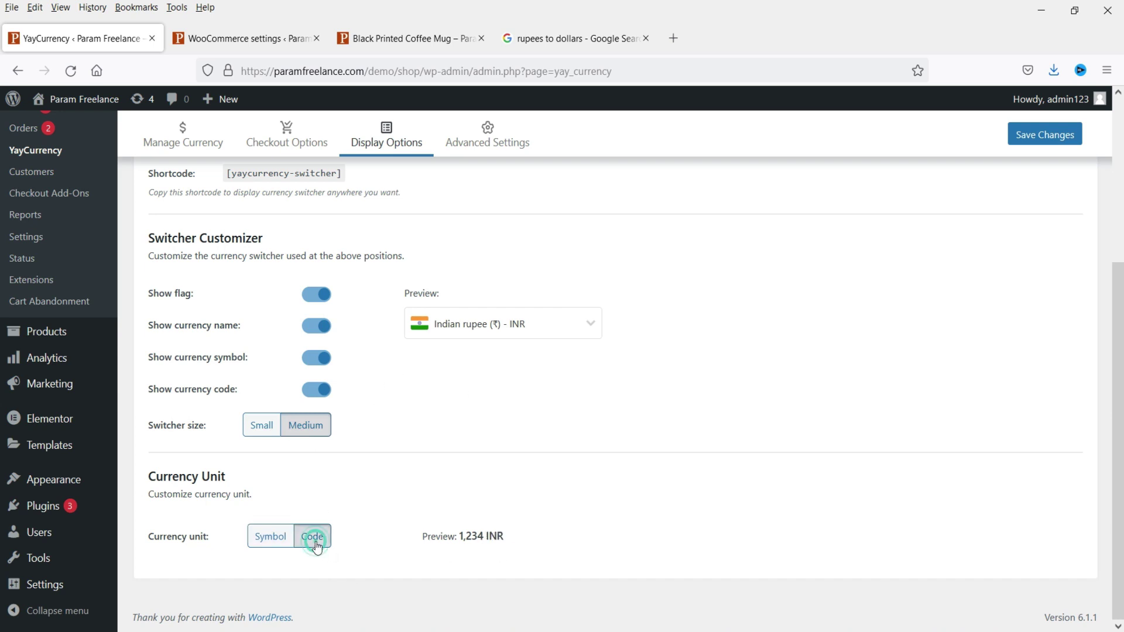
{"action": "left_click", "coordinate": [269, 549]}
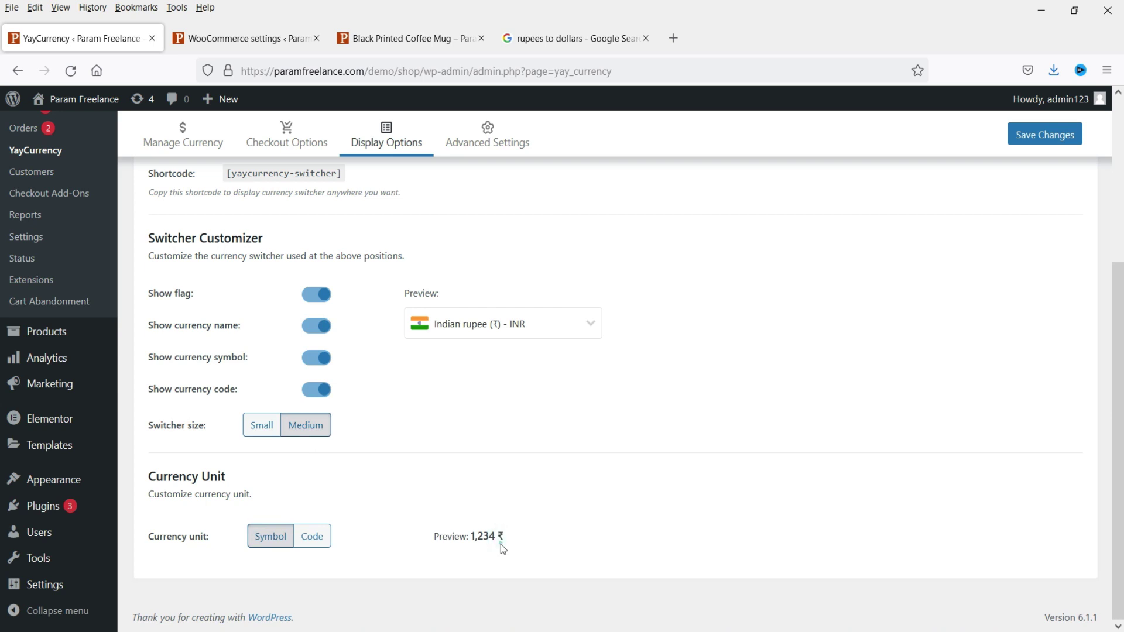
{"action": "left_click", "coordinate": [311, 536]}
{"action": "left_click_drag", "start_coordinate": [507, 539], "coordinate": [489, 539]}
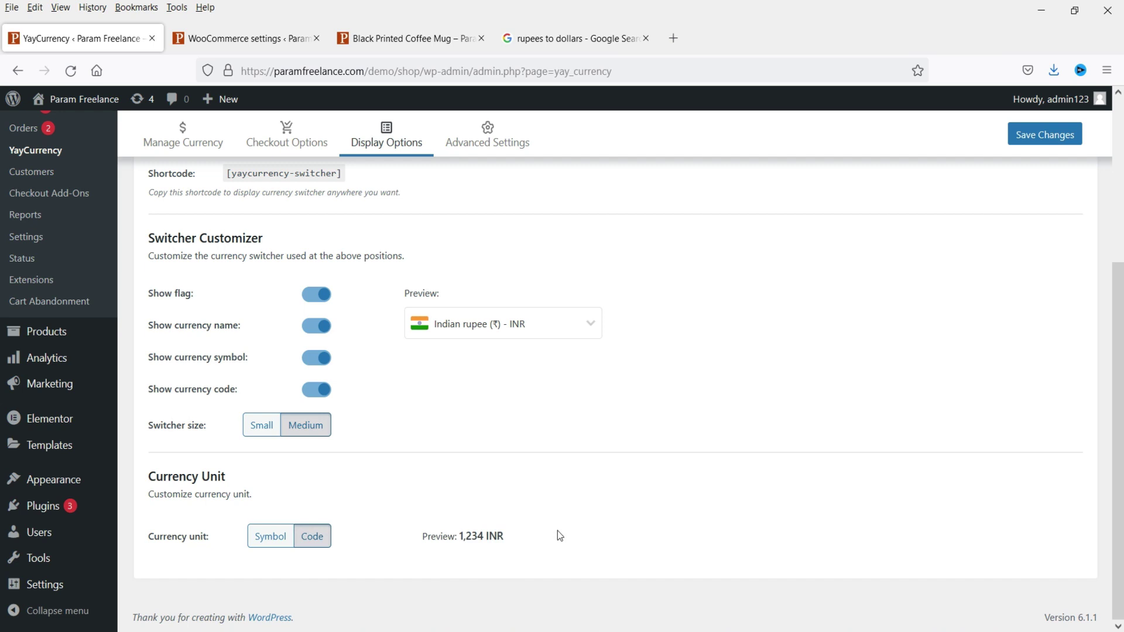
{"action": "left_click", "coordinate": [1044, 134]}
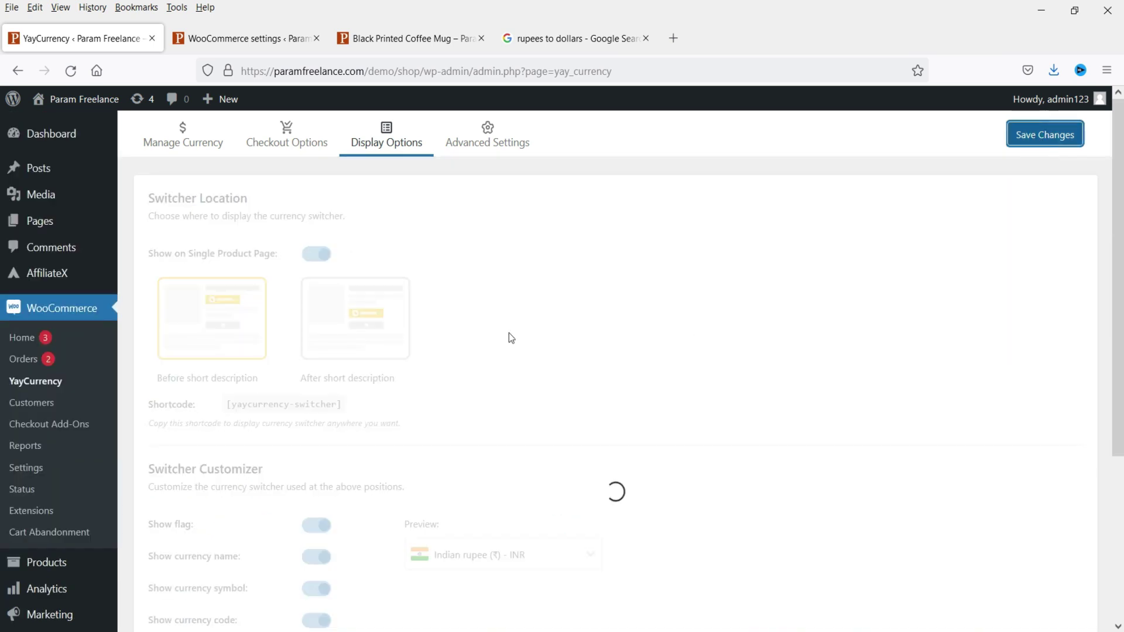
Step: Open the advanced settings and try to enable Auto Select Currency by Countries (PRO)
{"action": "left_click", "coordinate": [468, 133]}
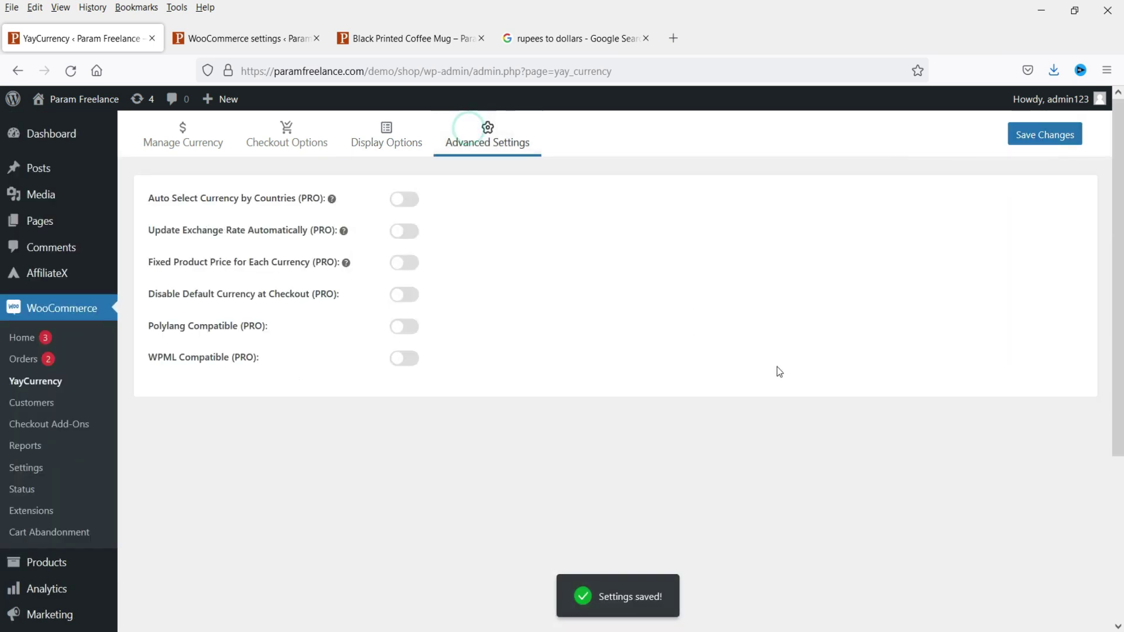
{"action": "left_click", "coordinate": [404, 200]}
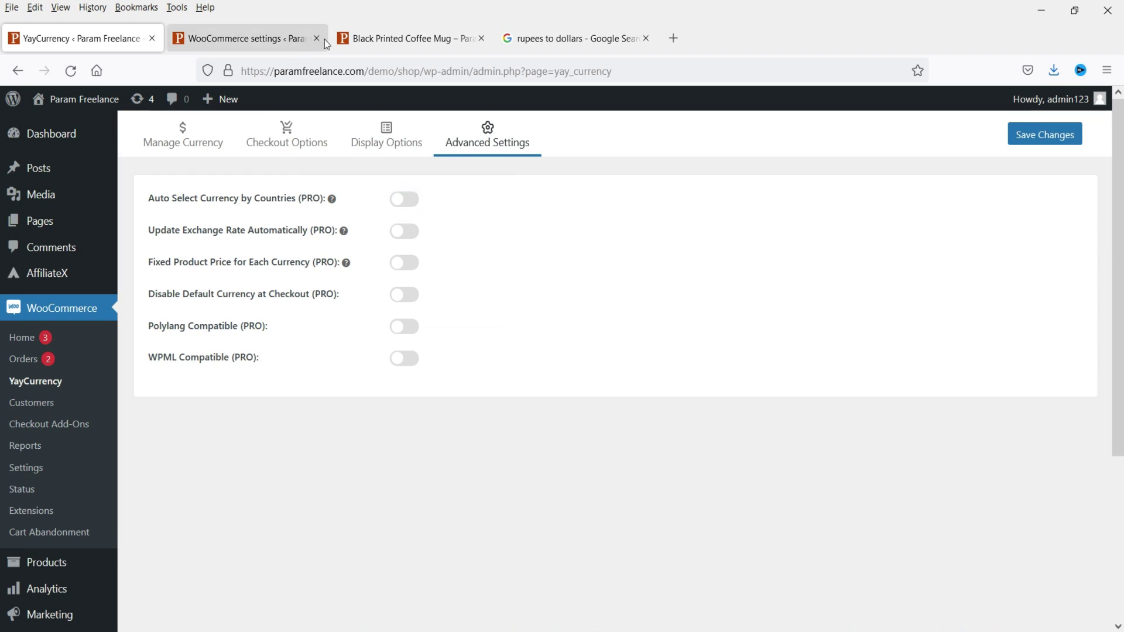
Step: Go back to the Black Printed Coffee Mug page and check its price and the currencies offered by the switcher
{"action": "left_click", "coordinate": [381, 37]}
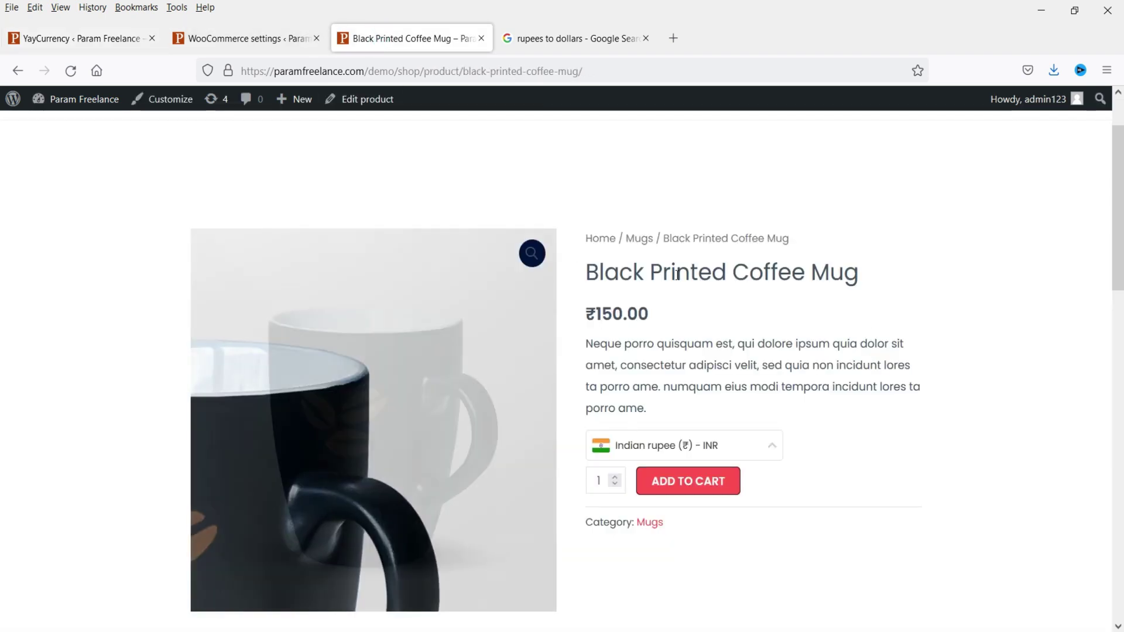
{"action": "scroll", "coordinate": [910, 307], "scroll_direction": "down", "scroll_amount": 3}
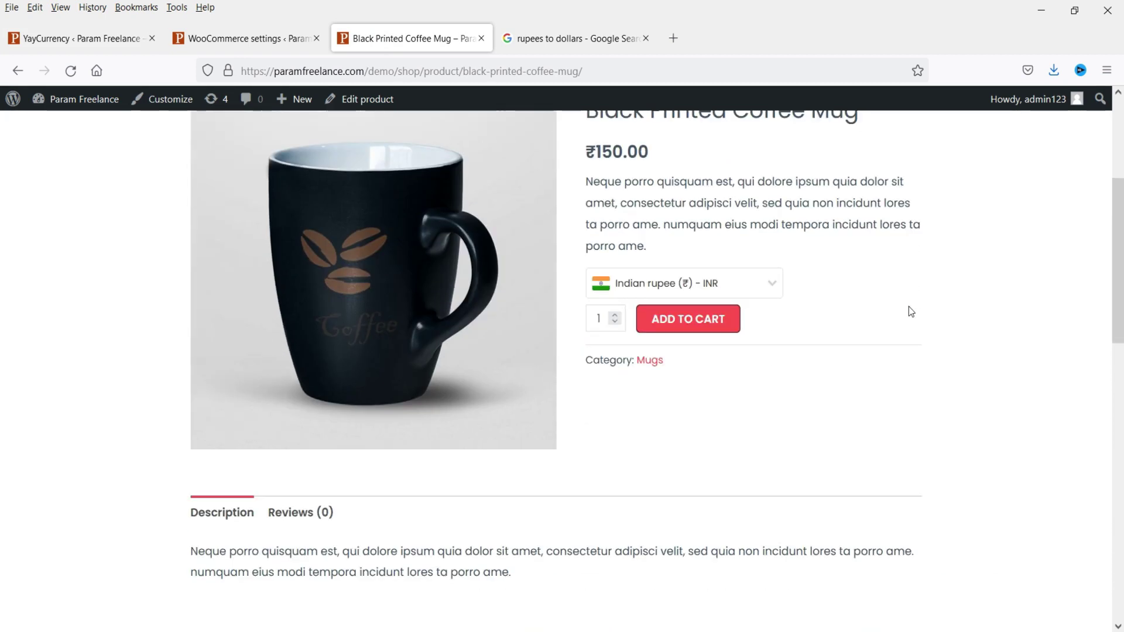
{"action": "left_click", "coordinate": [771, 287]}
{"action": "left_click", "coordinate": [770, 282]}
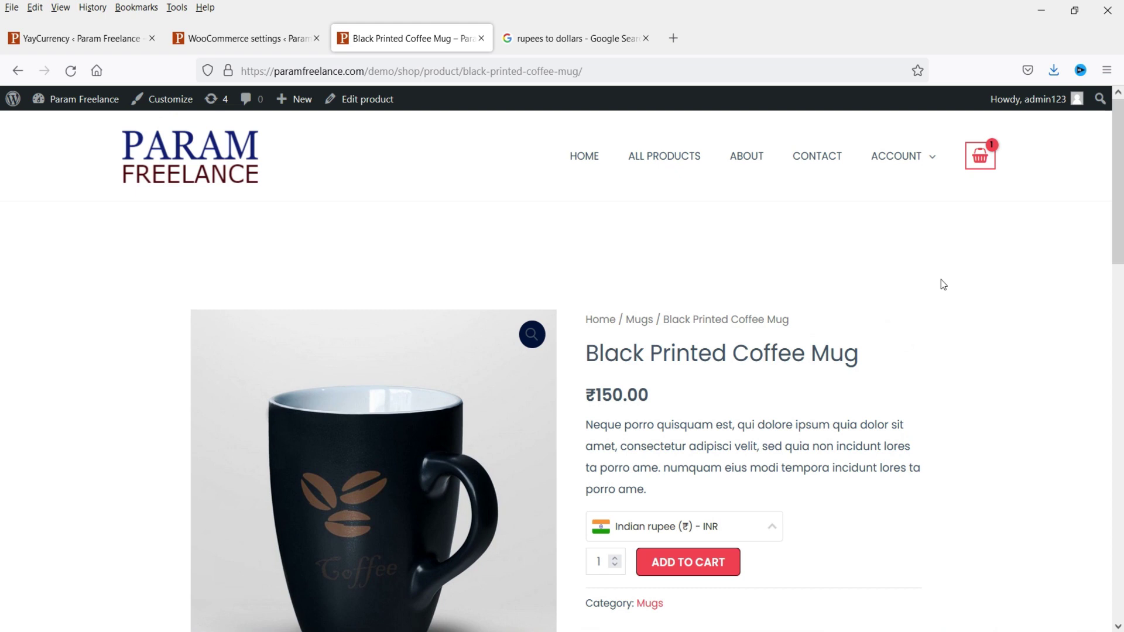
{"action": "scroll", "coordinate": [922, 268], "scroll_direction": "down", "scroll_amount": 3}
{"action": "left_click", "coordinate": [767, 366]}
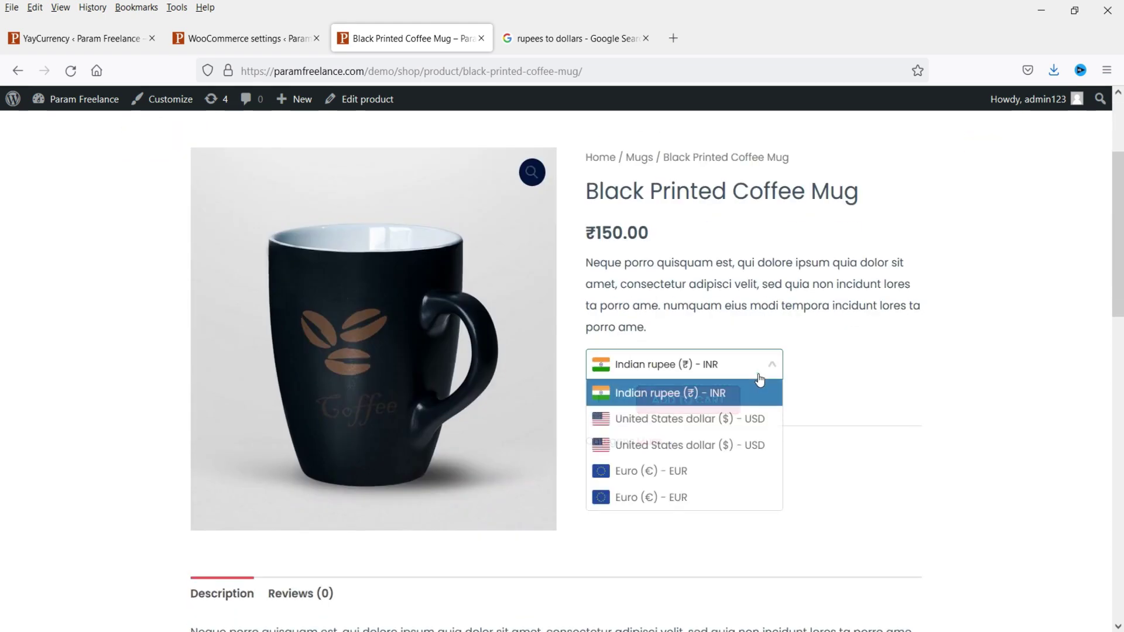
{"action": "left_click", "coordinate": [893, 364]}
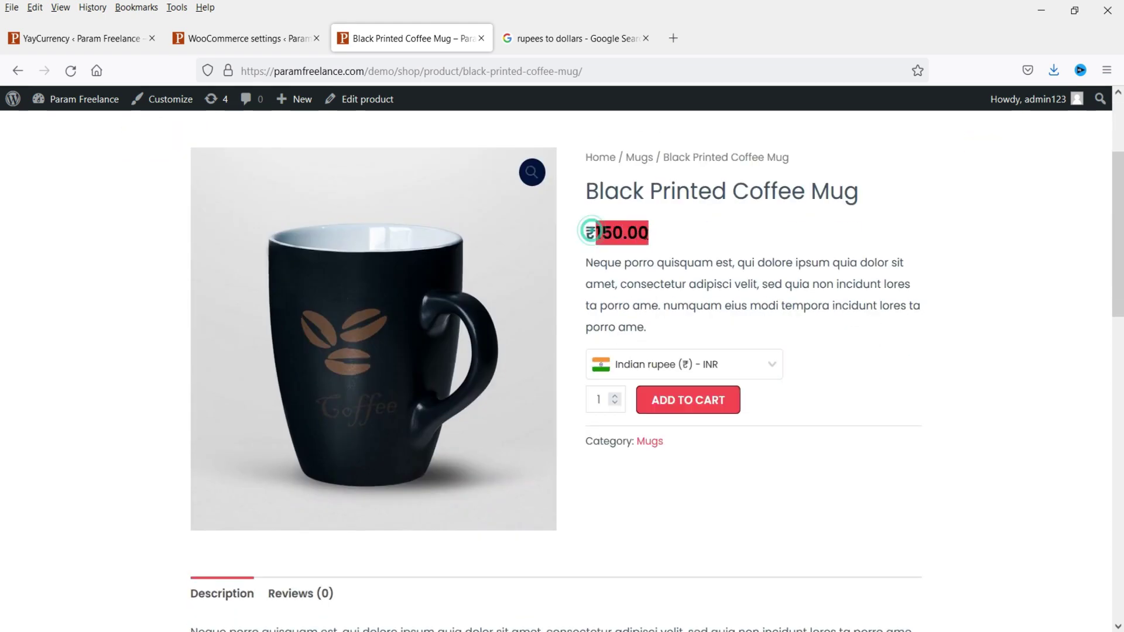
Step: Switch the mug page to United States dollar (USD), check the converted price and return to the YayCurrency settings
{"action": "left_click", "coordinate": [742, 366]}
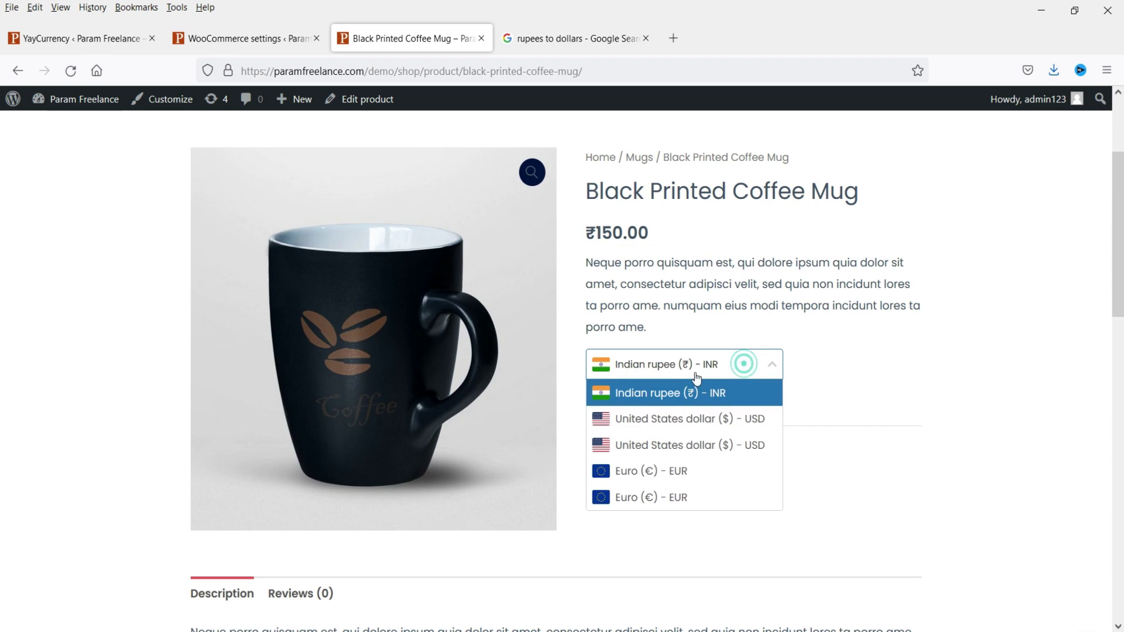
{"action": "left_click", "coordinate": [696, 419]}
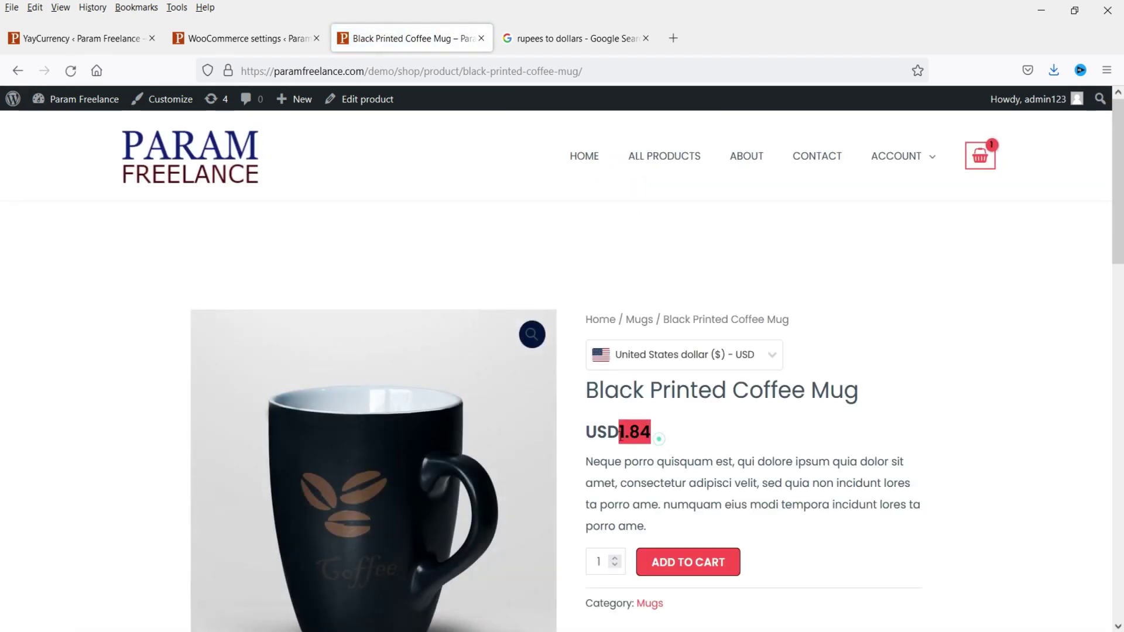
{"action": "left_click", "coordinate": [718, 436]}
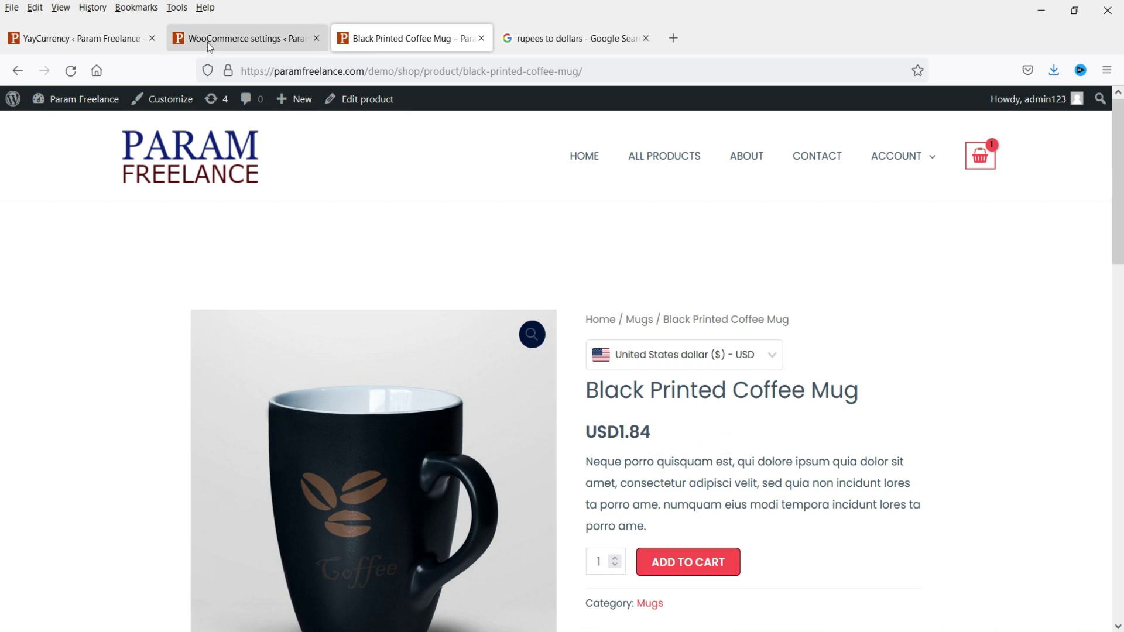
{"action": "left_click_drag", "start_coordinate": [618, 431], "coordinate": [596, 431]}
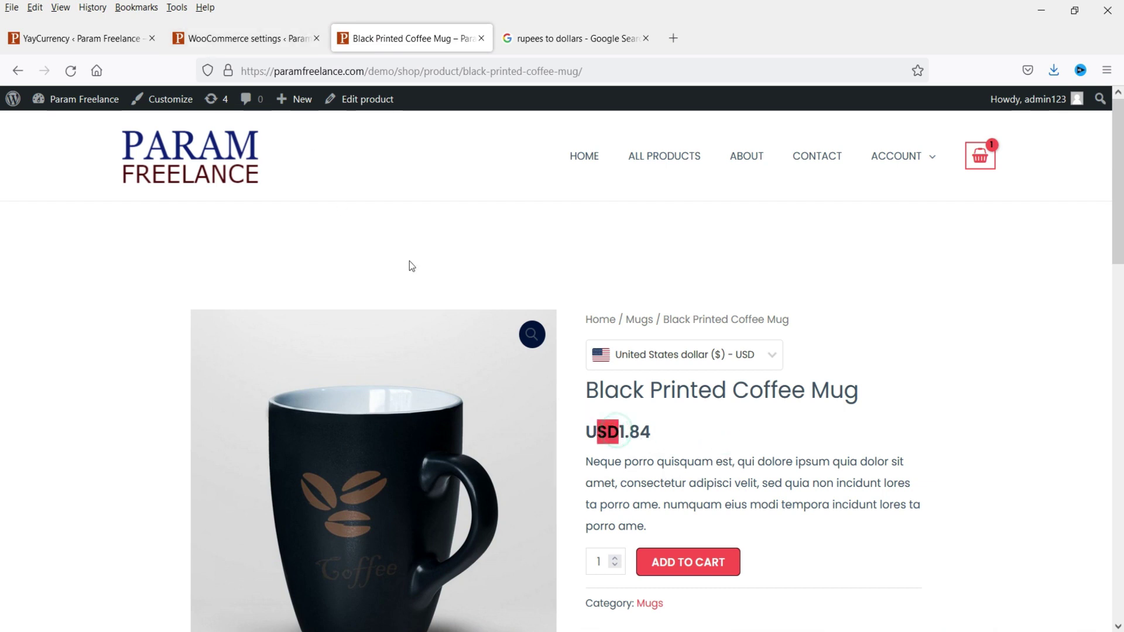
{"action": "left_click", "coordinate": [65, 34]}
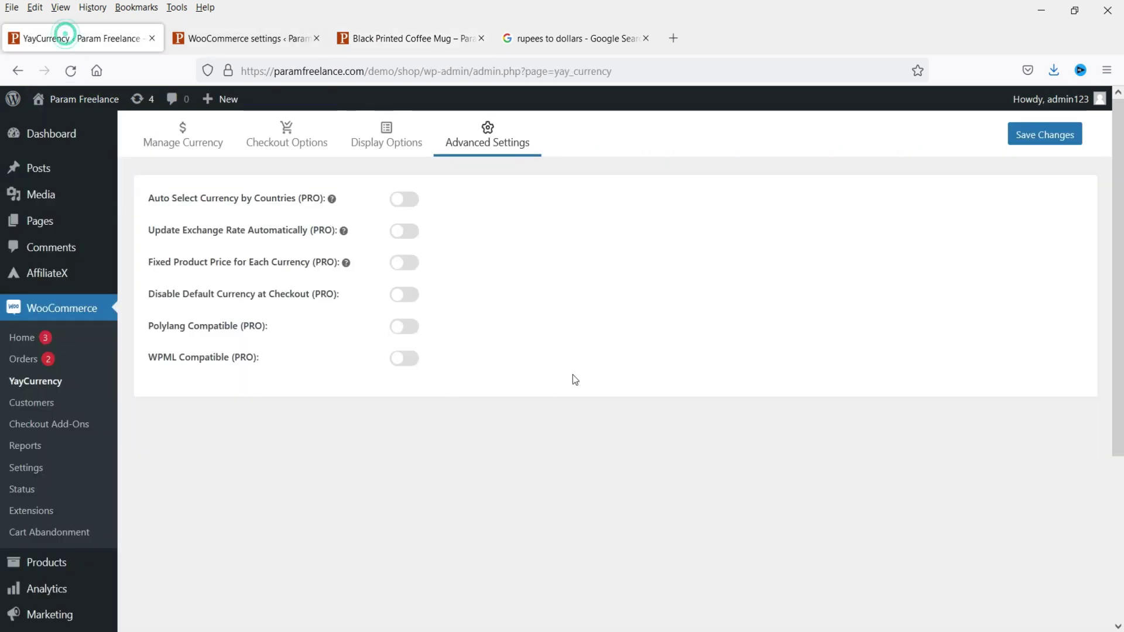
Step: Set the currency unit to Symbol in the display options and save the changes
{"action": "left_click", "coordinate": [391, 141]}
{"action": "scroll", "coordinate": [667, 398], "scroll_direction": "down", "scroll_amount": 4}
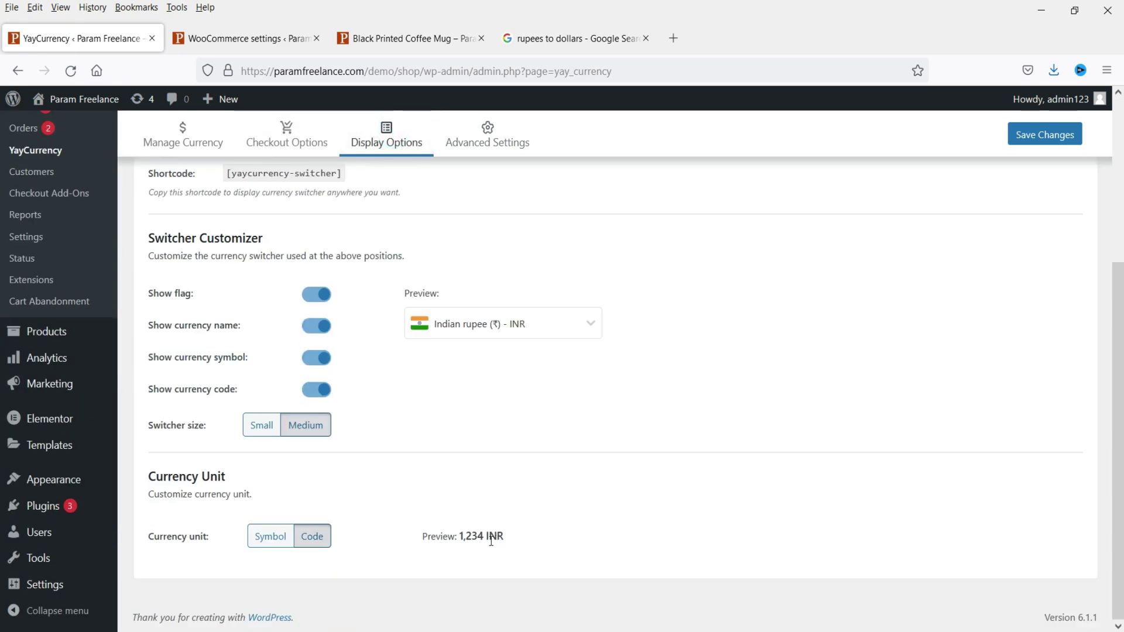
{"action": "left_click", "coordinate": [271, 546]}
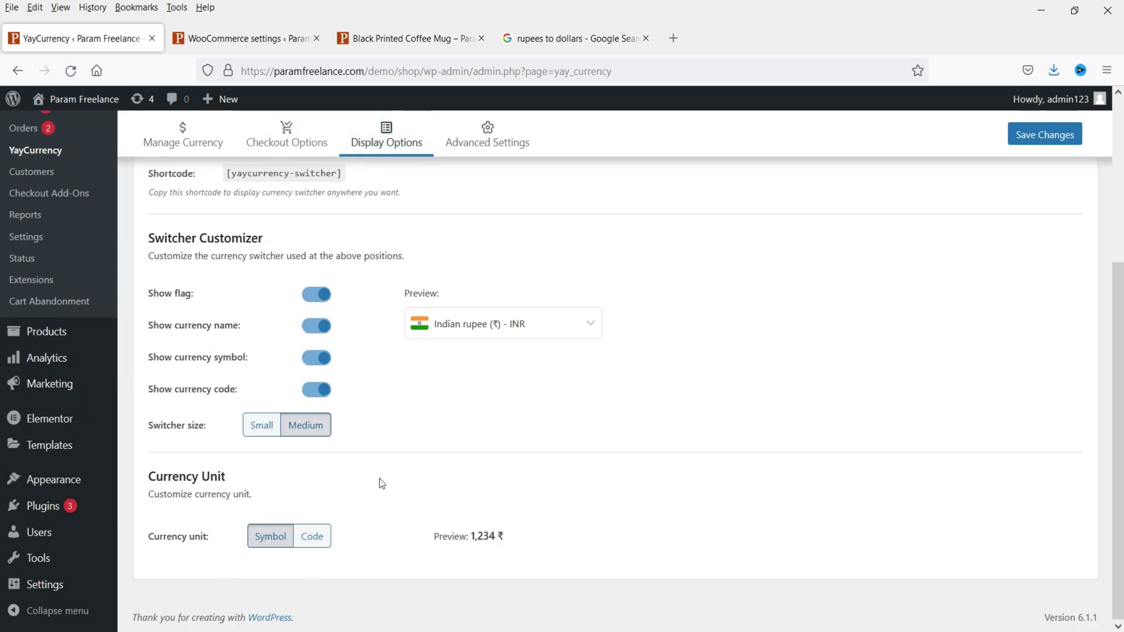
{"action": "left_click", "coordinate": [1044, 136]}
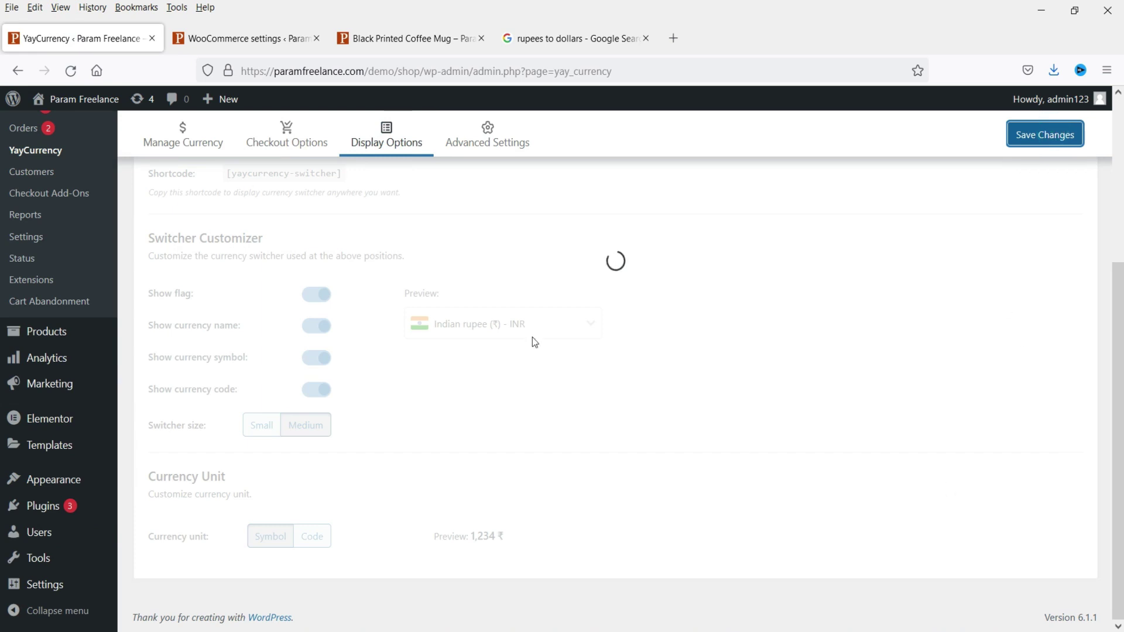
Step: Reload the Black Printed Coffee Mug page and check how its USD price is displayed
{"action": "left_click", "coordinate": [395, 41]}
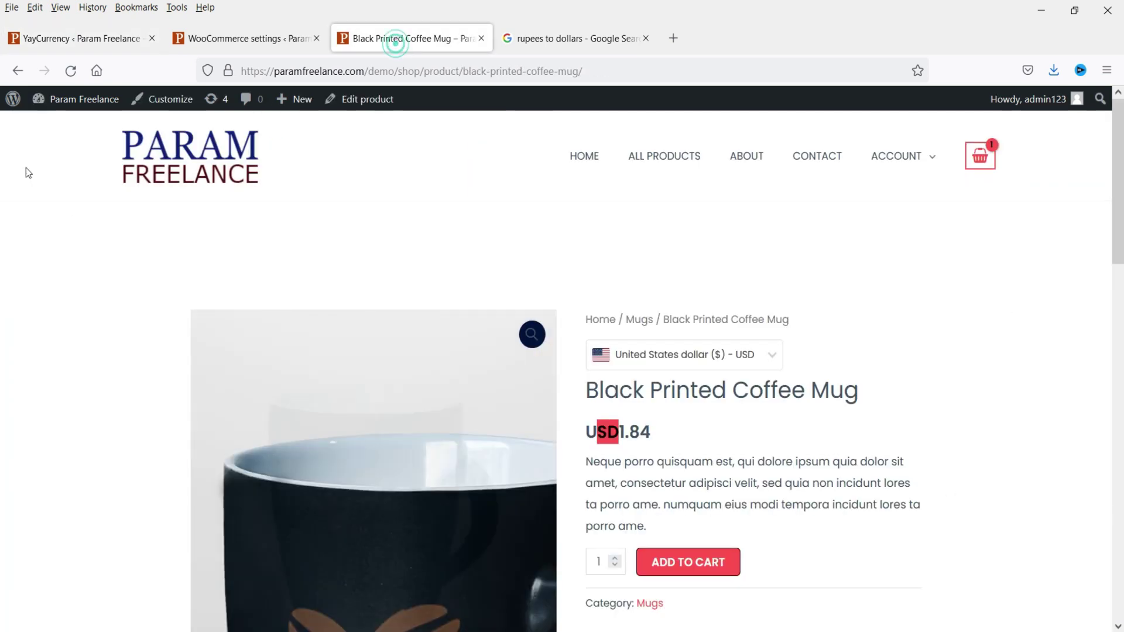
{"action": "left_click", "coordinate": [71, 72]}
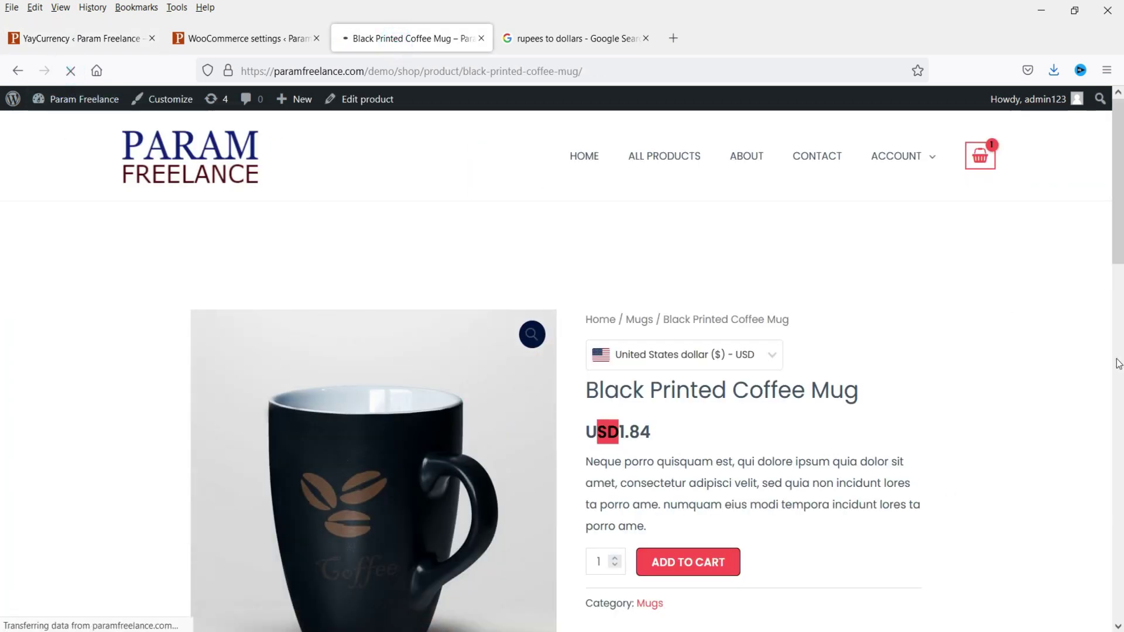
{"action": "double_click", "coordinate": [624, 430]}
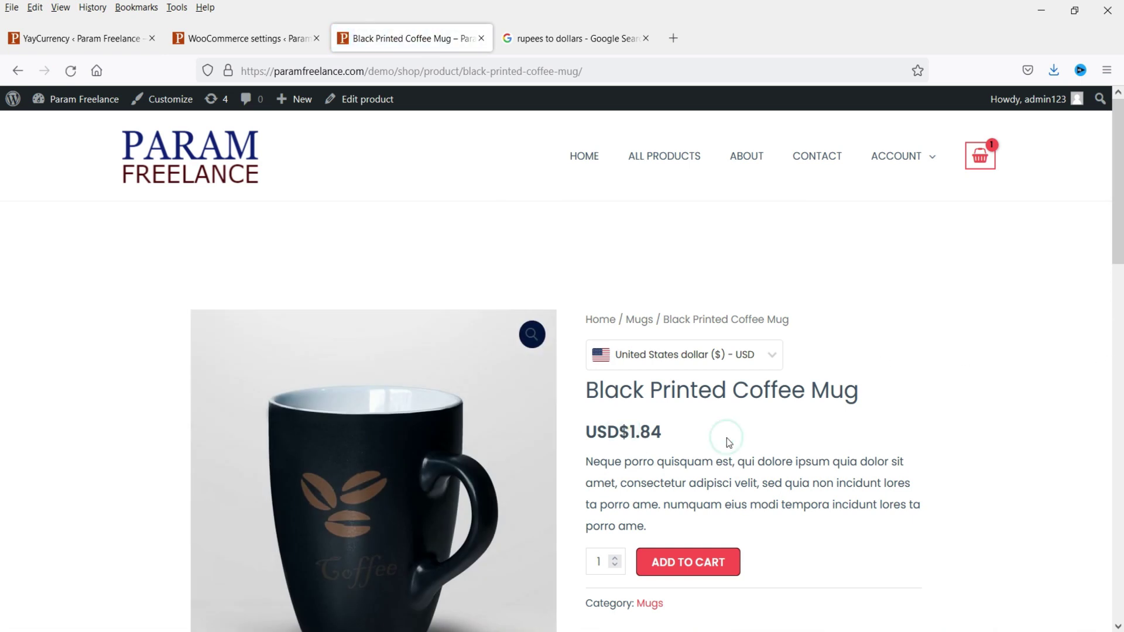
Step: Add the Black Printed Coffee Mug to the cart, then open the cart and review its USD prices and totals
{"action": "scroll", "coordinate": [725, 438], "scroll_direction": "down", "scroll_amount": 7}
{"action": "scroll", "coordinate": [760, 363], "scroll_direction": "up", "scroll_amount": 7}
{"action": "scroll", "coordinate": [745, 396], "scroll_direction": "down", "scroll_amount": 3}
{"action": "left_click", "coordinate": [693, 413]}
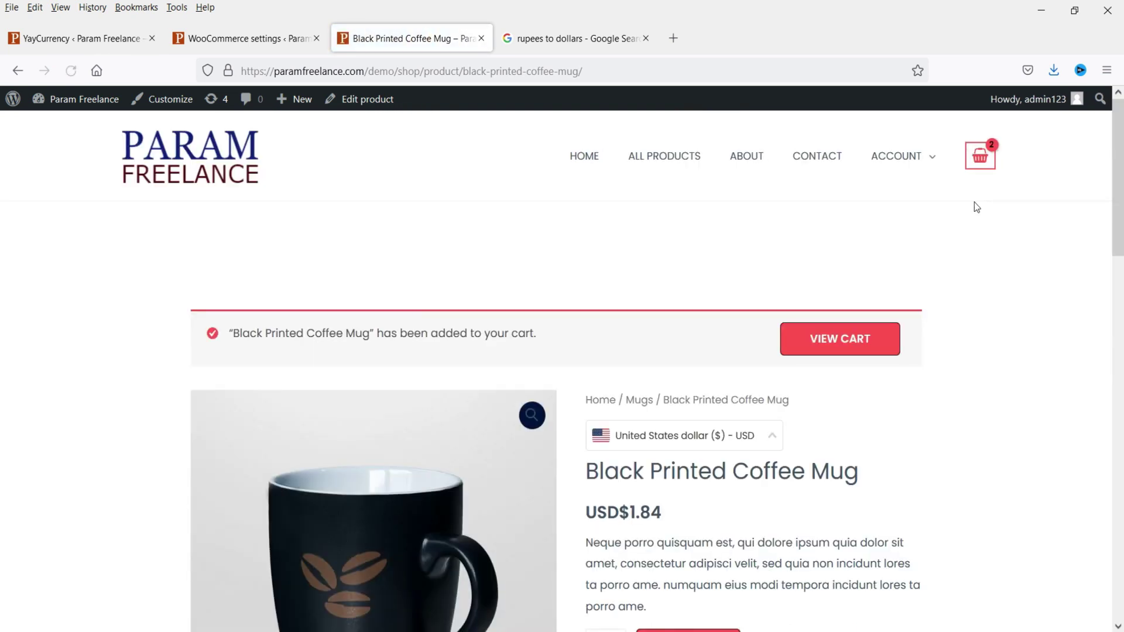
{"action": "mouse_move", "coordinate": [978, 158]}
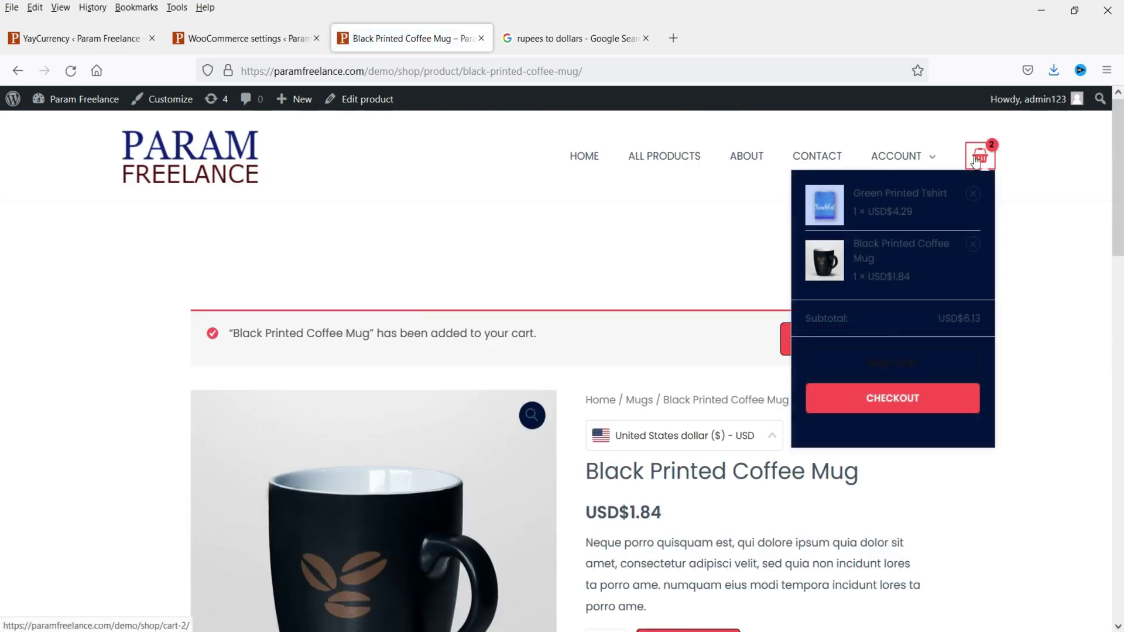
{"action": "left_click", "coordinate": [895, 396]}
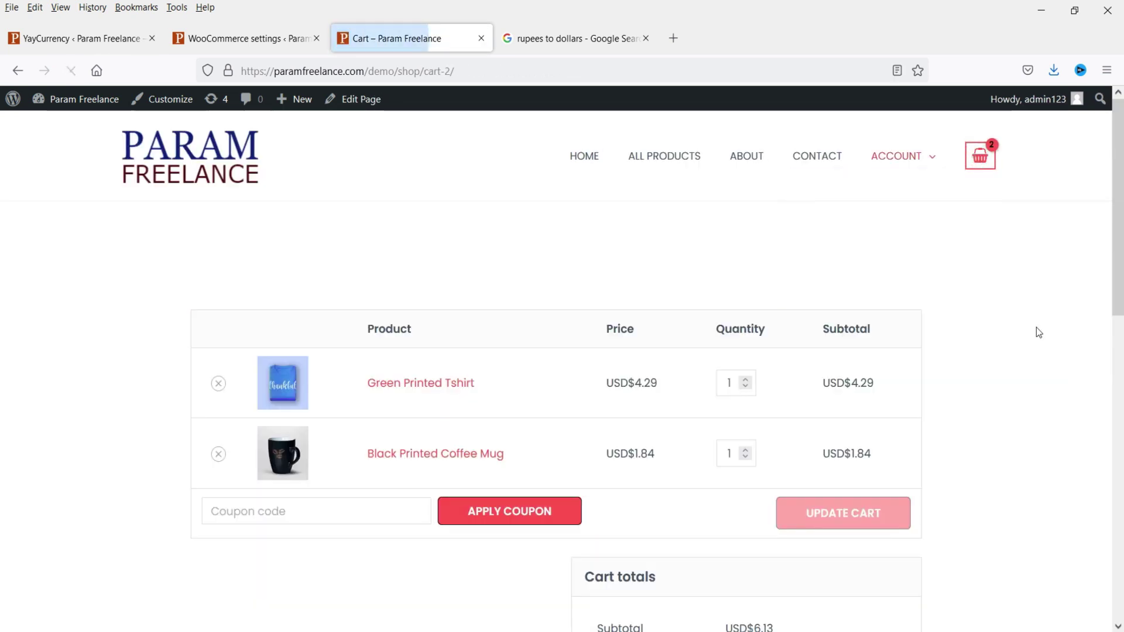
{"action": "scroll", "coordinate": [648, 305], "scroll_direction": "down", "scroll_amount": 2}
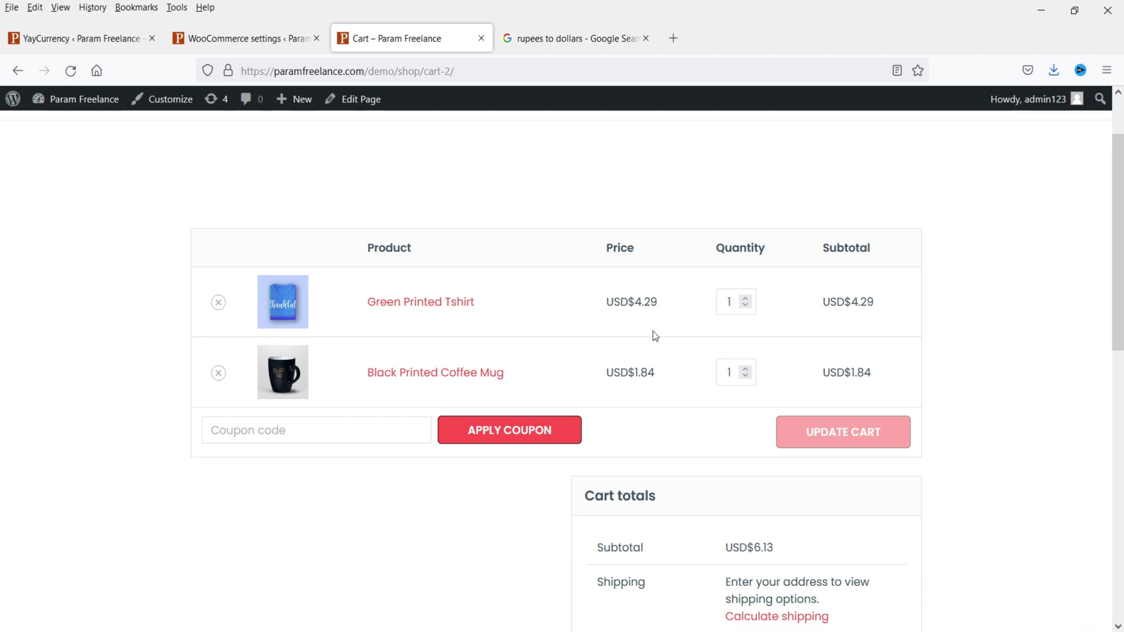
{"action": "scroll", "coordinate": [653, 334], "scroll_direction": "down", "scroll_amount": 4}
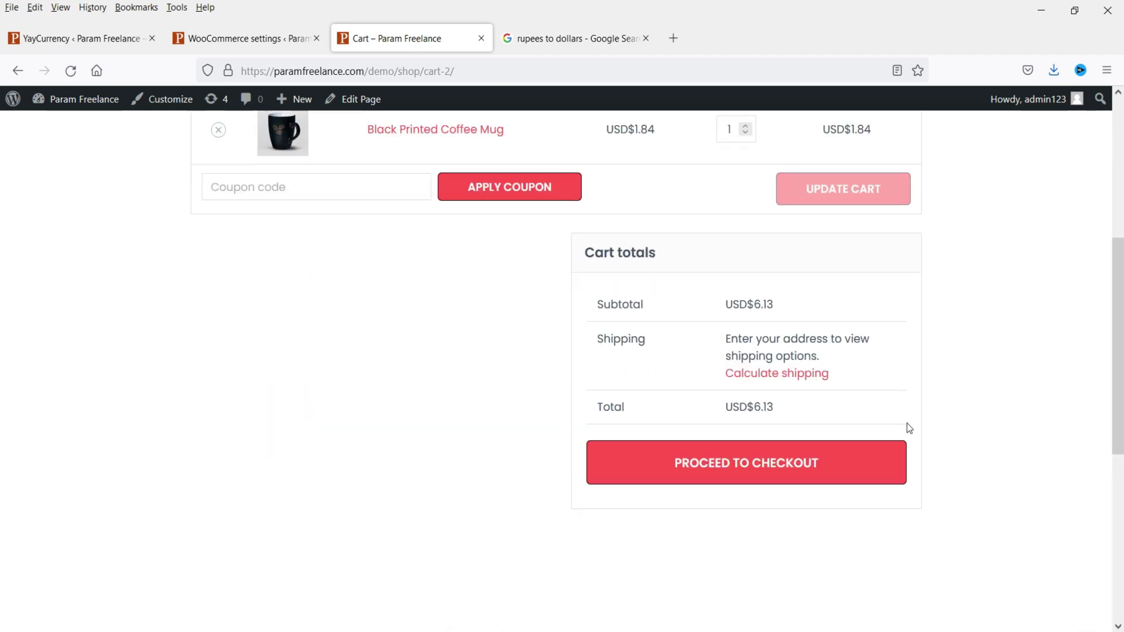
Step: Proceed to checkout and check the currency of the order's item prices, subtotal and total
{"action": "left_click", "coordinate": [745, 476]}
{"action": "scroll", "coordinate": [987, 369], "scroll_direction": "down", "scroll_amount": 12}
{"action": "scroll", "coordinate": [987, 370], "scroll_direction": "up", "scroll_amount": 8}
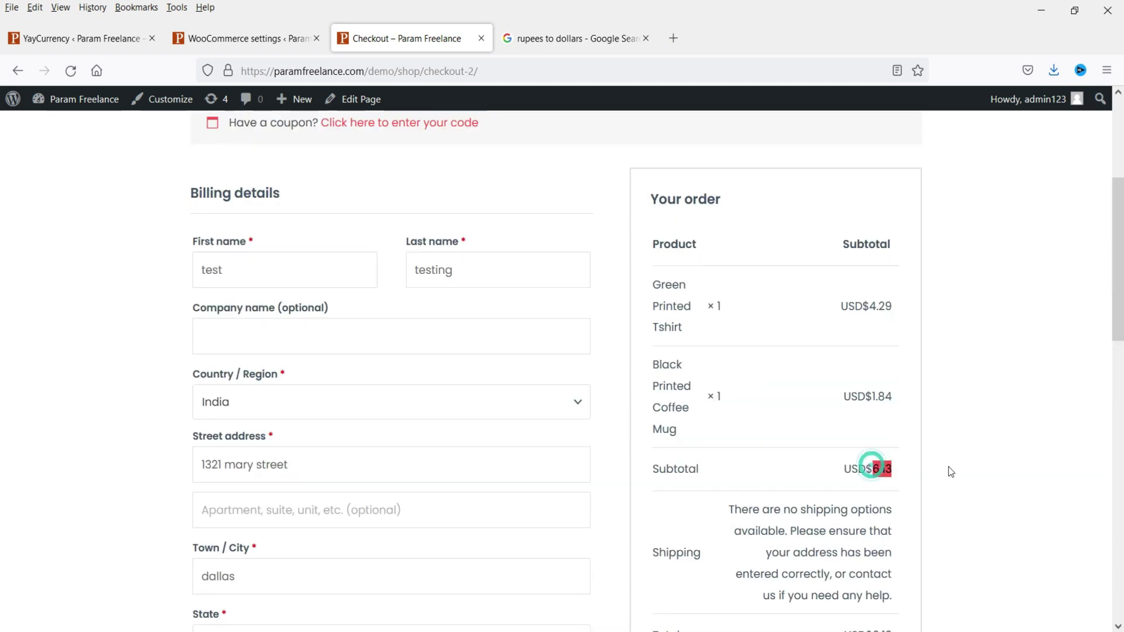
{"action": "scroll", "coordinate": [948, 465], "scroll_direction": "down", "scroll_amount": 5}
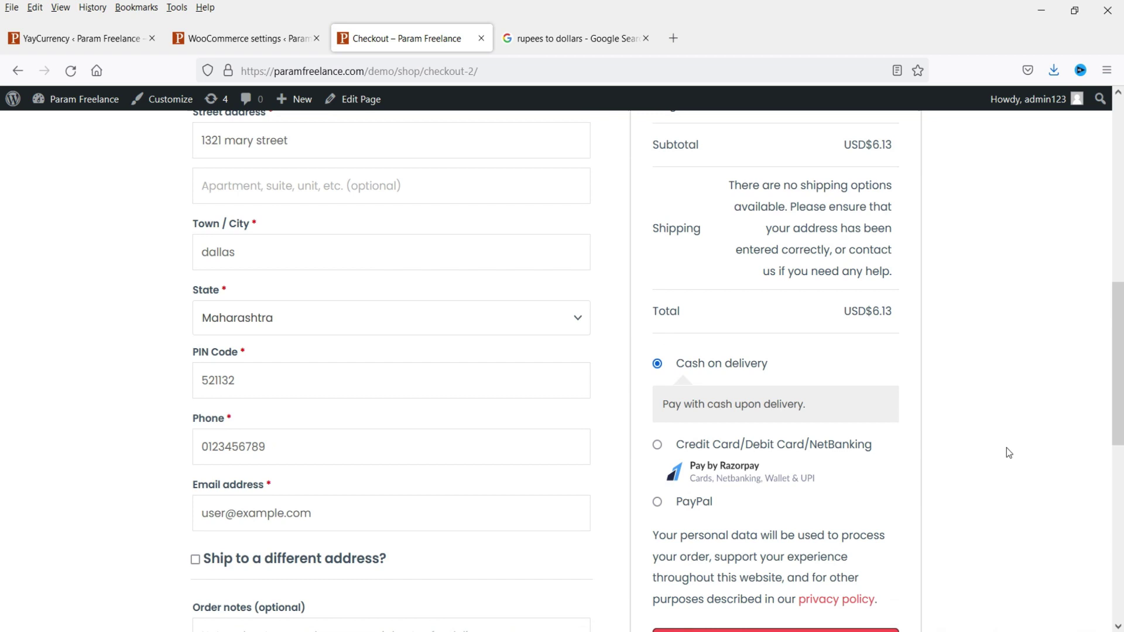
Step: Try PayPal and then Credit Card/Debit Card/NetBanking as the payment method, and recheck the order summary
{"action": "left_click", "coordinate": [657, 504]}
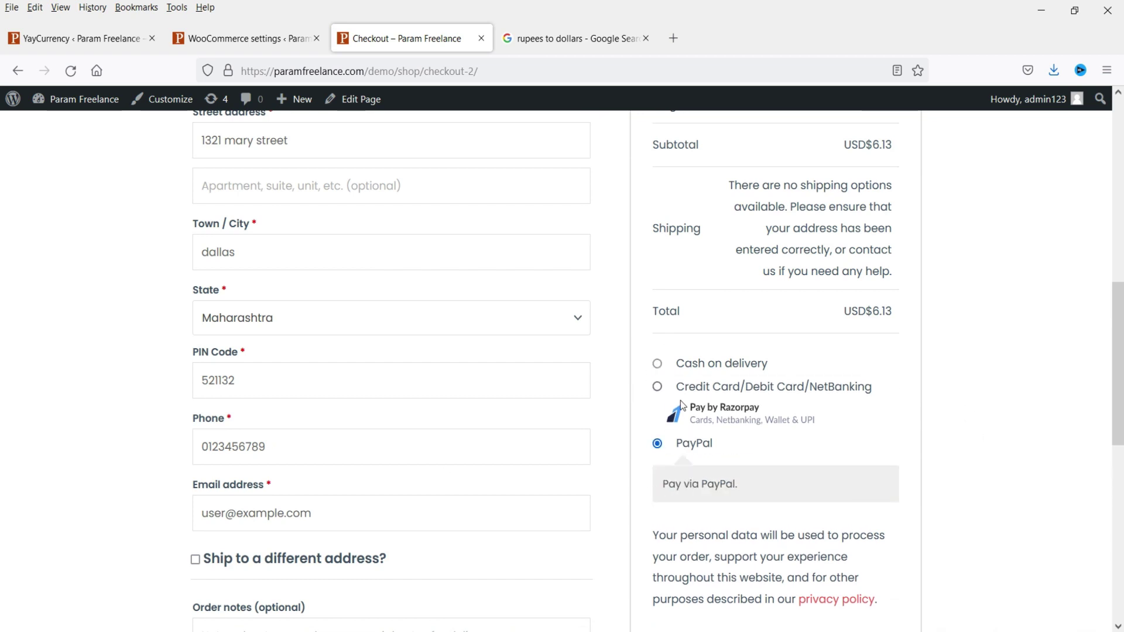
{"action": "left_click", "coordinate": [658, 388]}
{"action": "scroll", "coordinate": [1018, 409], "scroll_direction": "up", "scroll_amount": 10}
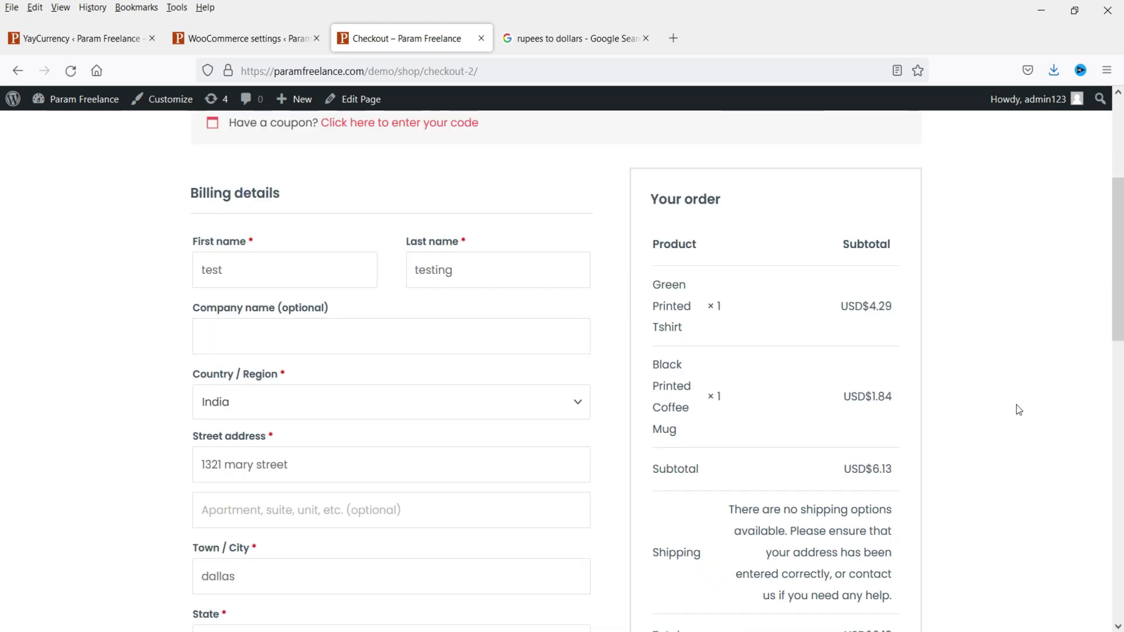
Step: Return to the WordPress admin and upload, install and activate the plugin from yaycurrency-pro-pre-release-1.8.9.1
{"action": "key", "text": "ctrl+Page_Up"}
{"action": "key", "text": "ctrl+Page_Up"}
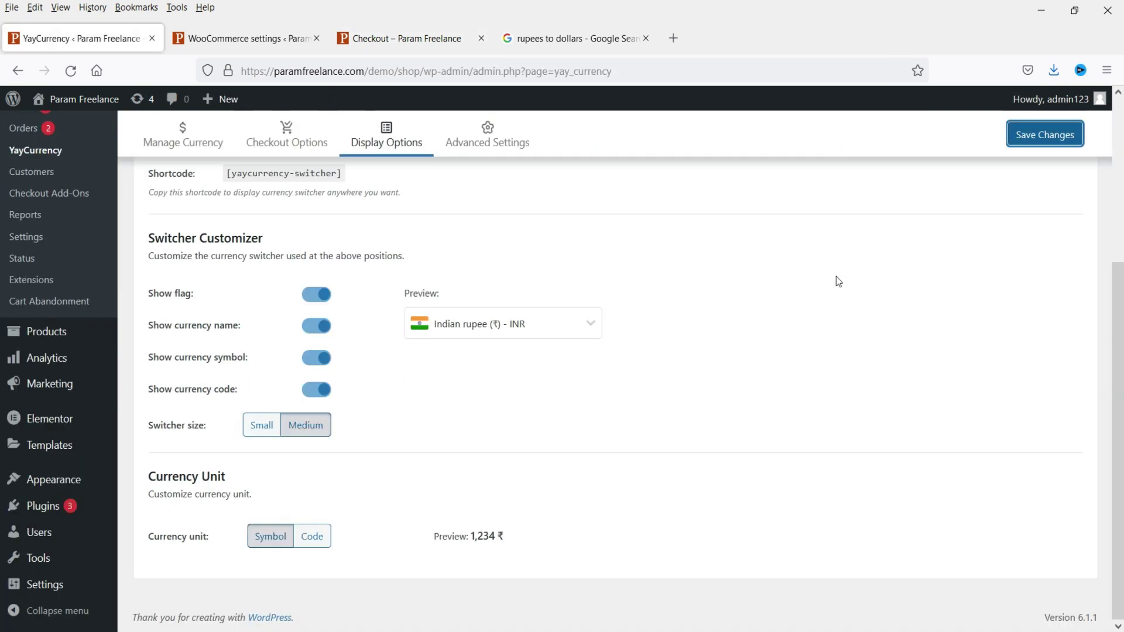
{"action": "mouse_move", "coordinate": [36, 518]}
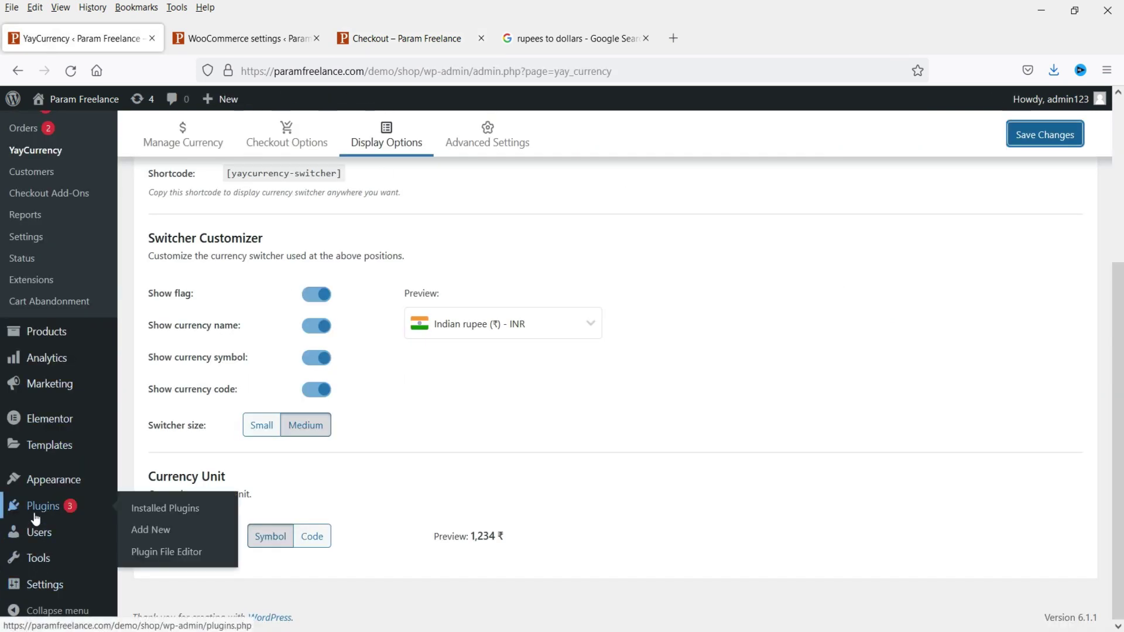
{"action": "left_click", "coordinate": [148, 529]}
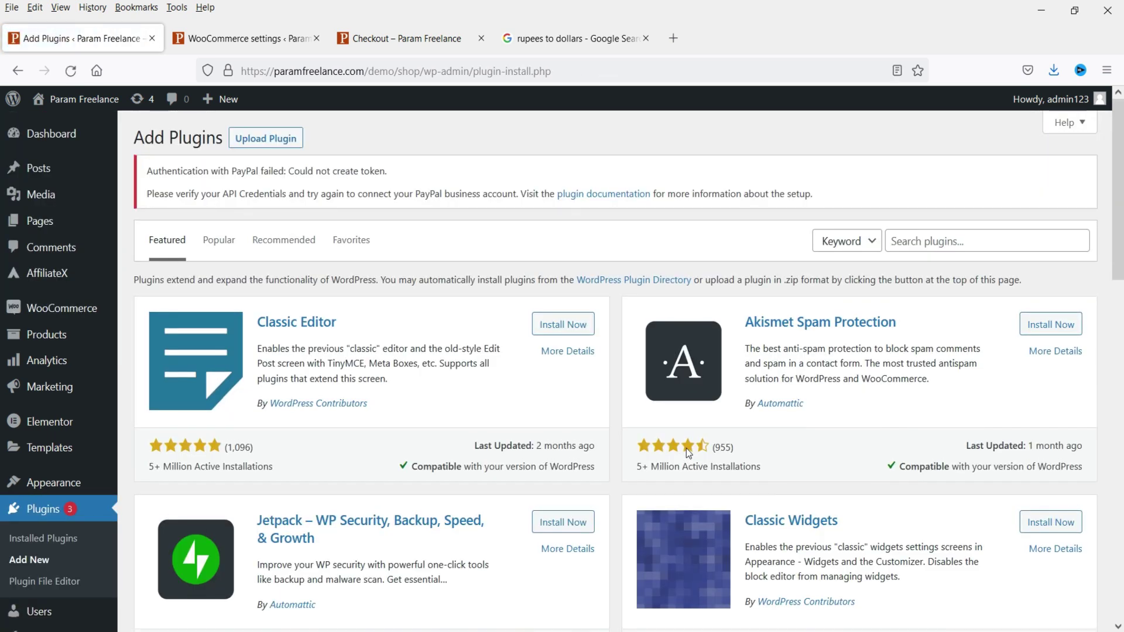
{"action": "left_click", "coordinate": [266, 138]}
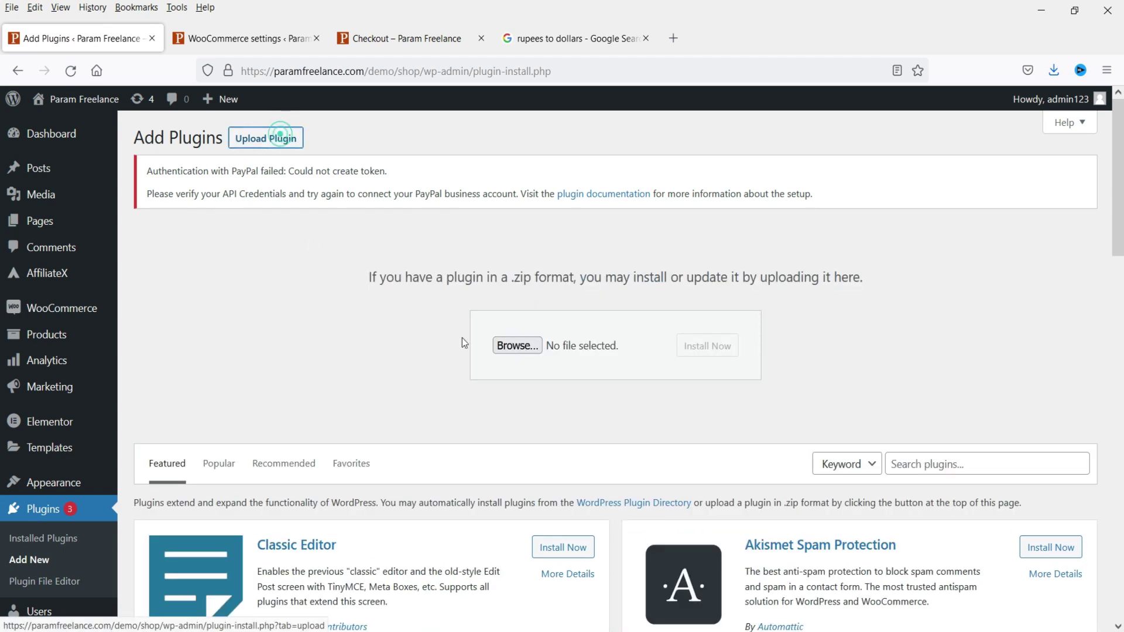
{"action": "left_click", "coordinate": [512, 351]}
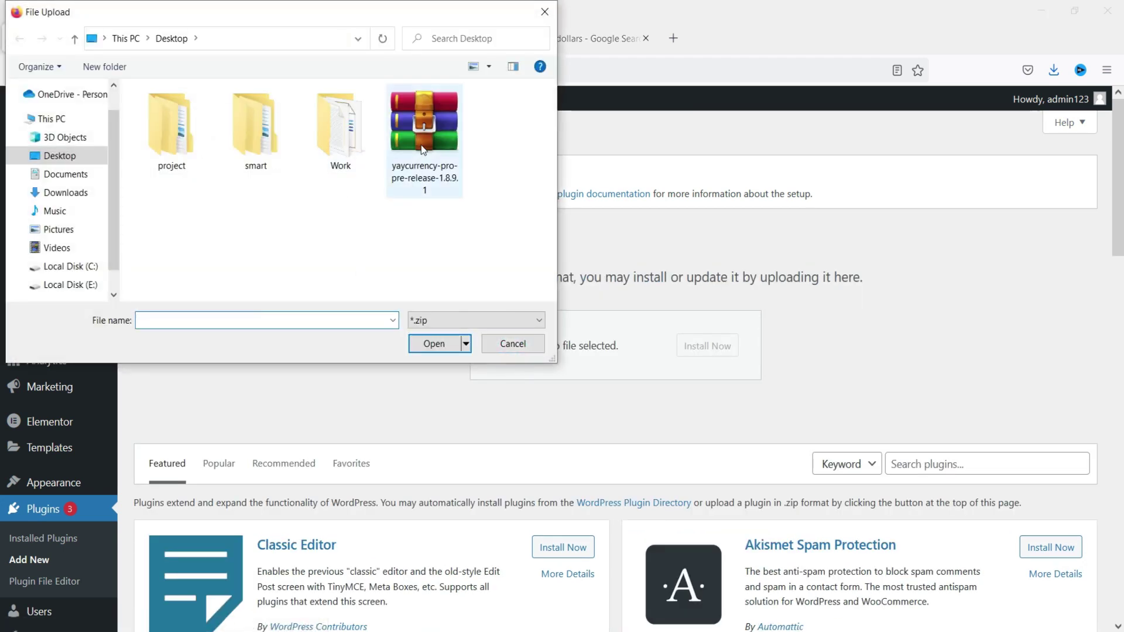
{"action": "double_click", "coordinate": [424, 143]}
{"action": "left_click", "coordinate": [741, 346]}
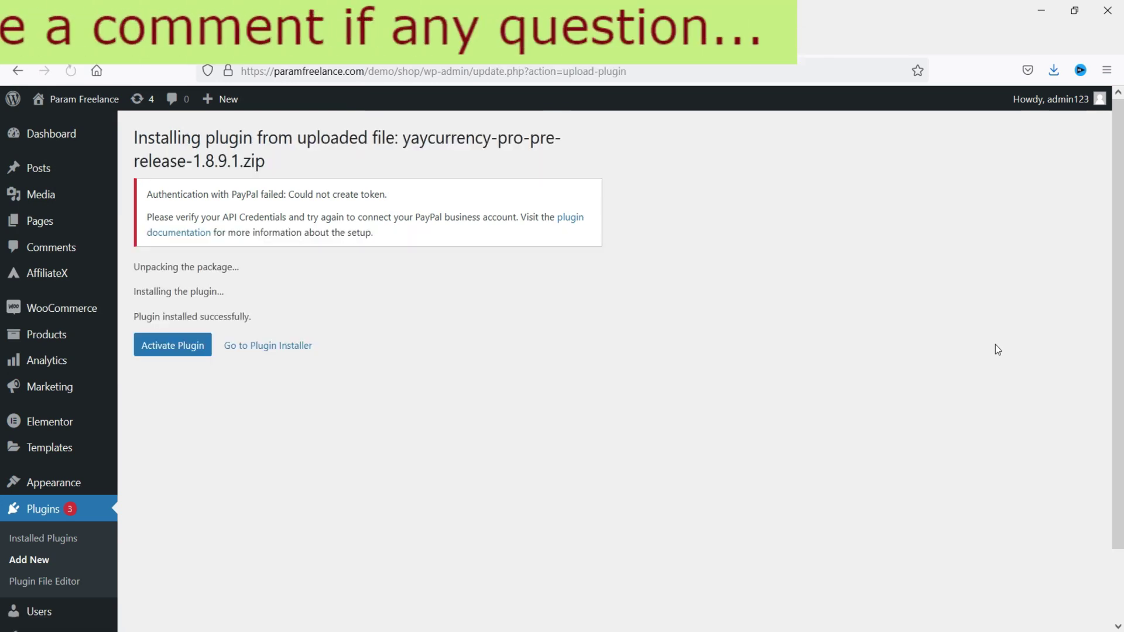
{"action": "left_click", "coordinate": [173, 357]}
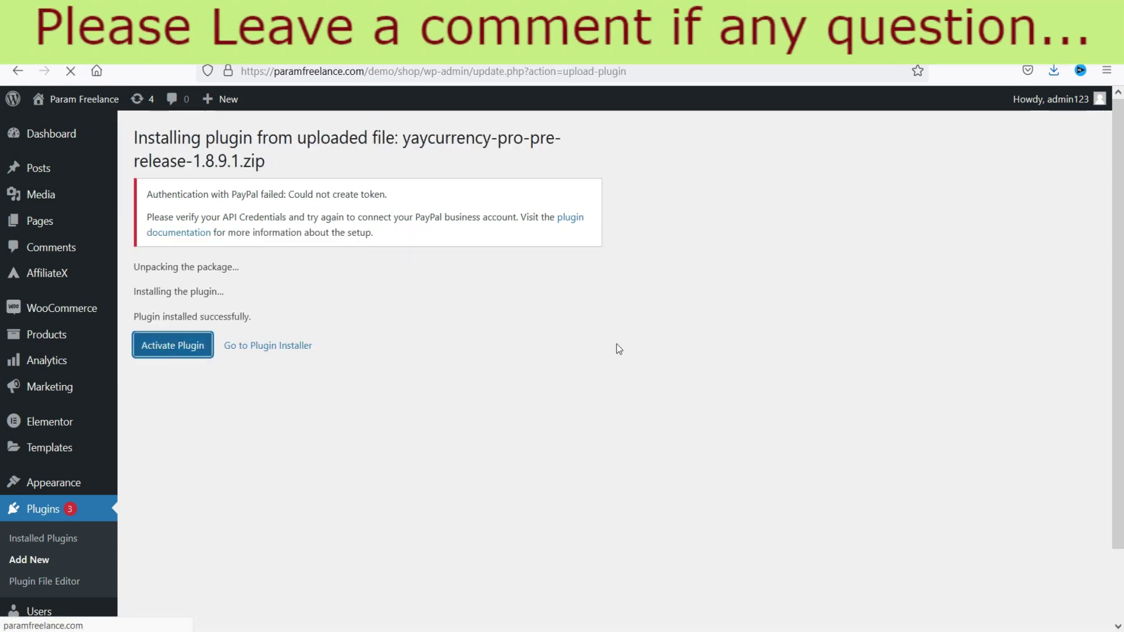
Step: Find YayCurrency Pro among the installed plugins, open the YayCurrency settings and review the currency list
{"action": "scroll", "coordinate": [542, 398], "scroll_direction": "down", "scroll_amount": 3}
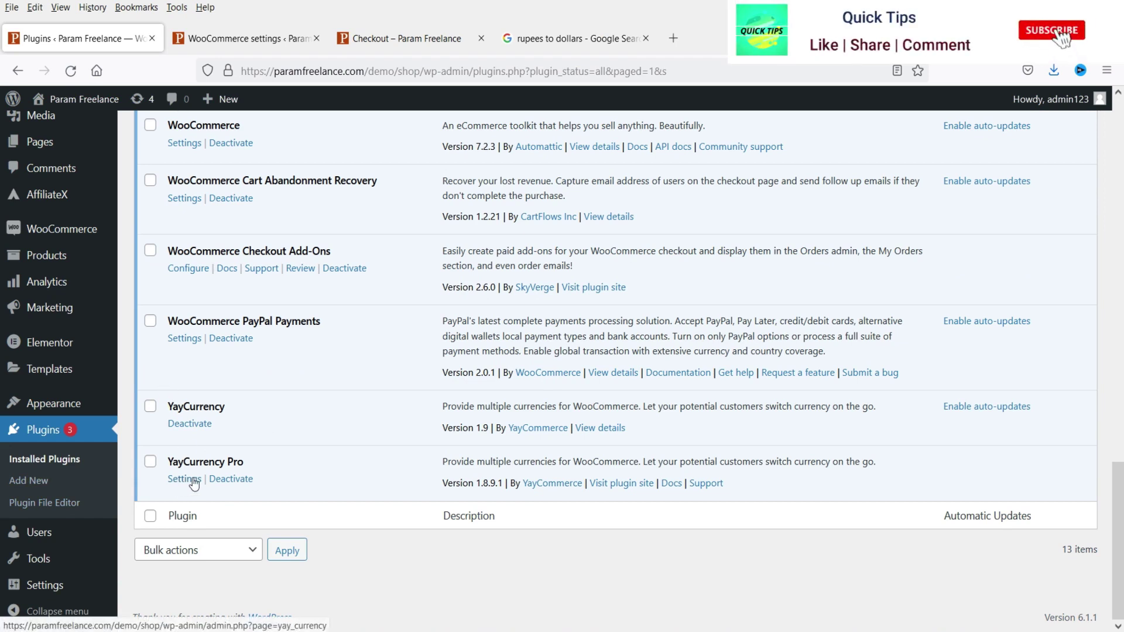
{"action": "mouse_move", "coordinate": [59, 229]}
{"action": "left_click", "coordinate": [146, 274]}
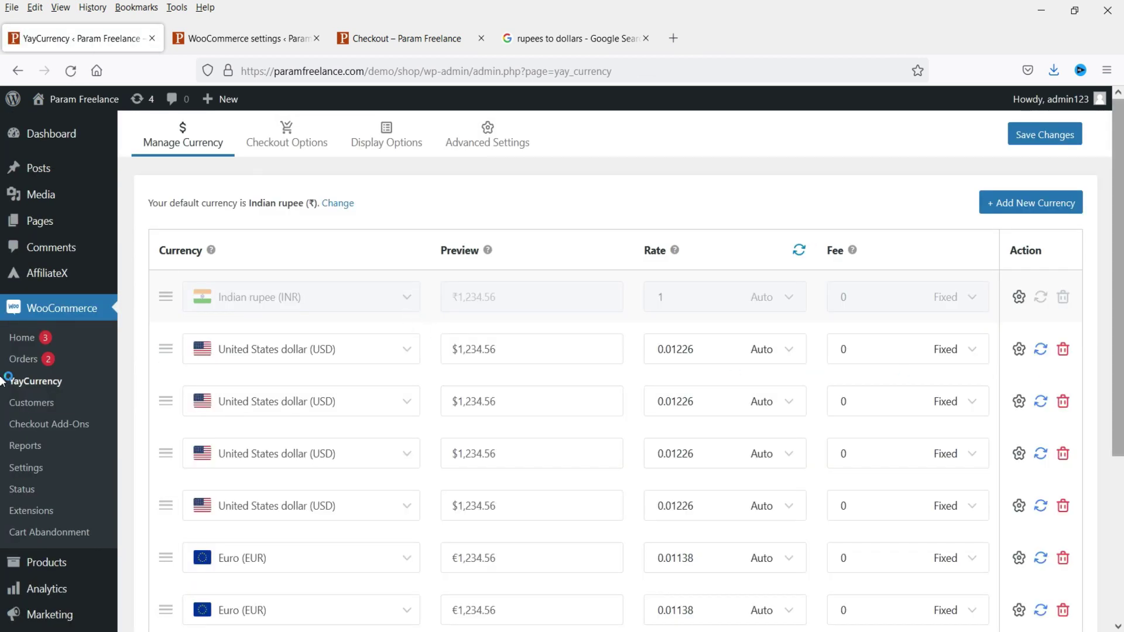
{"action": "scroll", "coordinate": [1118, 387], "scroll_direction": "down", "scroll_amount": 4}
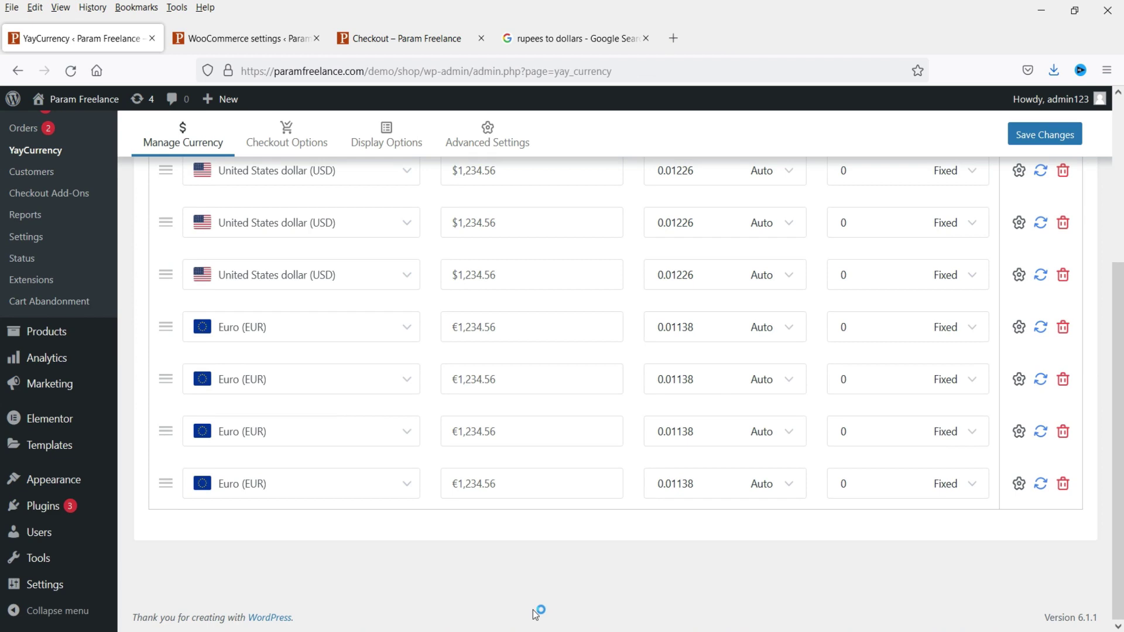
{"action": "scroll", "coordinate": [526, 613], "scroll_direction": "up", "scroll_amount": 4}
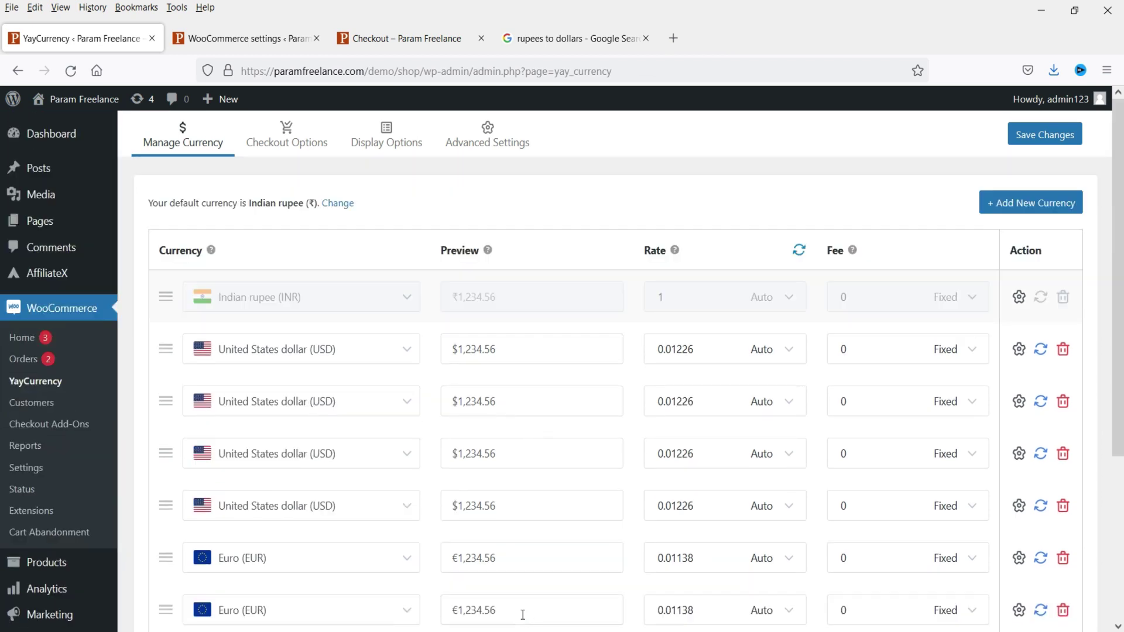
Step: Delete the duplicate USD and Euro rows, leaving one of each beside the default Indian rupee
{"action": "left_click", "coordinate": [1062, 403]}
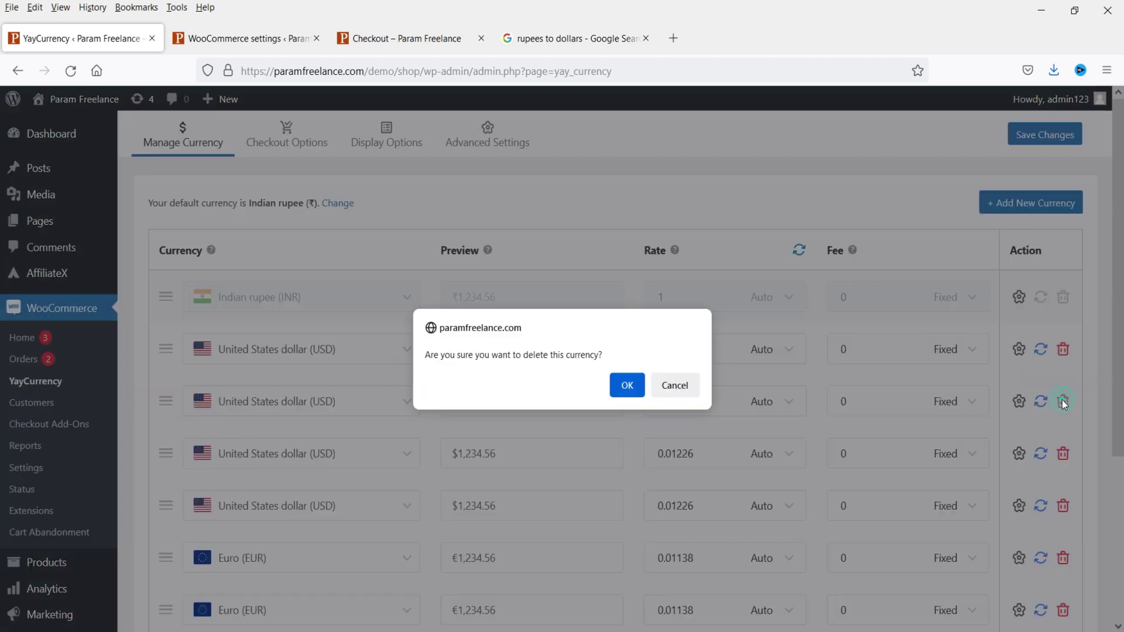
{"action": "left_click", "coordinate": [625, 384]}
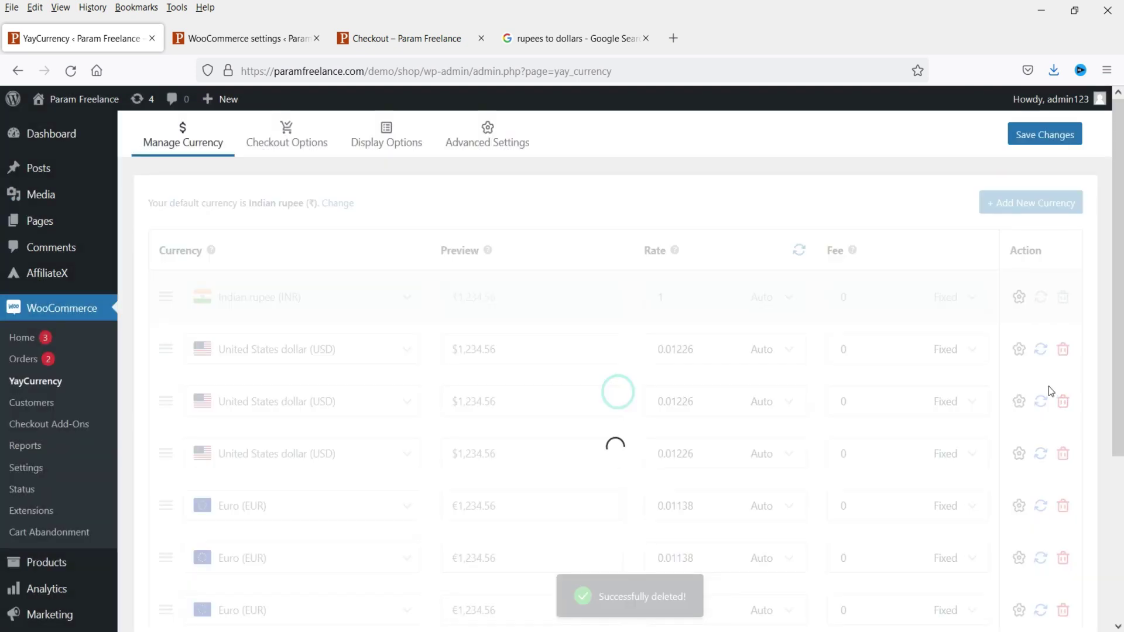
{"action": "scroll", "coordinate": [625, 401], "scroll_direction": "down", "scroll_amount": 3}
{"action": "left_click", "coordinate": [1063, 344]}
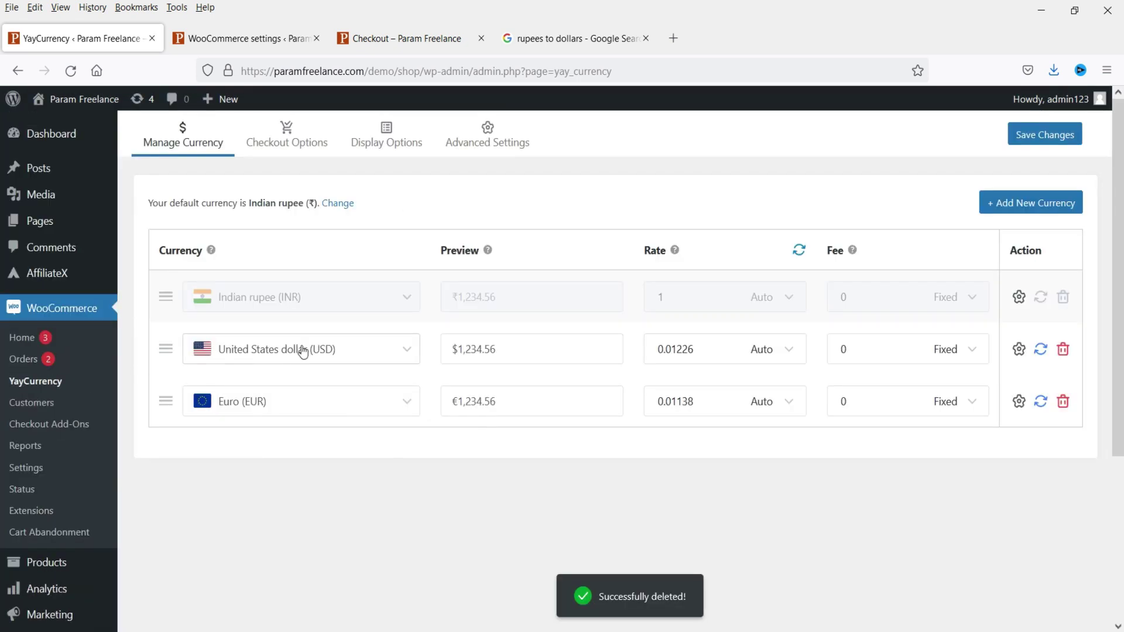
Step: Add Australian dollar (AUD) and Canadian dollar (CAD) to the currency list, refreshing the AUD exchange rate
{"action": "left_click", "coordinate": [1036, 202]}
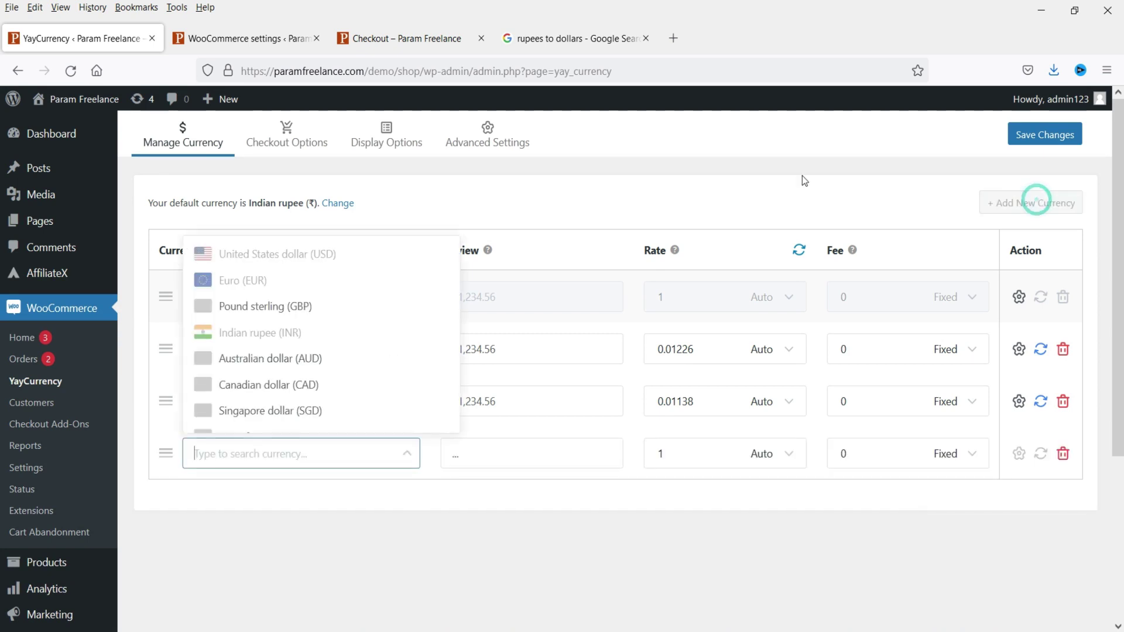
{"action": "left_click", "coordinate": [291, 359]}
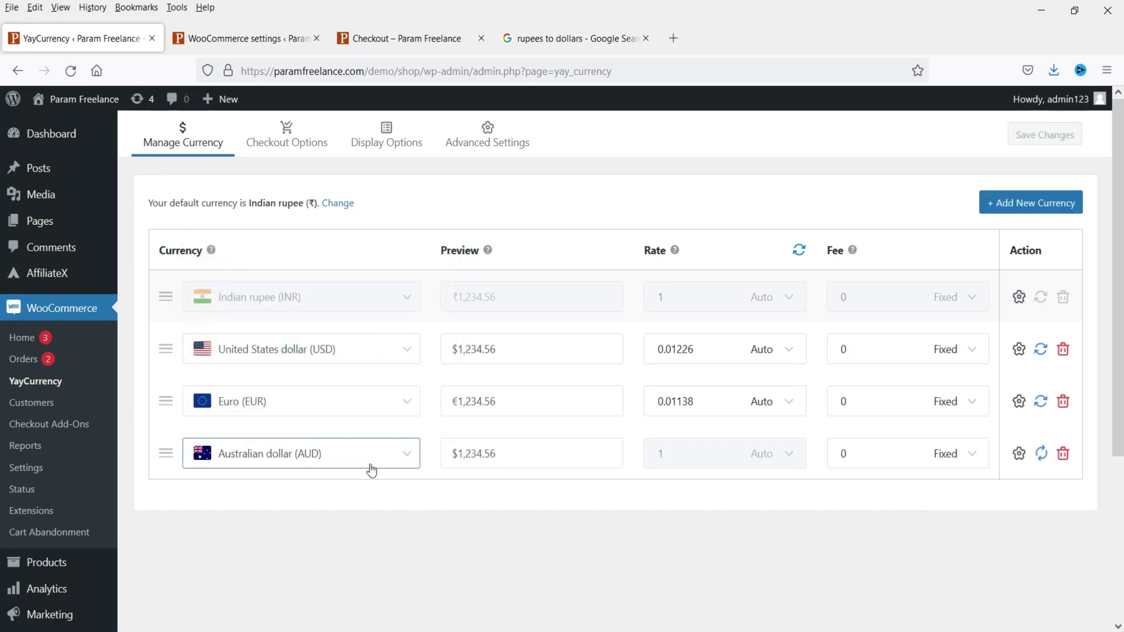
{"action": "left_click", "coordinate": [1041, 453]}
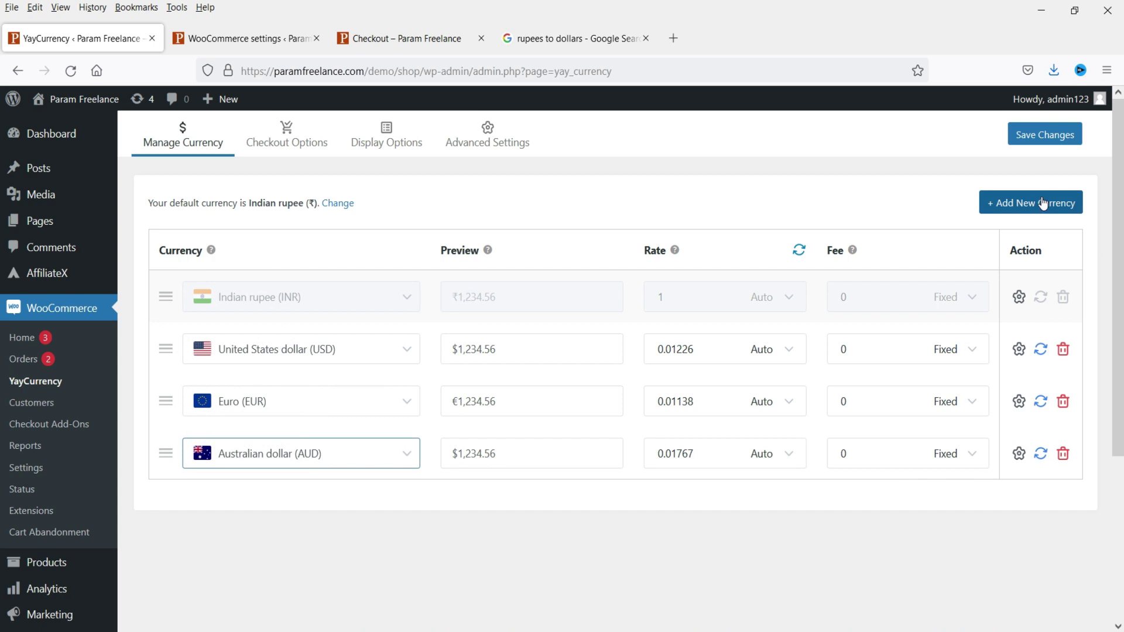
{"action": "left_click", "coordinate": [1041, 204]}
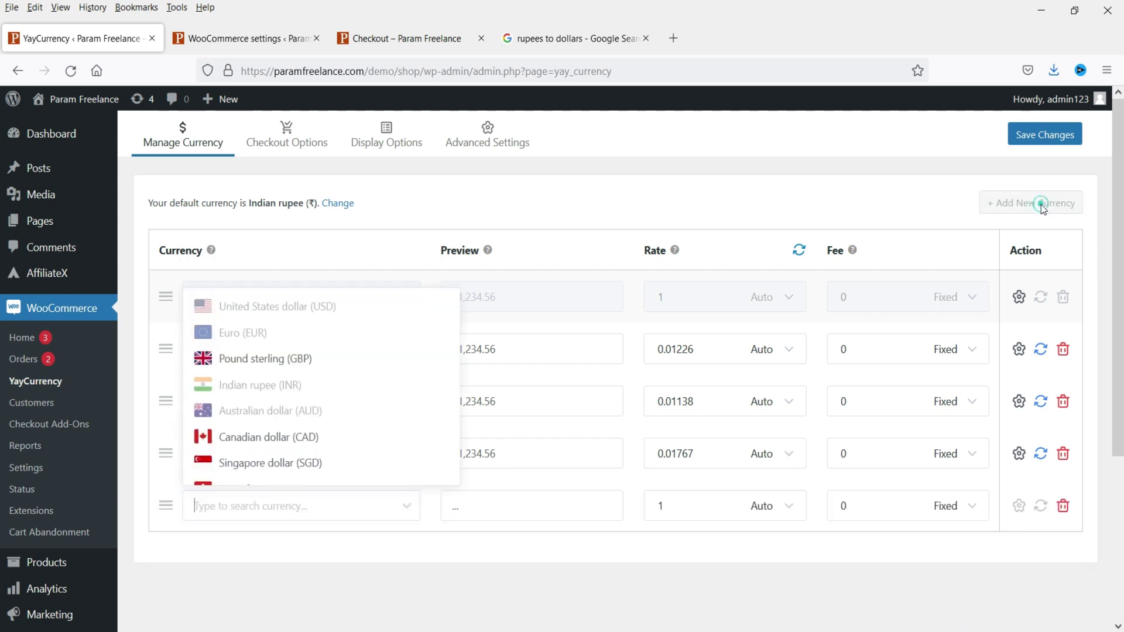
{"action": "left_click", "coordinate": [280, 437]}
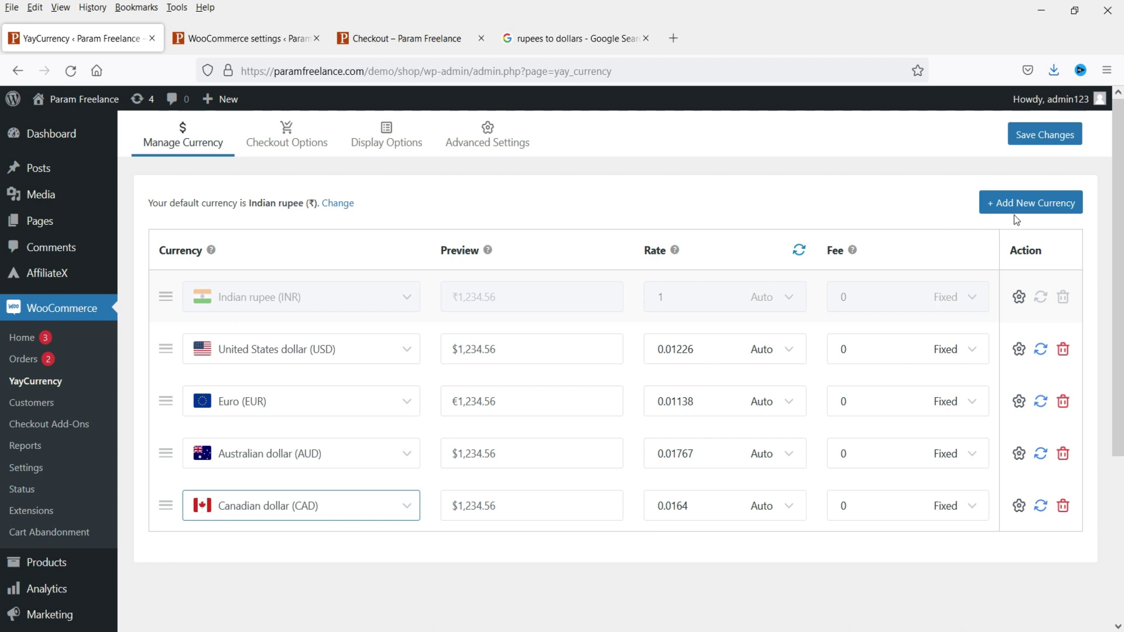
Step: Try adding Bitcoin (BTC) to the currency list with an automatic exchange rate and delete its row again
{"action": "left_click", "coordinate": [1033, 202]}
{"action": "scroll", "coordinate": [326, 459], "scroll_direction": "down", "scroll_amount": 5}
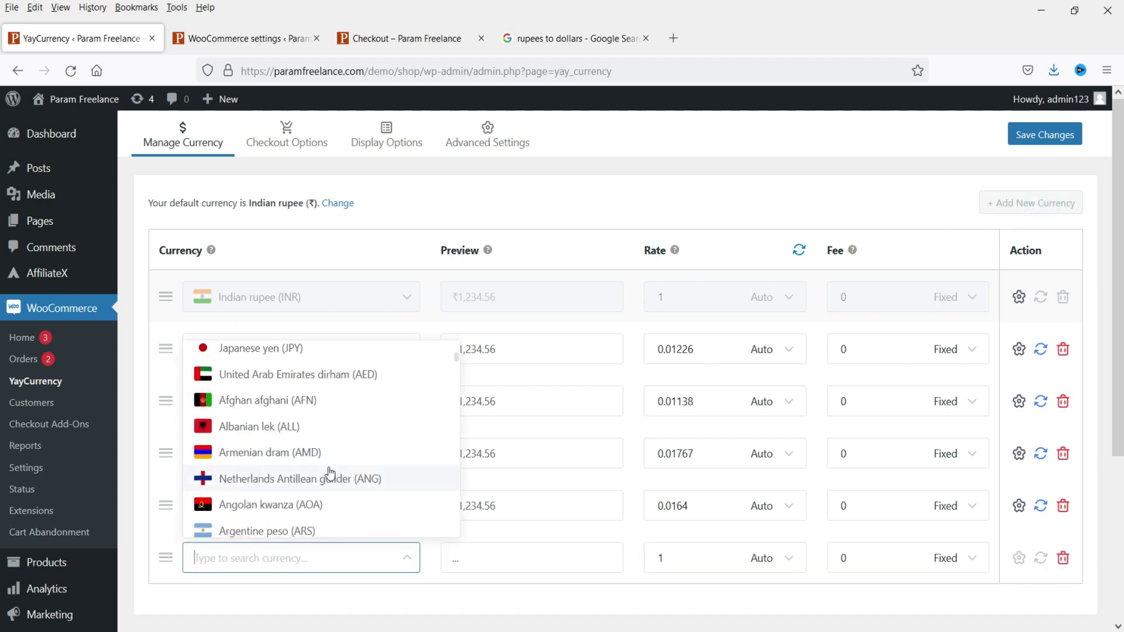
{"action": "scroll", "coordinate": [331, 473], "scroll_direction": "down", "scroll_amount": 4}
{"action": "scroll", "coordinate": [327, 468], "scroll_direction": "down", "scroll_amount": 7}
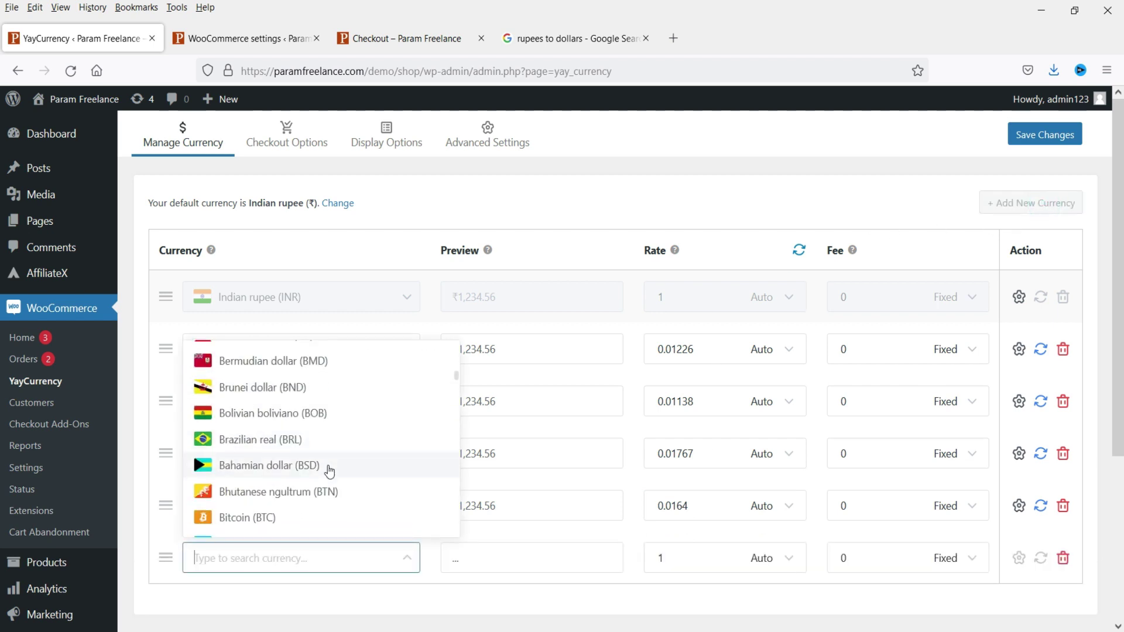
{"action": "left_click", "coordinate": [263, 357]}
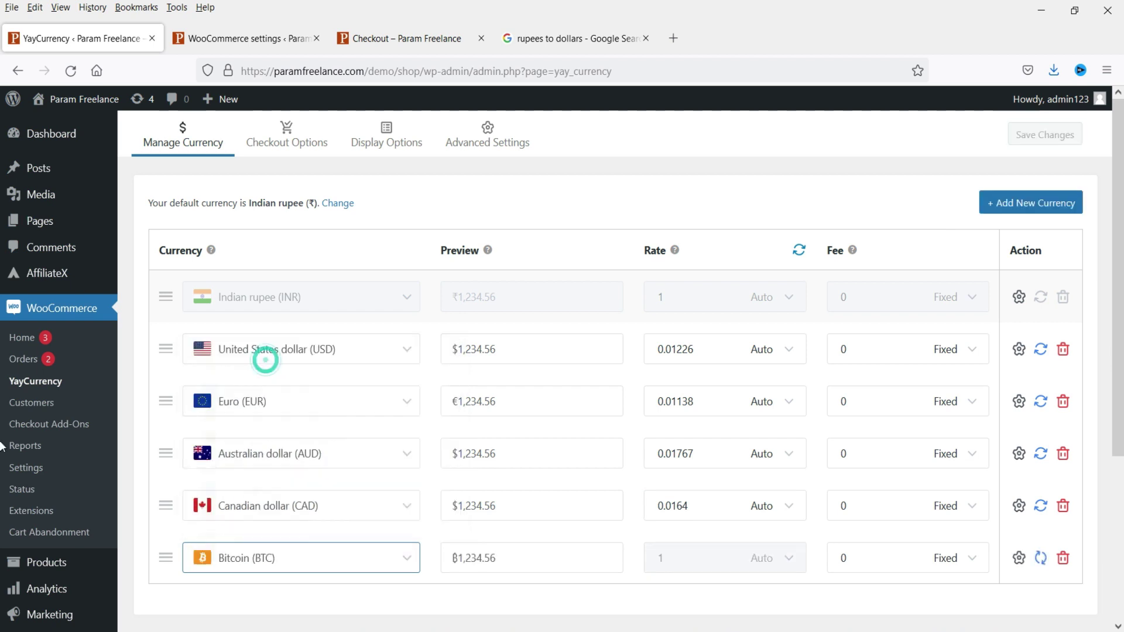
{"action": "scroll", "coordinate": [743, 508], "scroll_direction": "down", "scroll_amount": 3}
{"action": "mouse_move", "coordinate": [709, 389]}
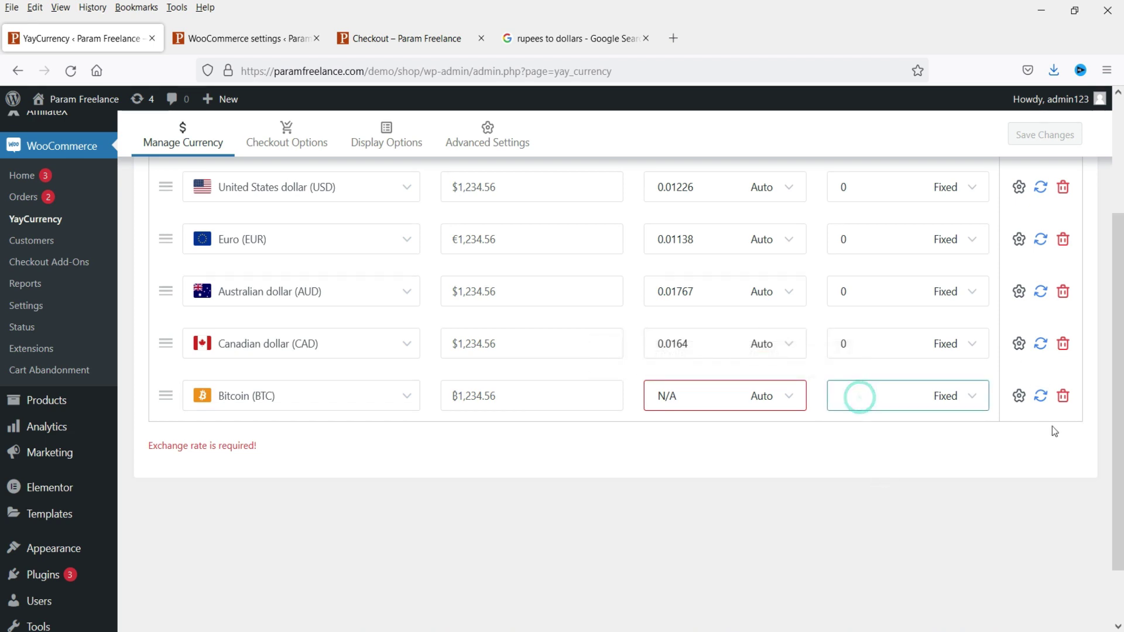
{"action": "left_click", "coordinate": [1063, 396]}
{"action": "left_click", "coordinate": [627, 385]}
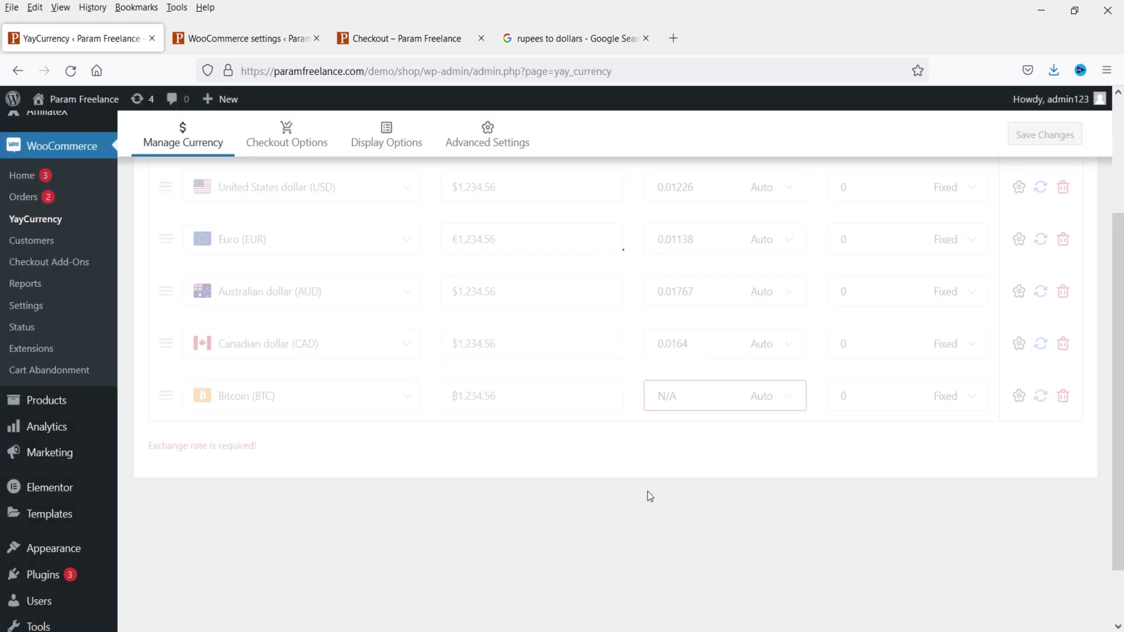
Step: Add Japanese yen (JPY) and United Arab Emirates dirham (AED) to the currency list
{"action": "scroll", "coordinate": [1103, 227], "scroll_direction": "up", "scroll_amount": 3}
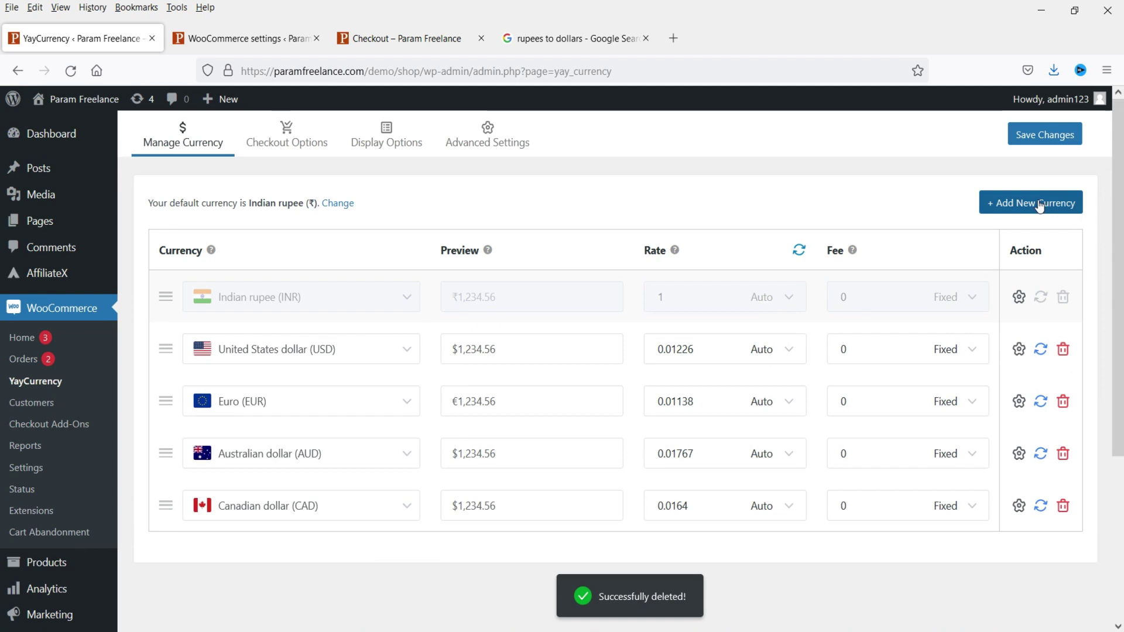
{"action": "left_click", "coordinate": [1030, 202]}
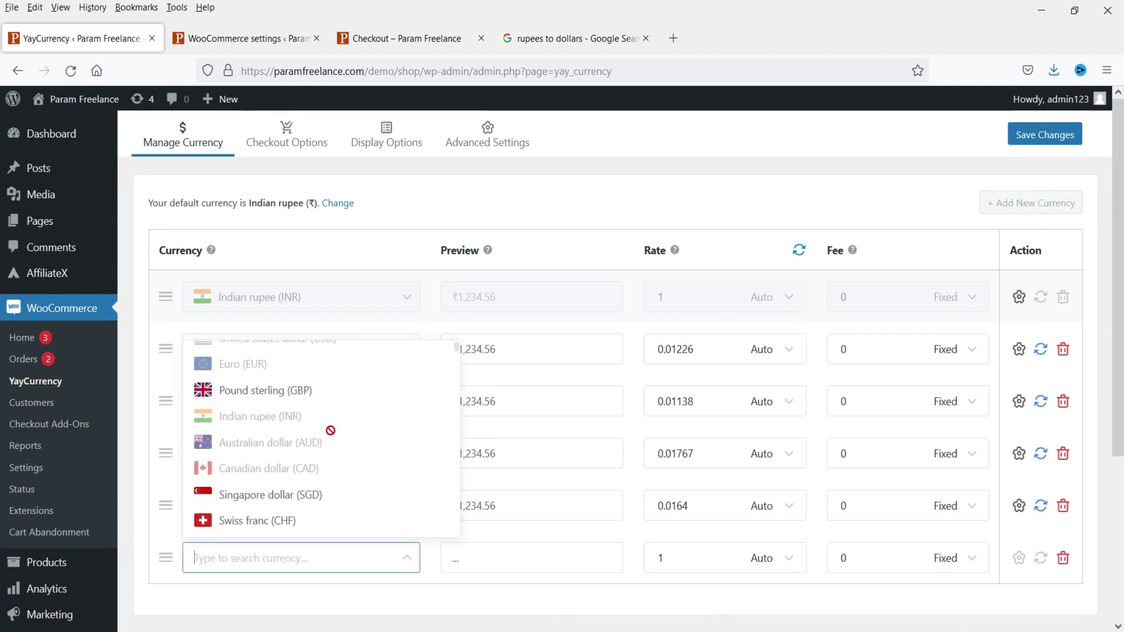
{"action": "scroll", "coordinate": [331, 430], "scroll_direction": "down", "scroll_amount": 3}
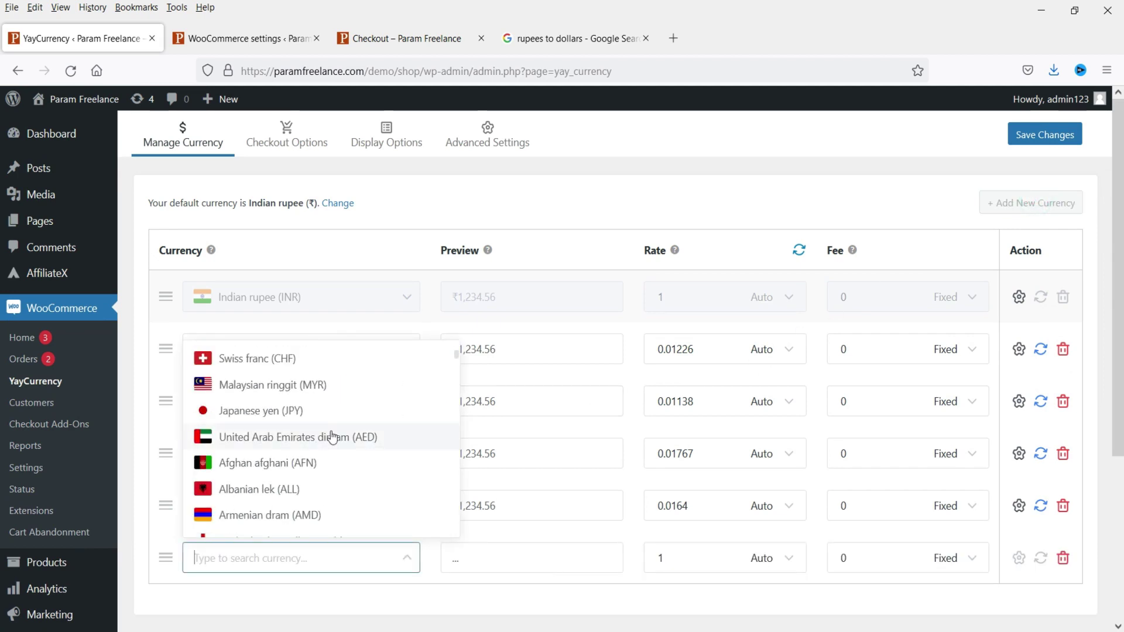
{"action": "left_click", "coordinate": [292, 412]}
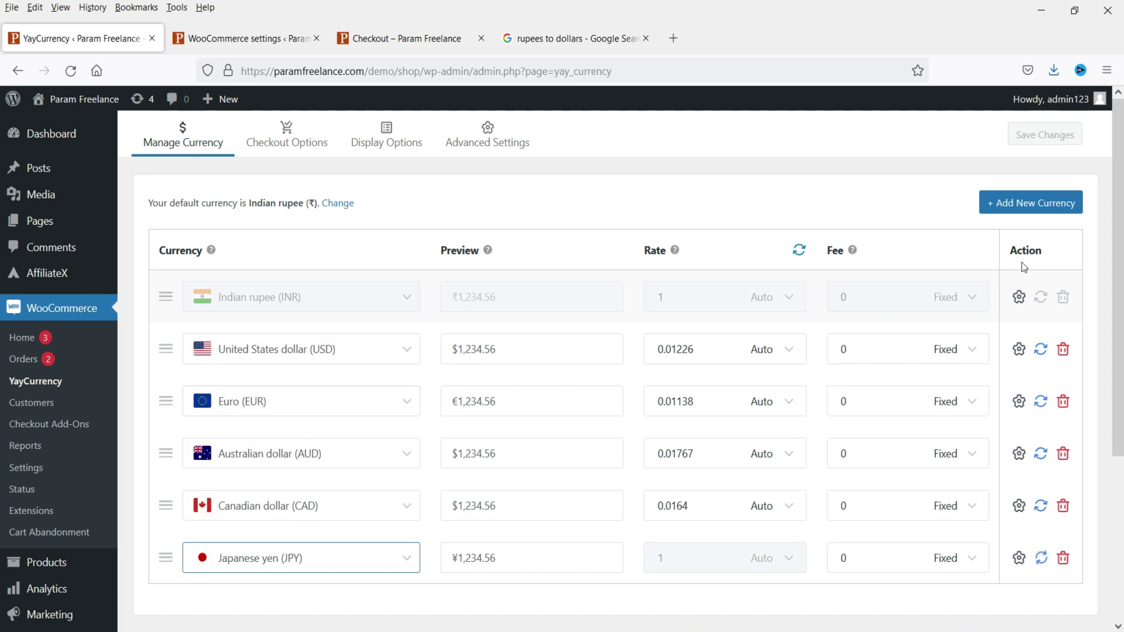
{"action": "left_click", "coordinate": [1030, 202]}
{"action": "scroll", "coordinate": [367, 472], "scroll_direction": "down", "scroll_amount": 3}
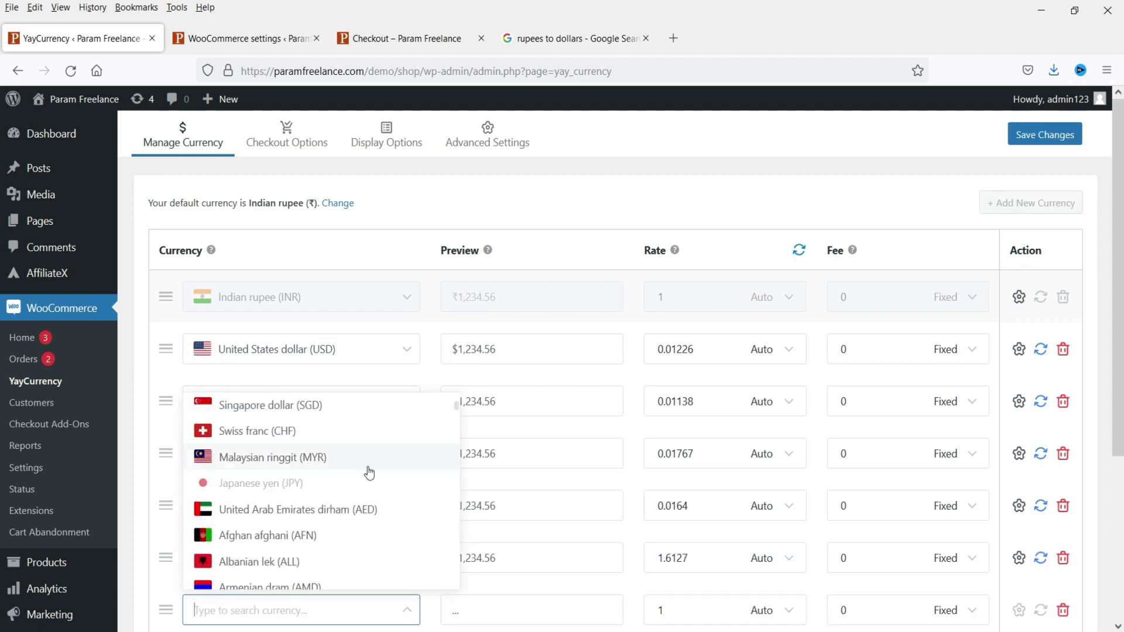
{"action": "left_click", "coordinate": [326, 518]}
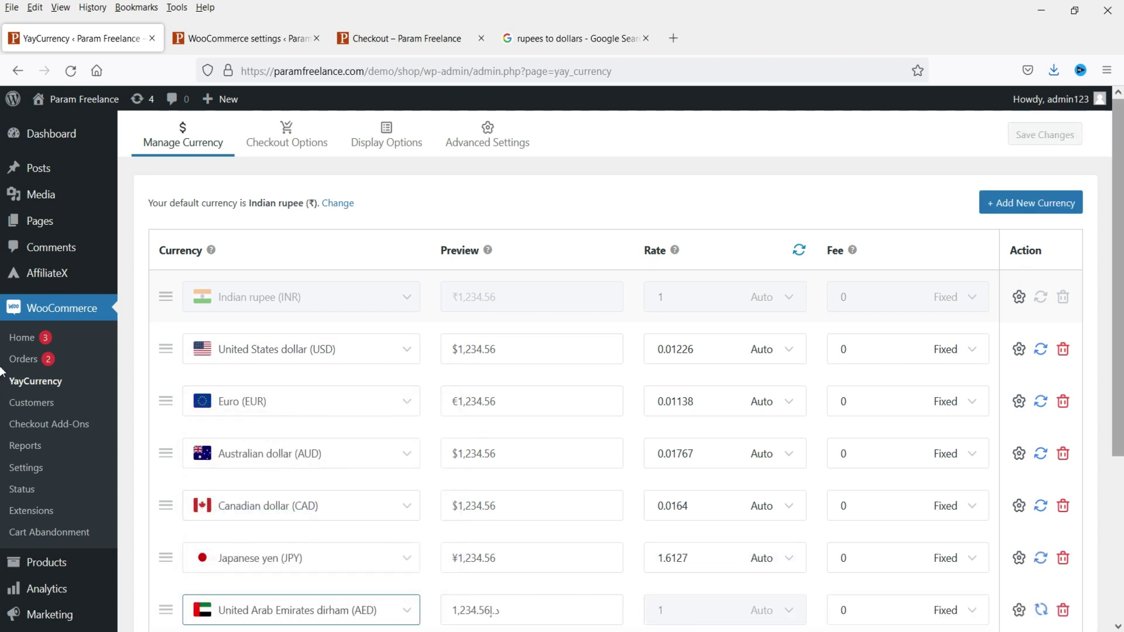
{"action": "scroll", "coordinate": [420, 279], "scroll_direction": "down", "scroll_amount": 3}
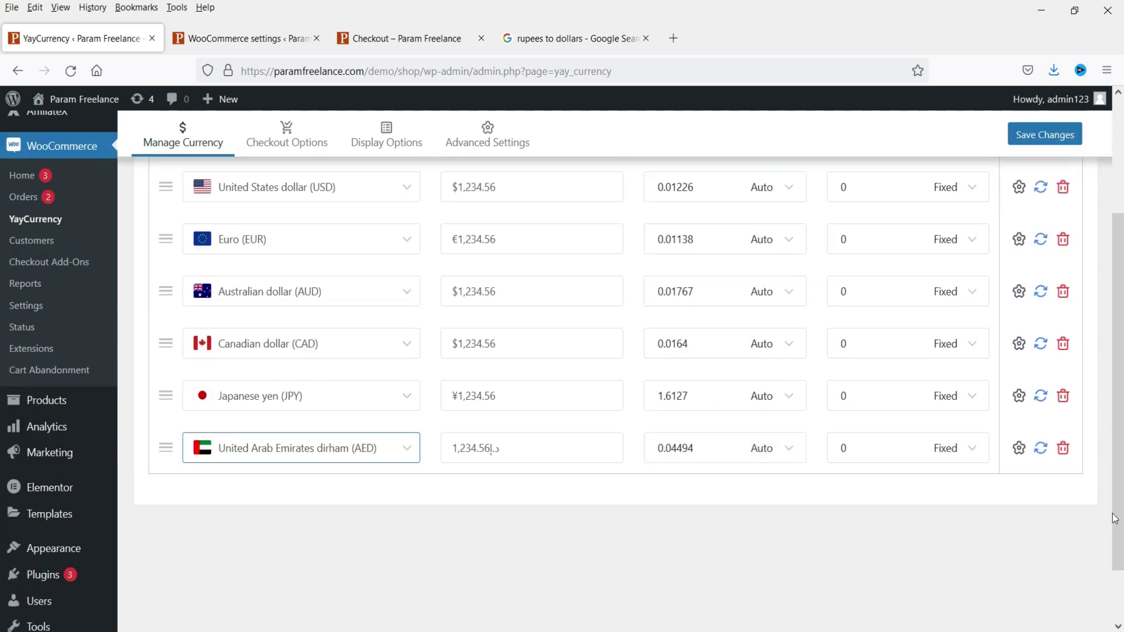
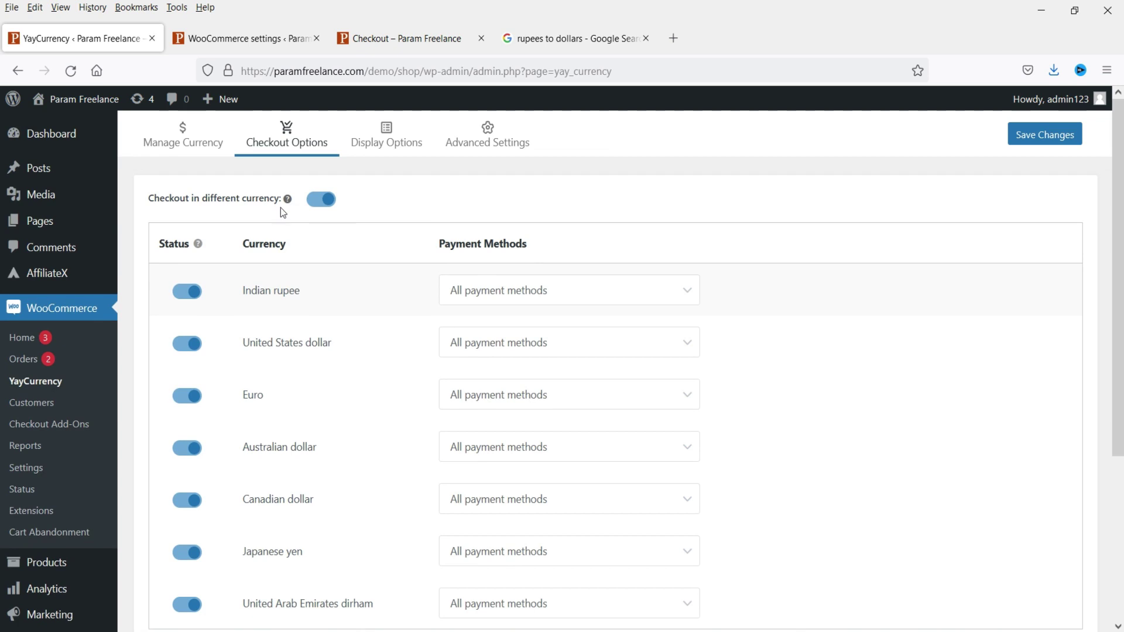
Step: Review the checkout options for each currency and the switcher's display options
{"action": "mouse_move", "coordinate": [288, 201]}
{"action": "left_click", "coordinate": [387, 143]}
{"action": "scroll", "coordinate": [448, 387], "scroll_direction": "down", "scroll_amount": 4}
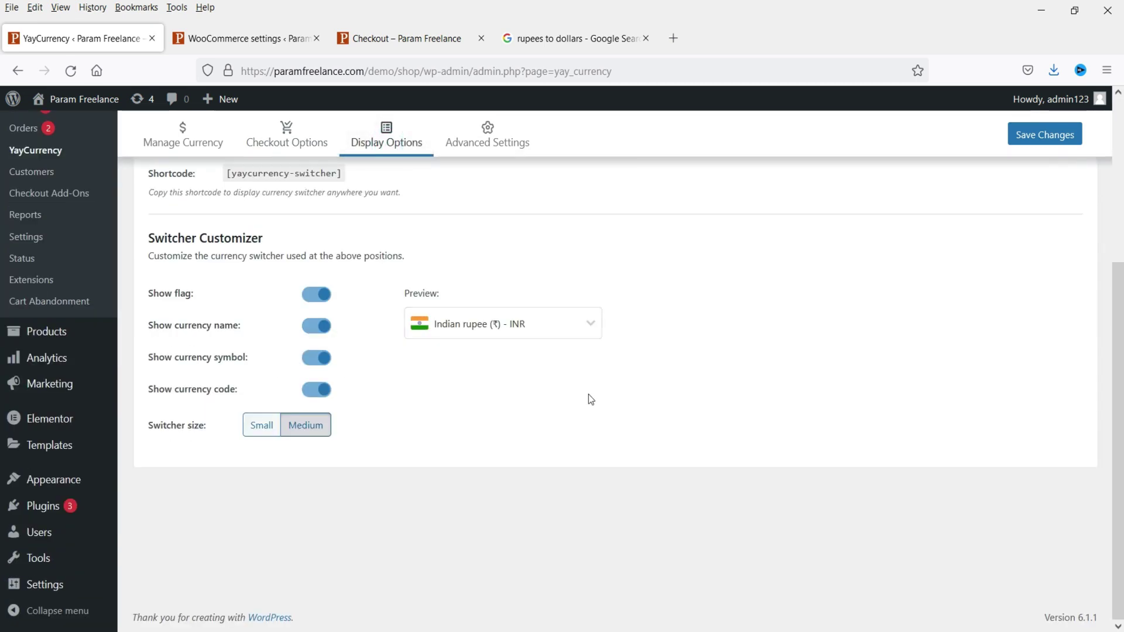
{"action": "scroll", "coordinate": [585, 395], "scroll_direction": "up", "scroll_amount": 4}
Step: Enable fixed product price for each currency, automatic exchange rate updates and auto-selection of currency by countries in the advanced settings
{"action": "left_click", "coordinate": [499, 143]}
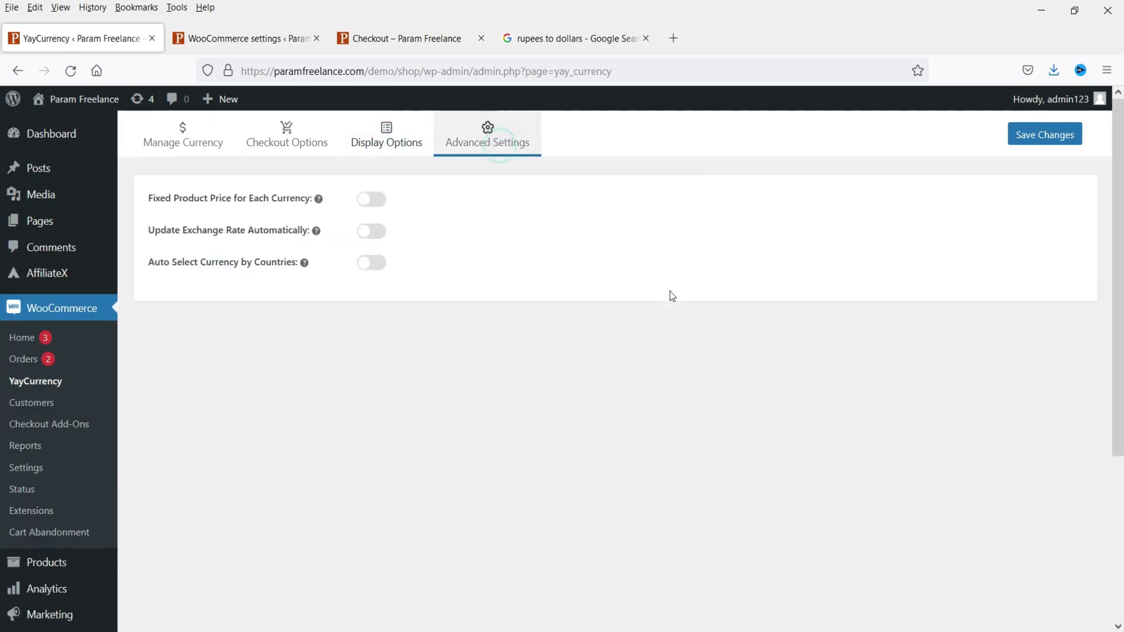
{"action": "left_click", "coordinate": [372, 202]}
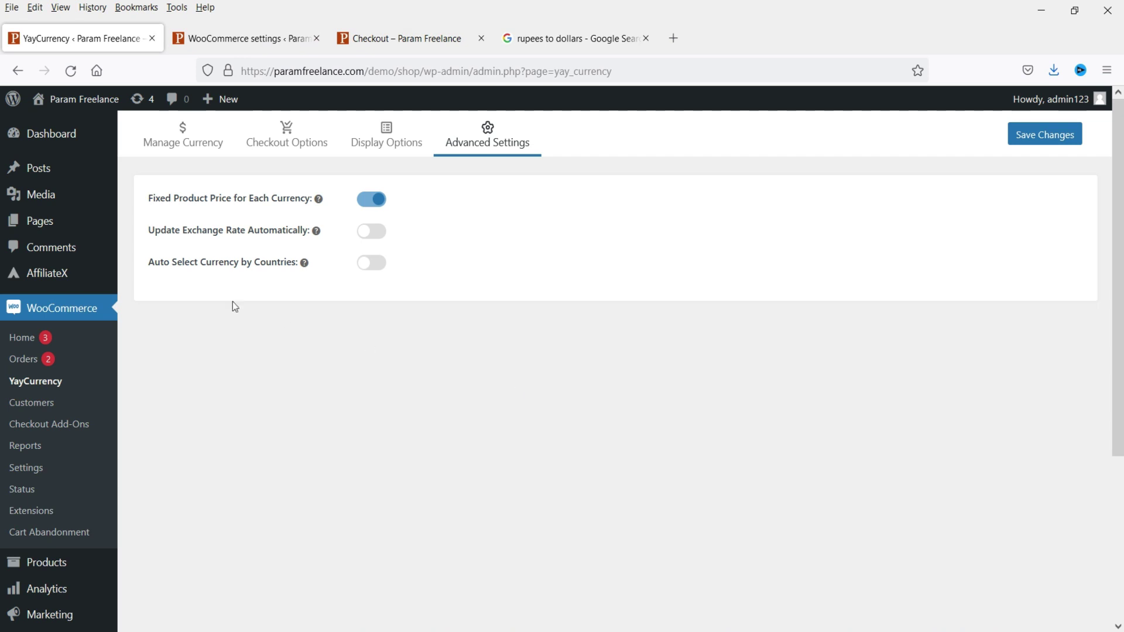
{"action": "mouse_move", "coordinate": [316, 231]}
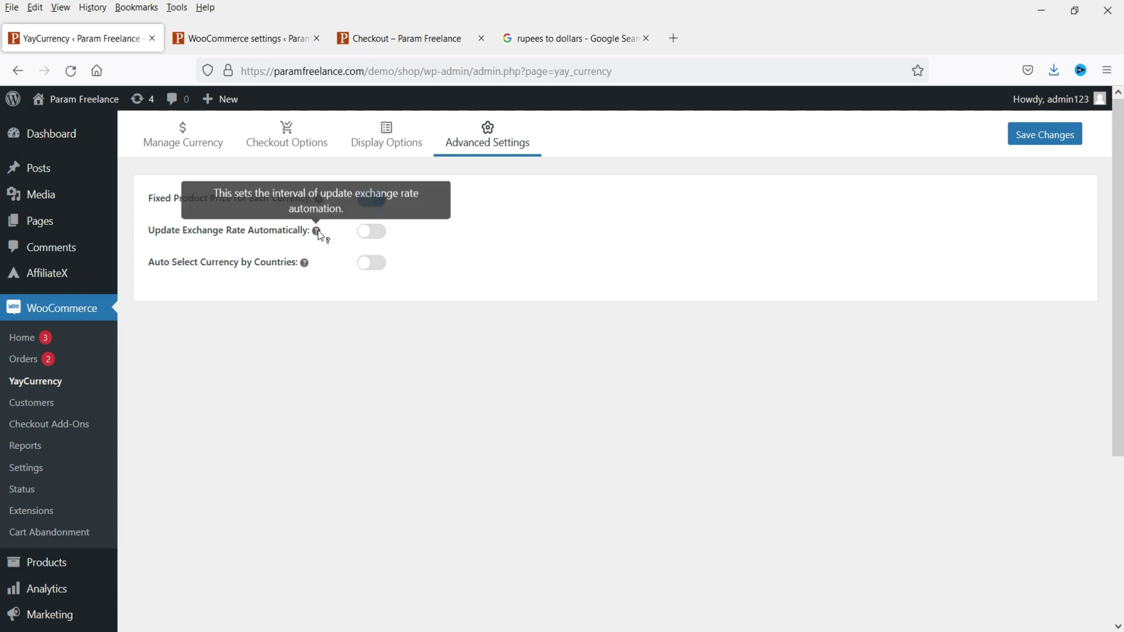
{"action": "left_click", "coordinate": [376, 237]}
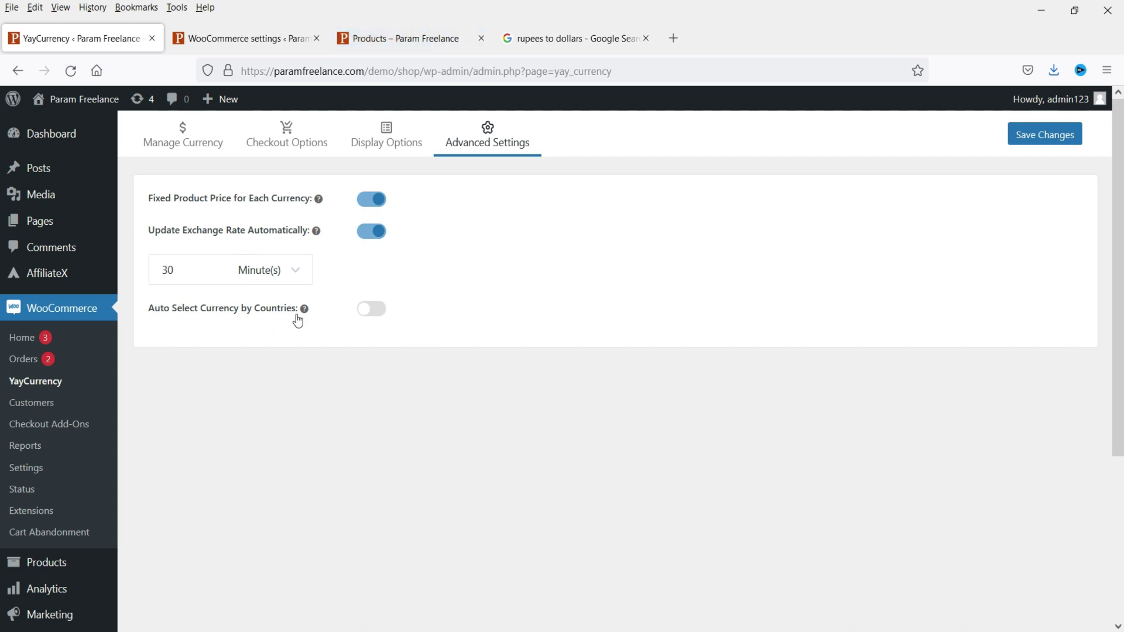
{"action": "mouse_move", "coordinate": [303, 314]}
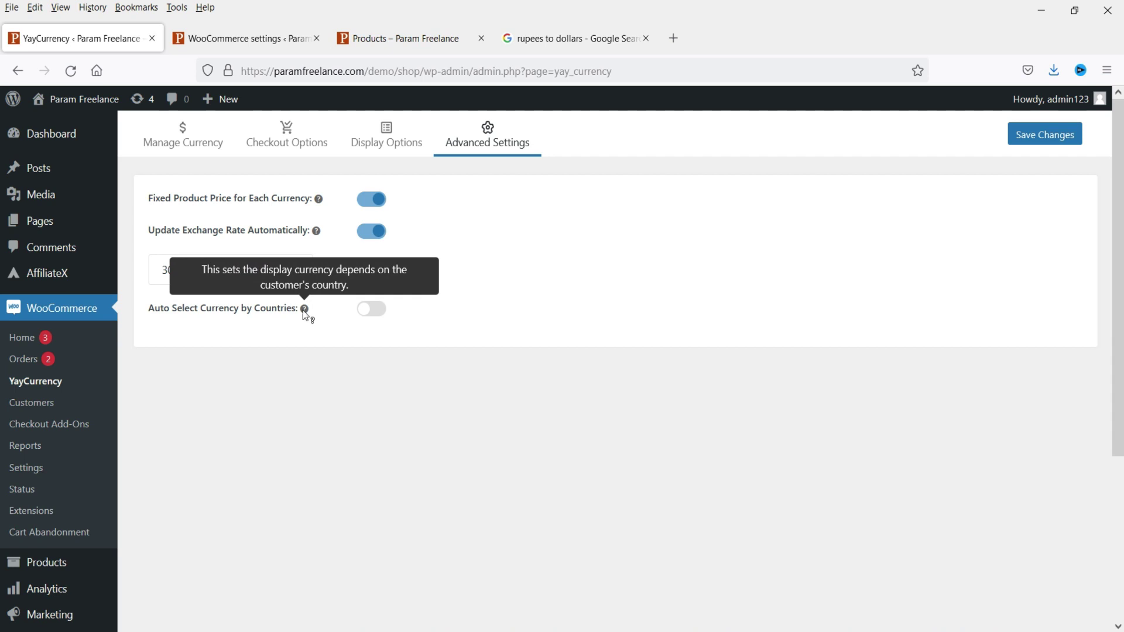
{"action": "left_click", "coordinate": [361, 309]}
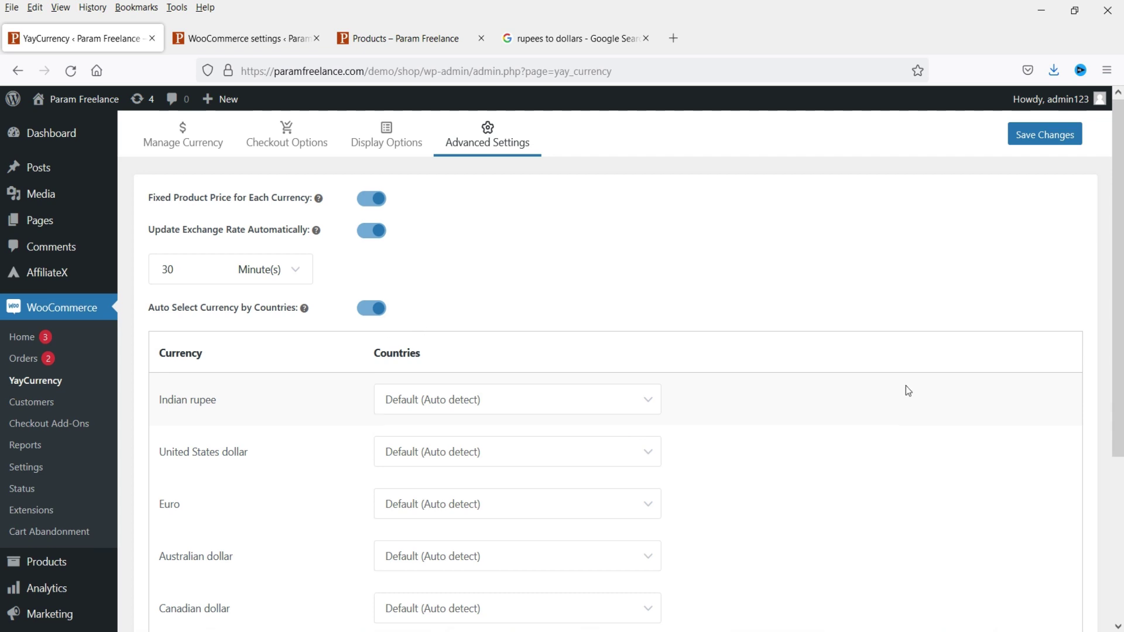
Step: Assign United States (US) to the United States dollar and United Kingdom (UK) to the Euro in the country mapping
{"action": "scroll", "coordinate": [909, 391], "scroll_direction": "down", "scroll_amount": 3}
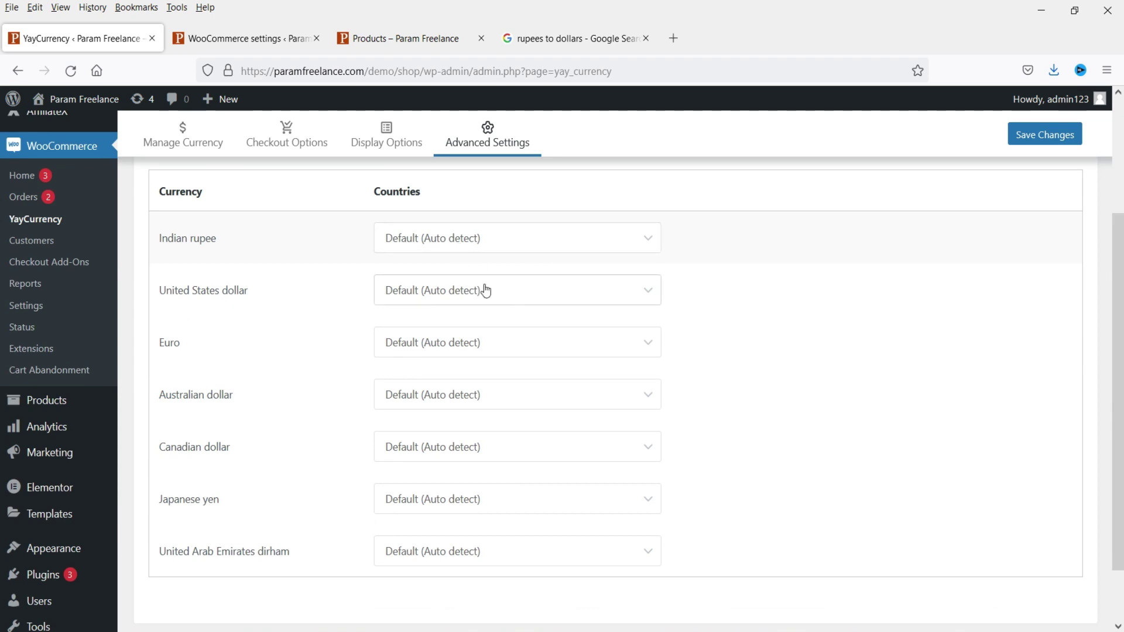
{"action": "left_click", "coordinate": [534, 295]}
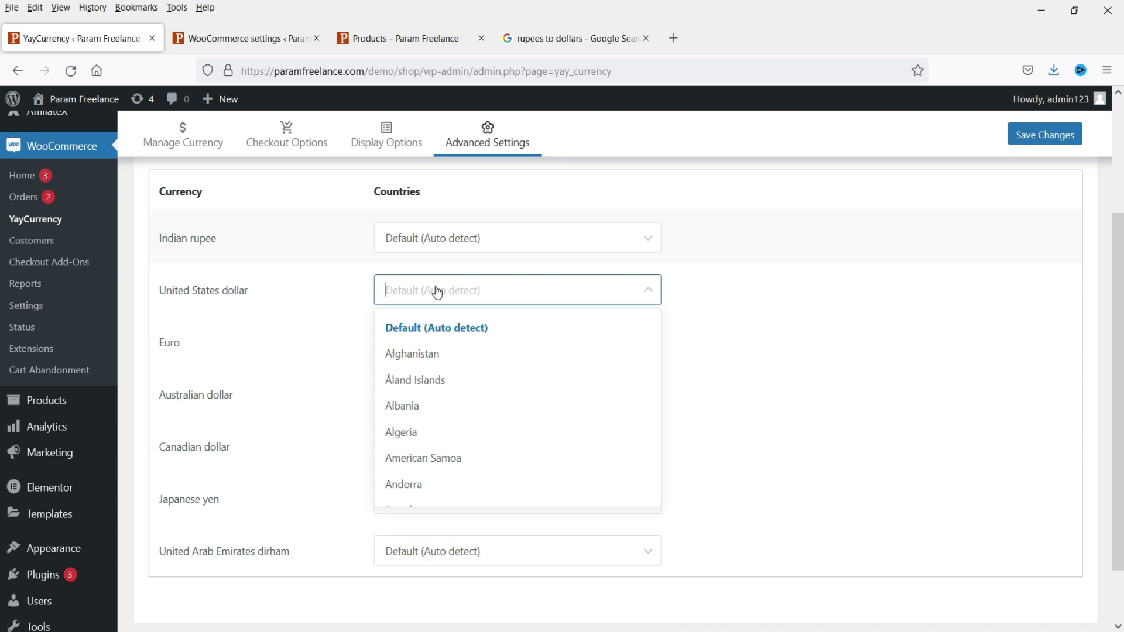
{"action": "type", "text": "united"}
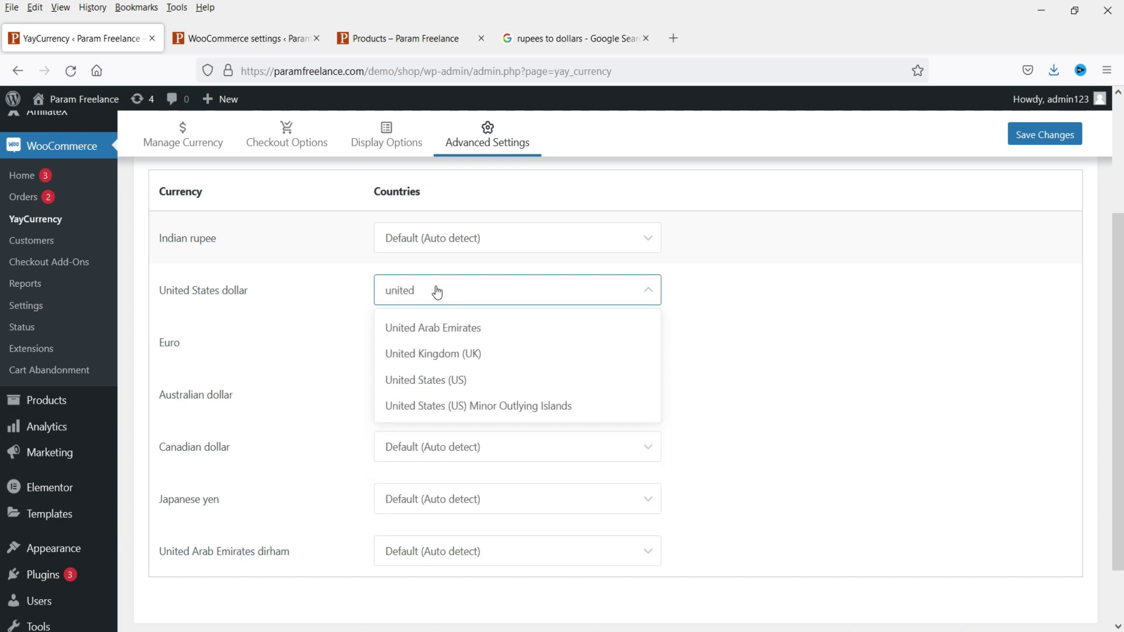
{"action": "left_click", "coordinate": [502, 379]}
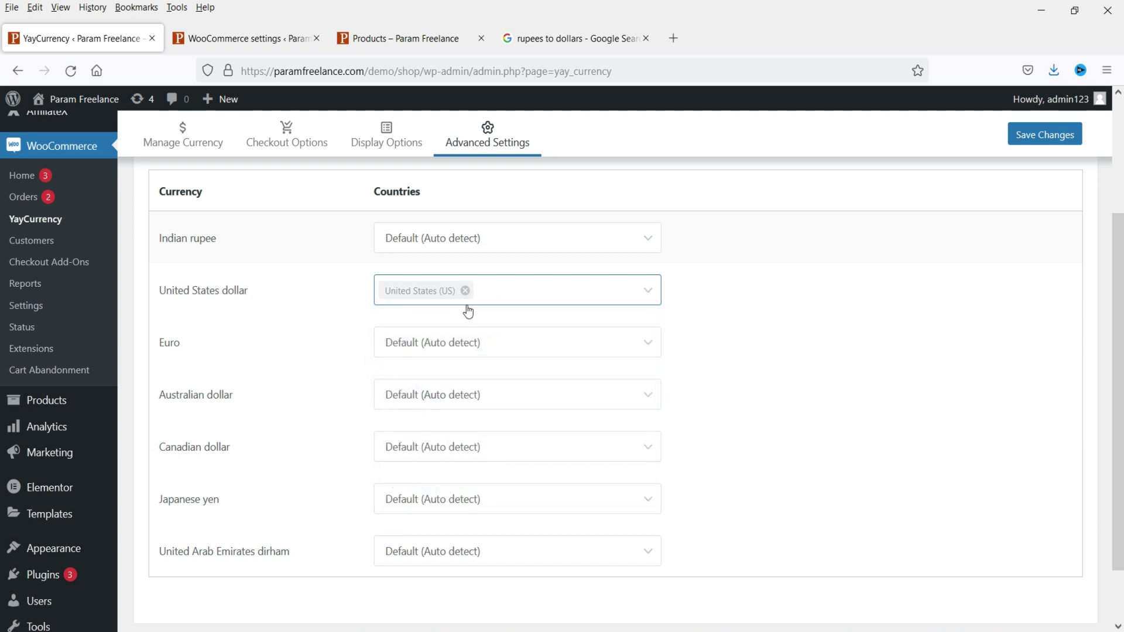
{"action": "left_click", "coordinate": [487, 345]}
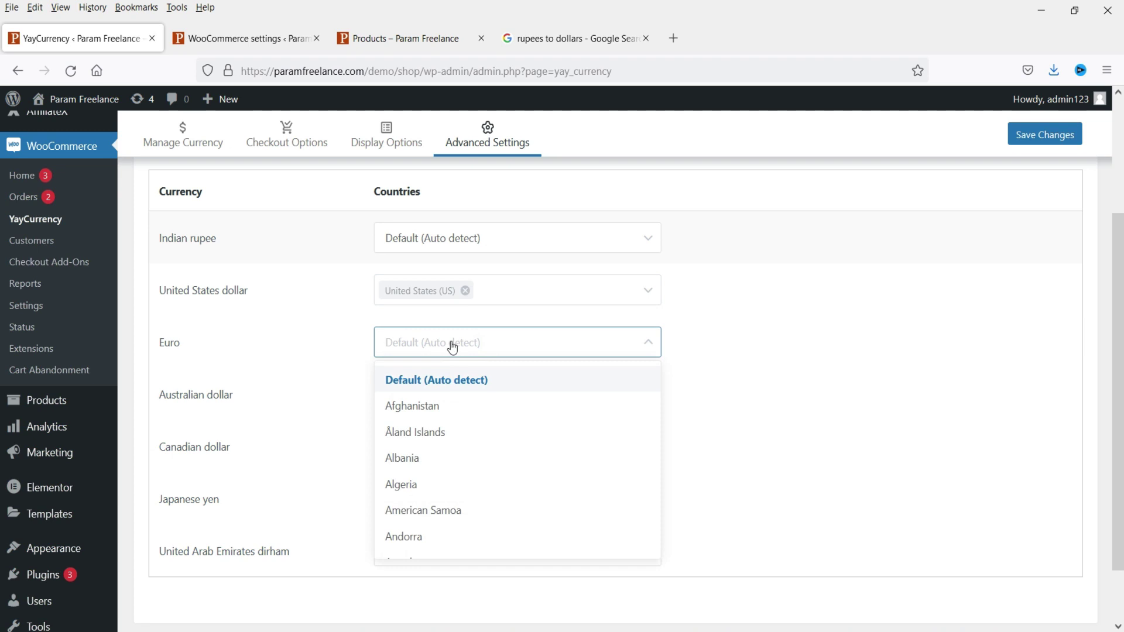
{"action": "type", "text": "uni"}
{"action": "left_click", "coordinate": [426, 534]}
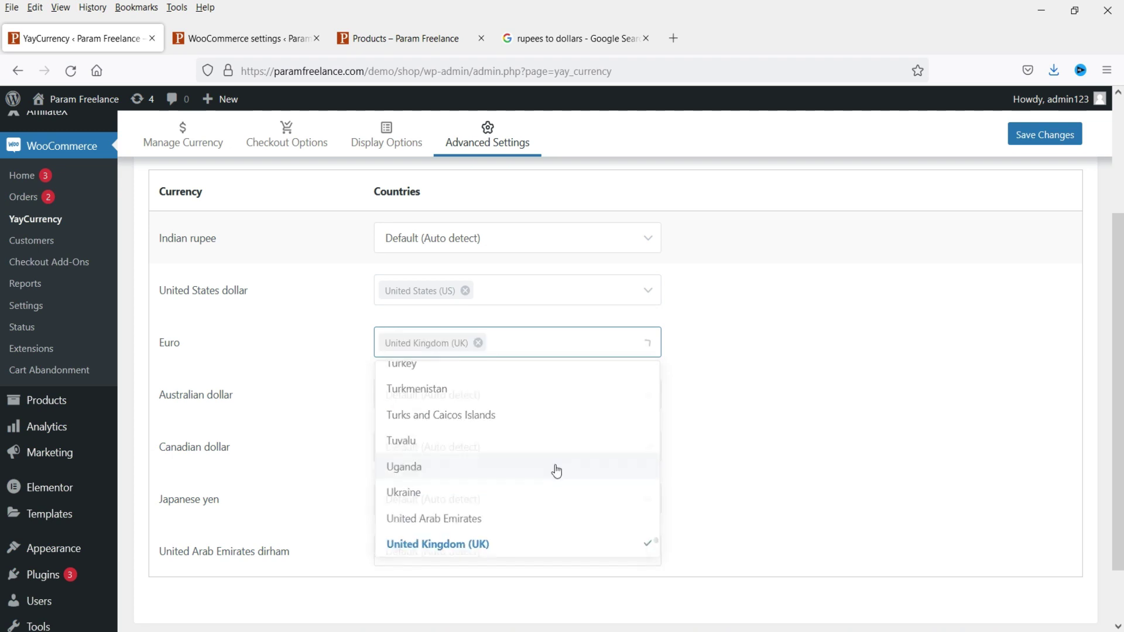
{"action": "left_click", "coordinate": [555, 467]}
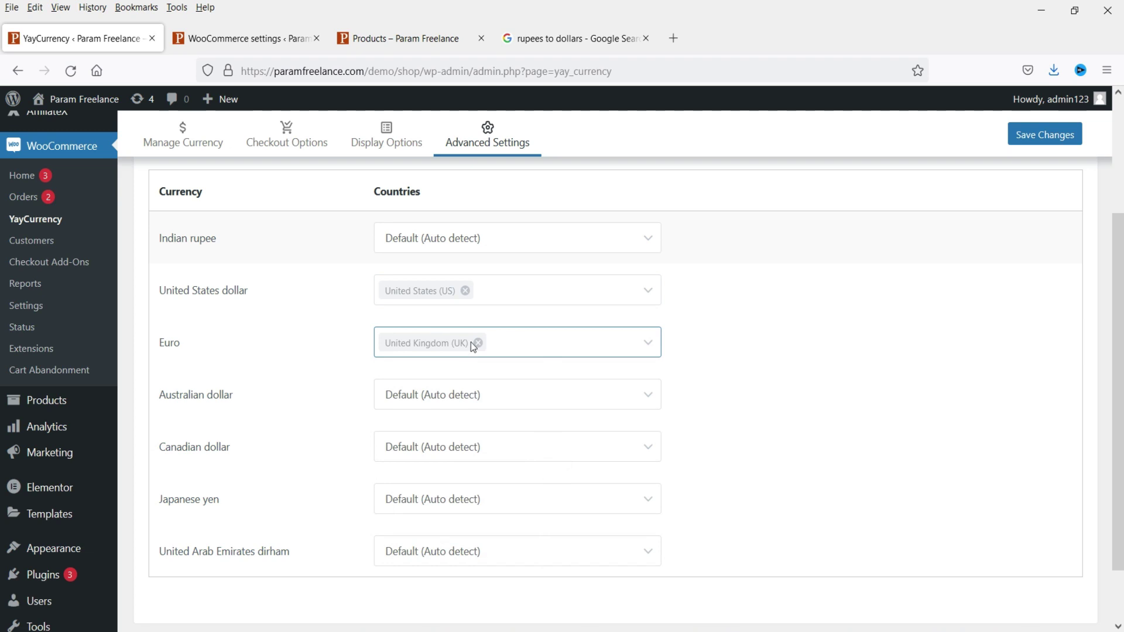
{"action": "left_click", "coordinate": [181, 343]}
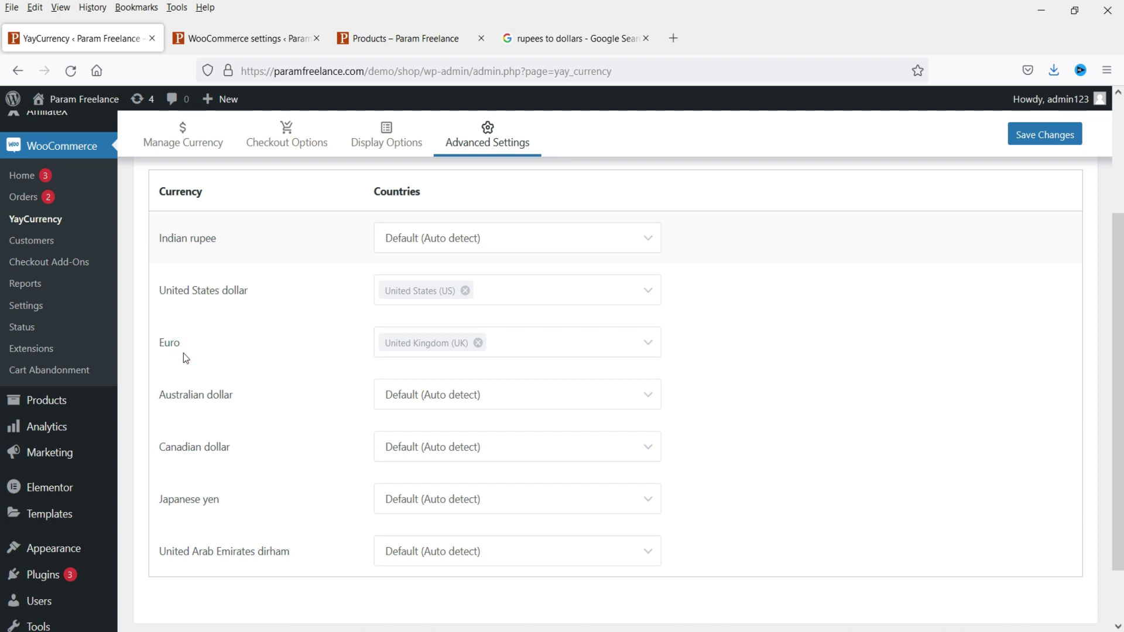
Step: Assign Australia to the Australian dollar in the country mapping and save the YayCurrency settings
{"action": "left_click", "coordinate": [490, 394]}
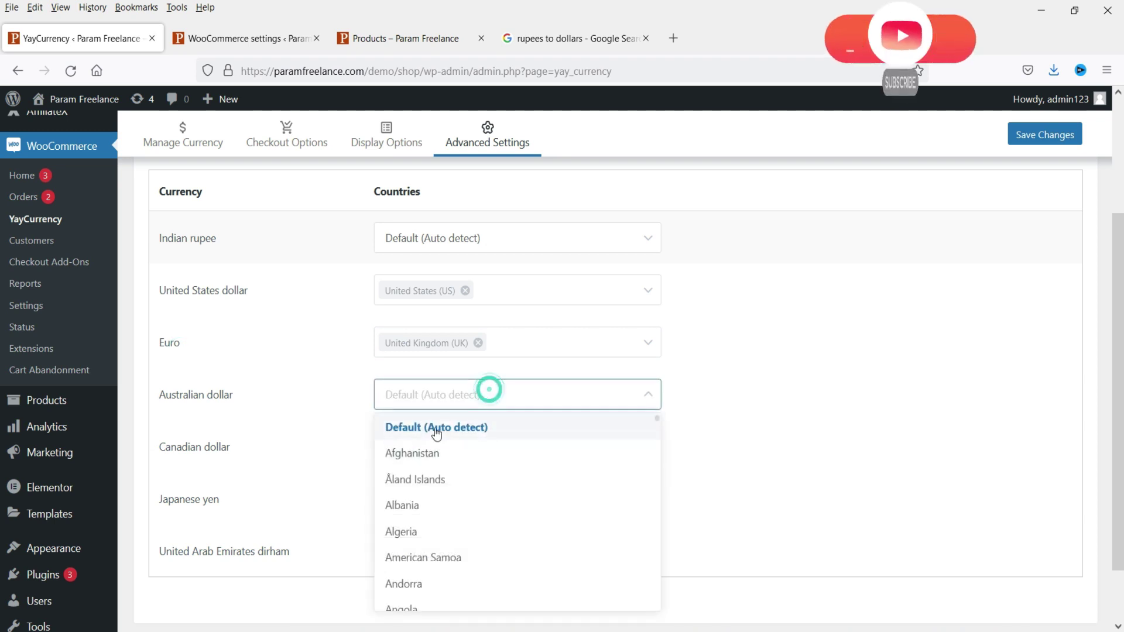
{"action": "type", "text": "austr"}
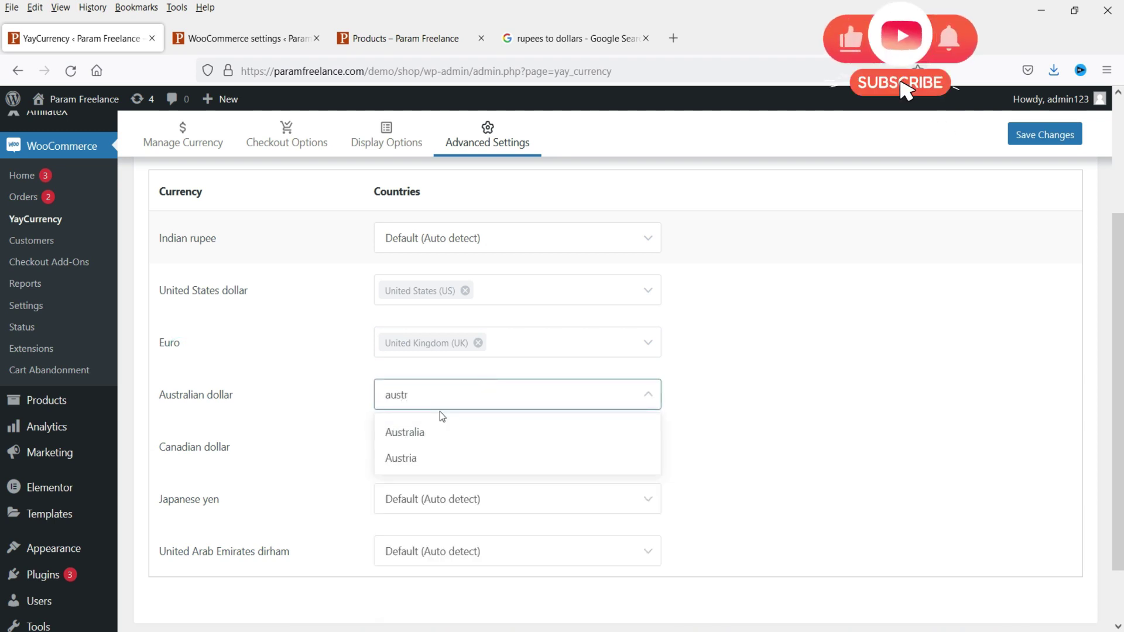
{"action": "left_click", "coordinate": [411, 432]}
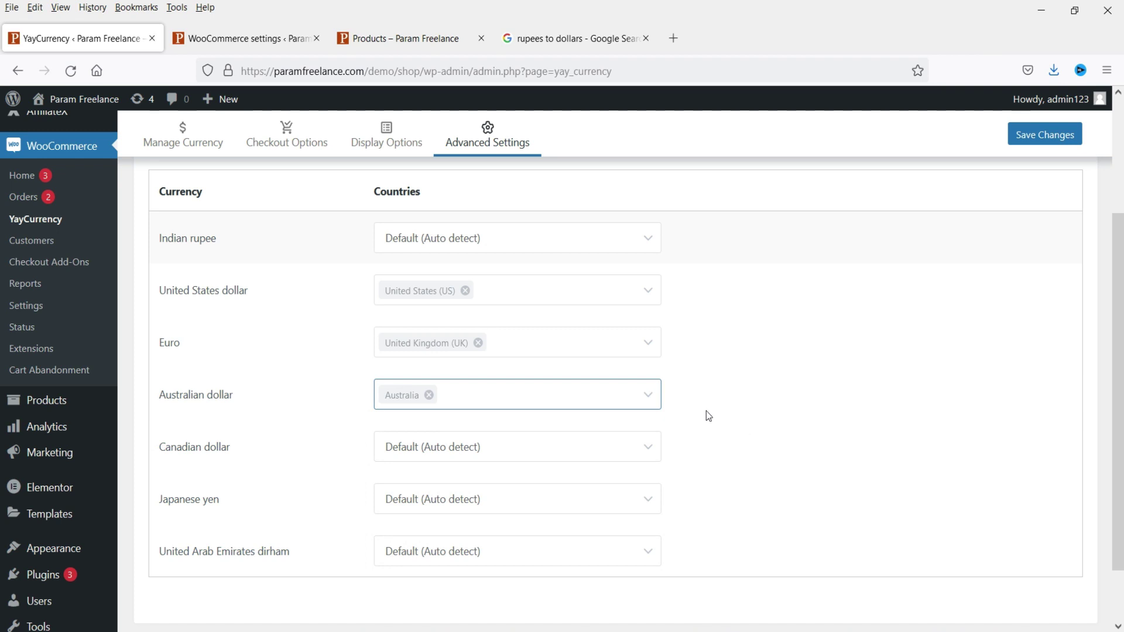
{"action": "scroll", "coordinate": [1059, 272], "scroll_direction": "up", "scroll_amount": 3}
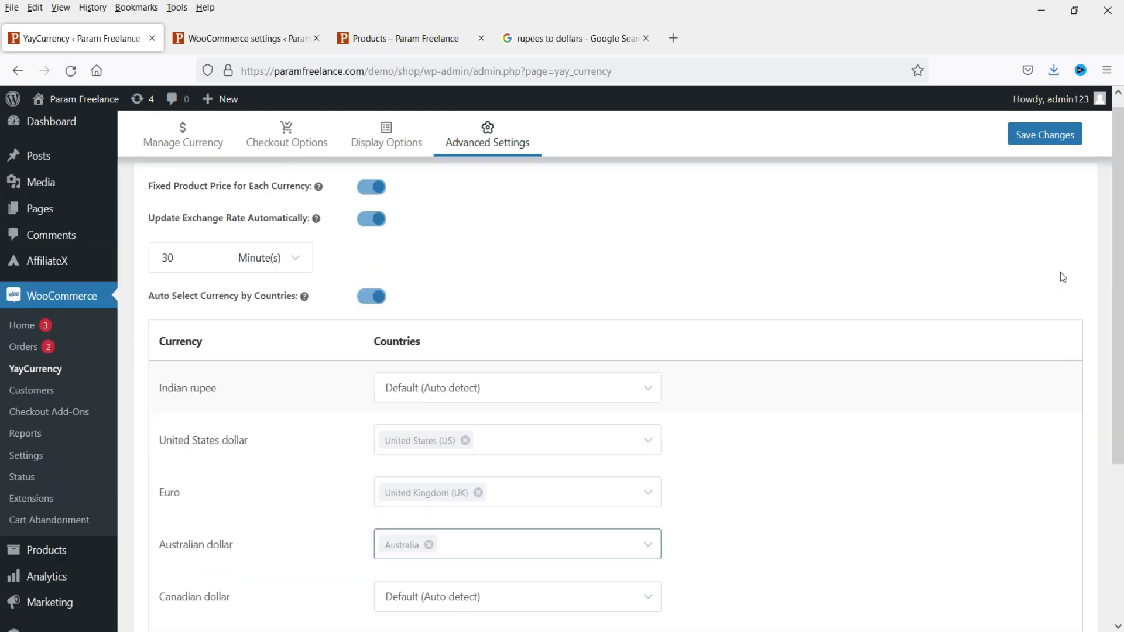
{"action": "left_click", "coordinate": [1040, 143]}
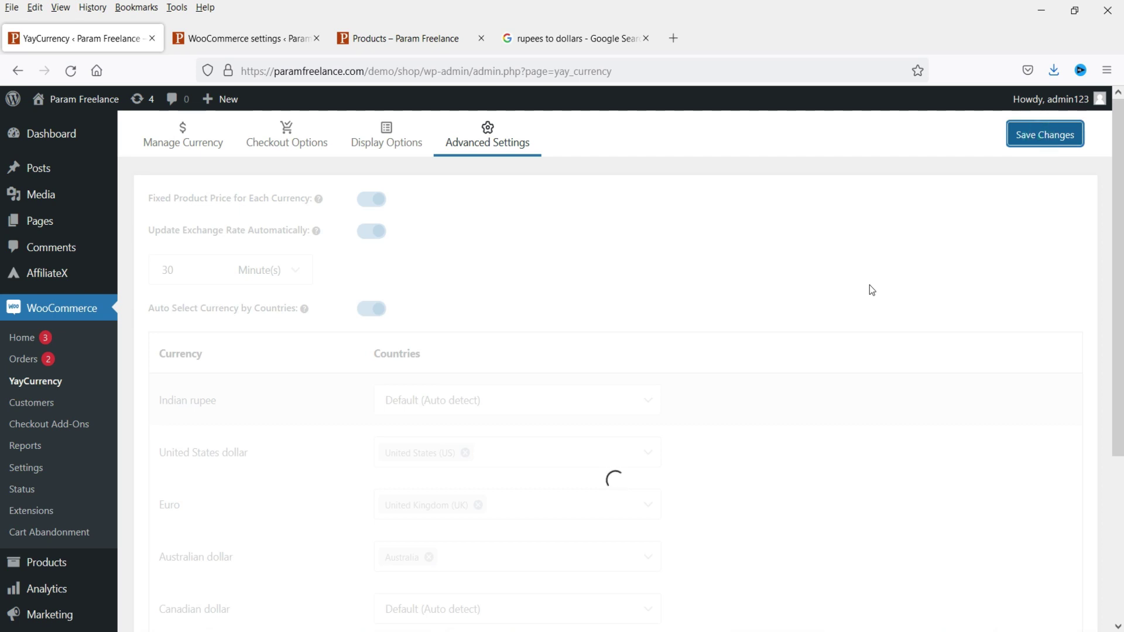
Step: Go to the storefront's product list, open the Black Printed Coffee Mug and review its product page
{"action": "left_click", "coordinate": [409, 37]}
{"action": "scroll", "coordinate": [710, 274], "scroll_direction": "down", "scroll_amount": 5}
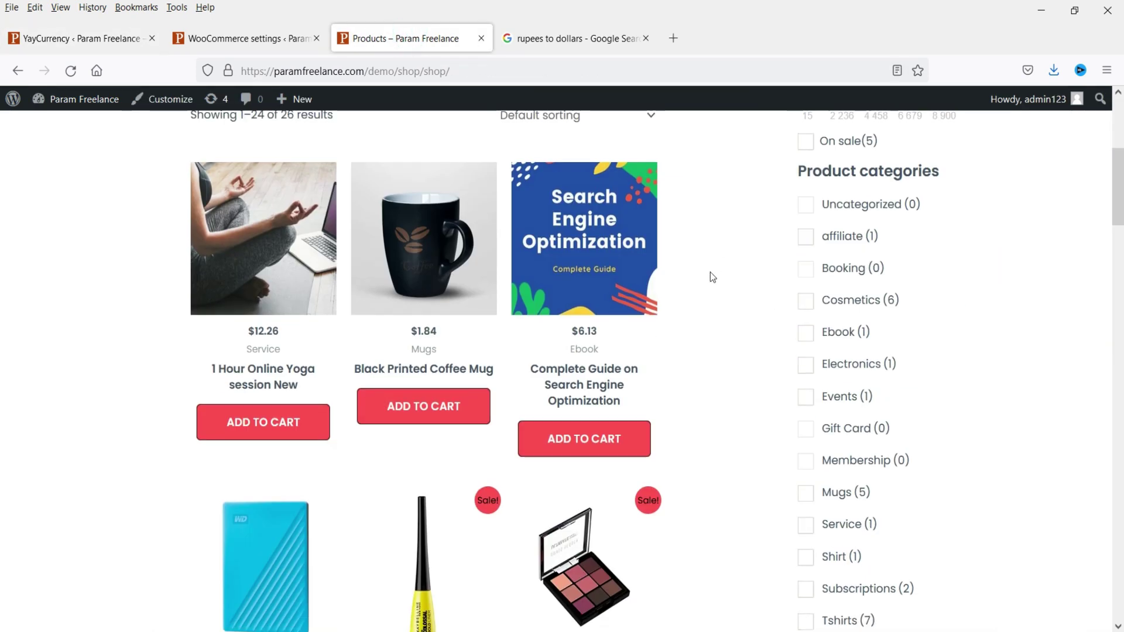
{"action": "left_click", "coordinate": [408, 369]}
{"action": "scroll", "coordinate": [867, 342], "scroll_direction": "down", "scroll_amount": 5}
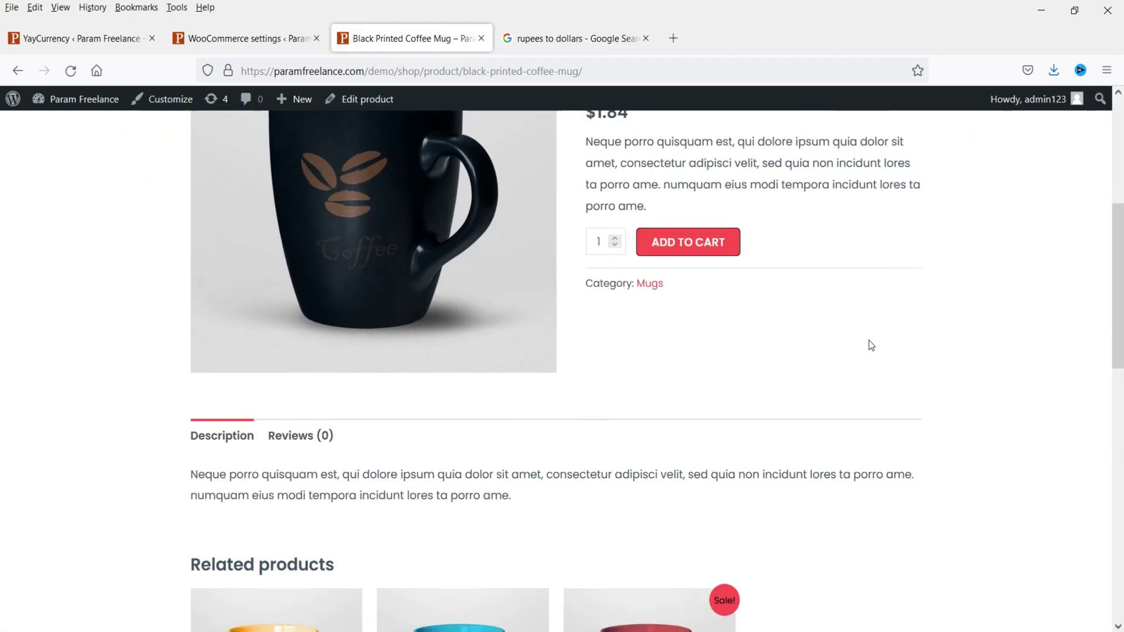
Step: Open the Black Printed Coffee Mug for editing and open its product page from the permalink in a separate tab
{"action": "scroll", "coordinate": [869, 345], "scroll_direction": "up", "scroll_amount": 5}
{"action": "left_click", "coordinate": [357, 99]}
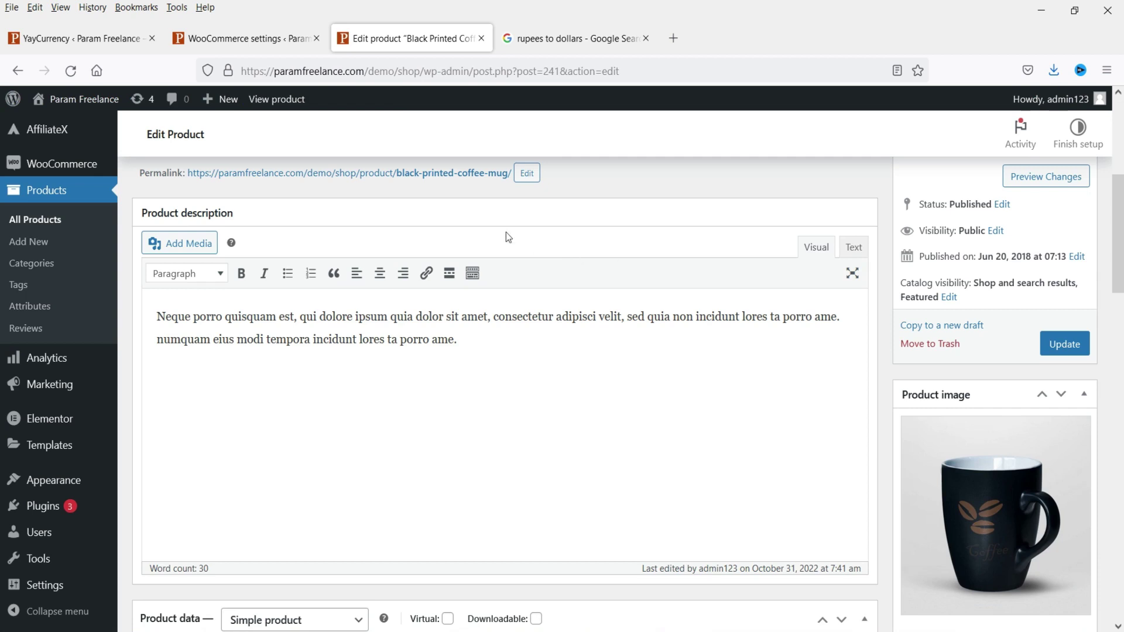
{"action": "right_click", "coordinate": [430, 174]}
{"action": "left_click", "coordinate": [469, 192]}
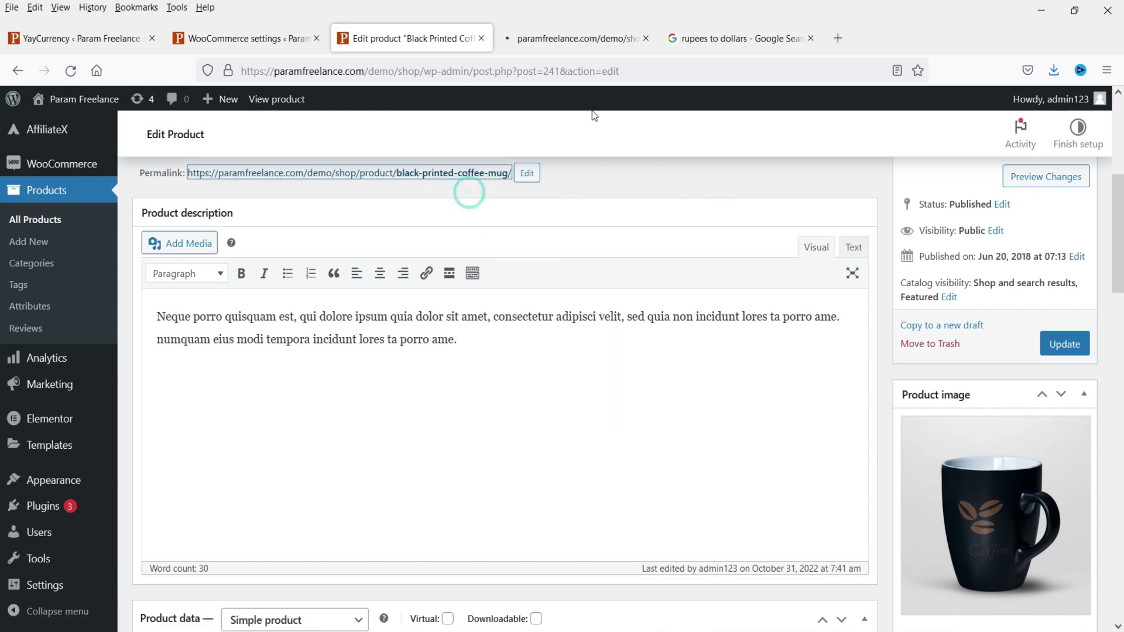
{"action": "left_click", "coordinate": [569, 40]}
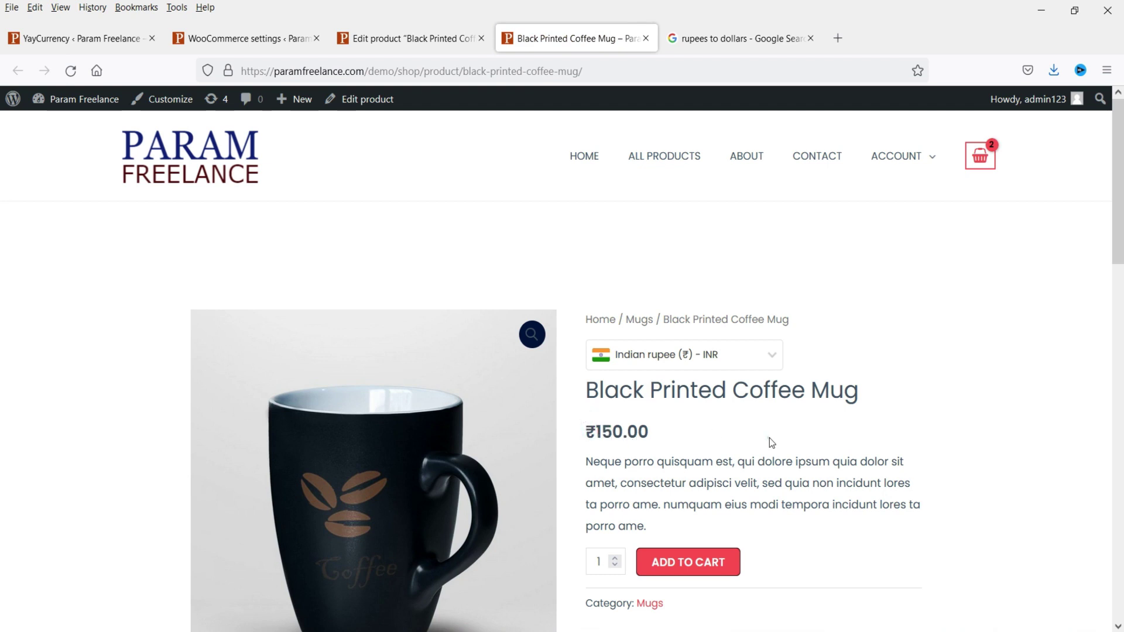
Step: Switch the mug's product page currency to United States dollar and check the displayed price
{"action": "left_click", "coordinate": [768, 360]}
{"action": "left_click", "coordinate": [726, 417]}
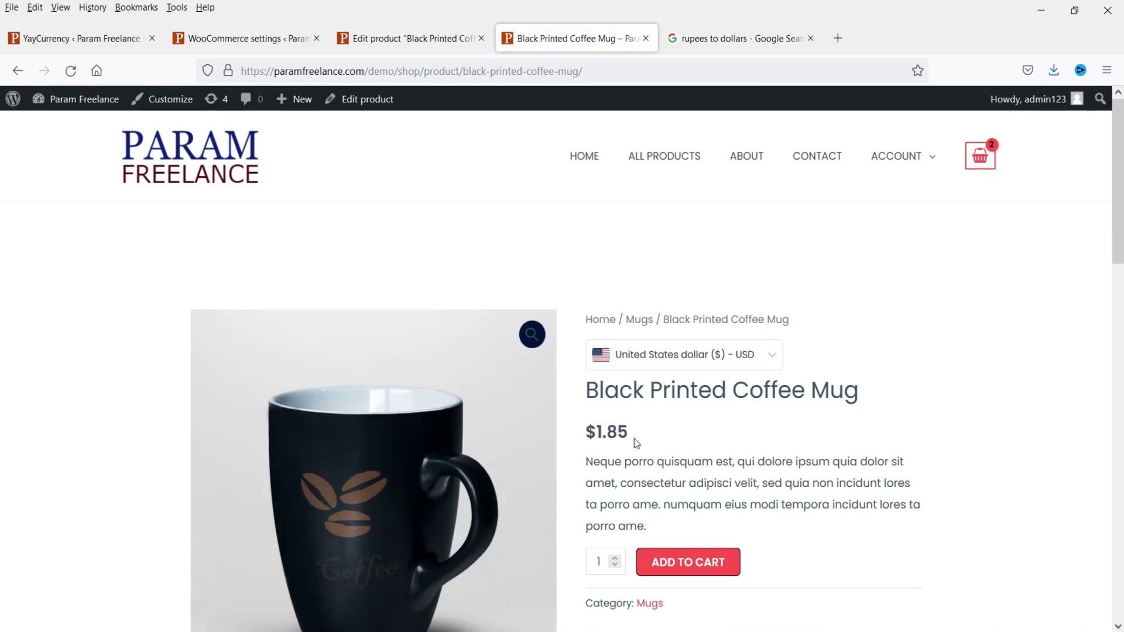
{"action": "double_click", "coordinate": [634, 438]}
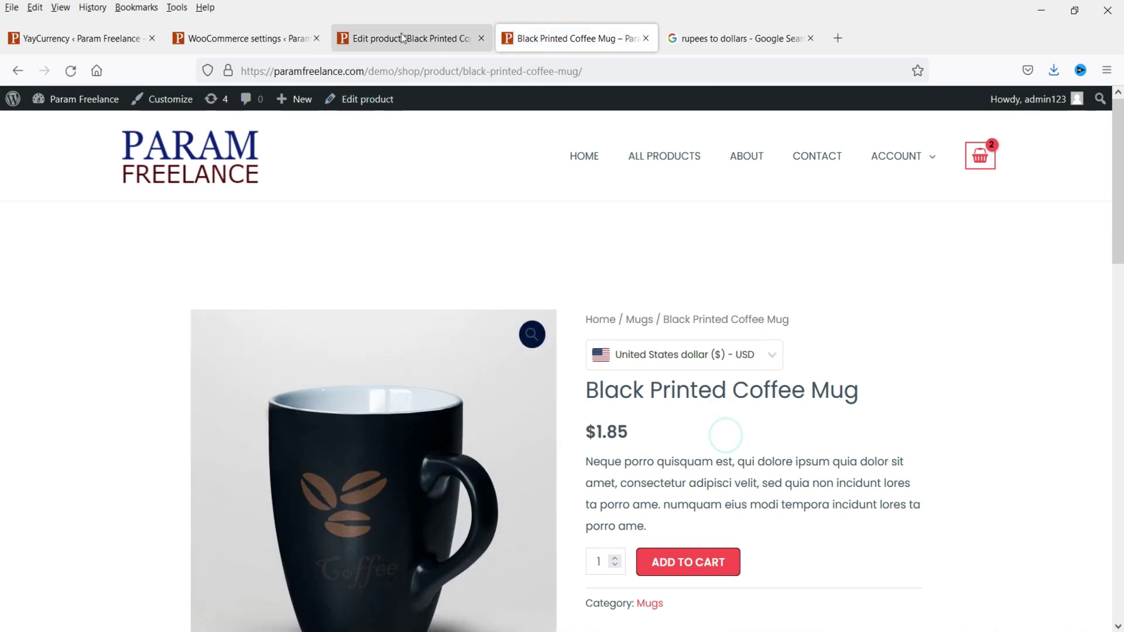
Step: In the mug's product data, set the fixed regular price in USD to 2, comparing it with the storefront price
{"action": "left_click", "coordinate": [401, 36]}
{"action": "scroll", "coordinate": [971, 356], "scroll_direction": "down", "scroll_amount": 7}
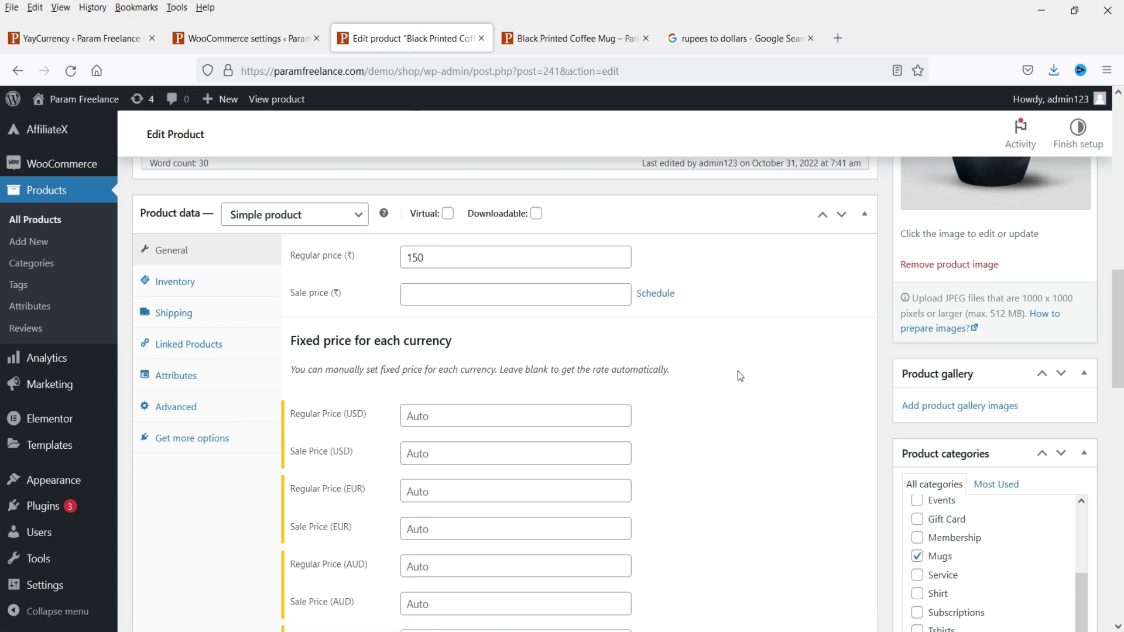
{"action": "scroll", "coordinate": [735, 371], "scroll_direction": "down", "scroll_amount": 1}
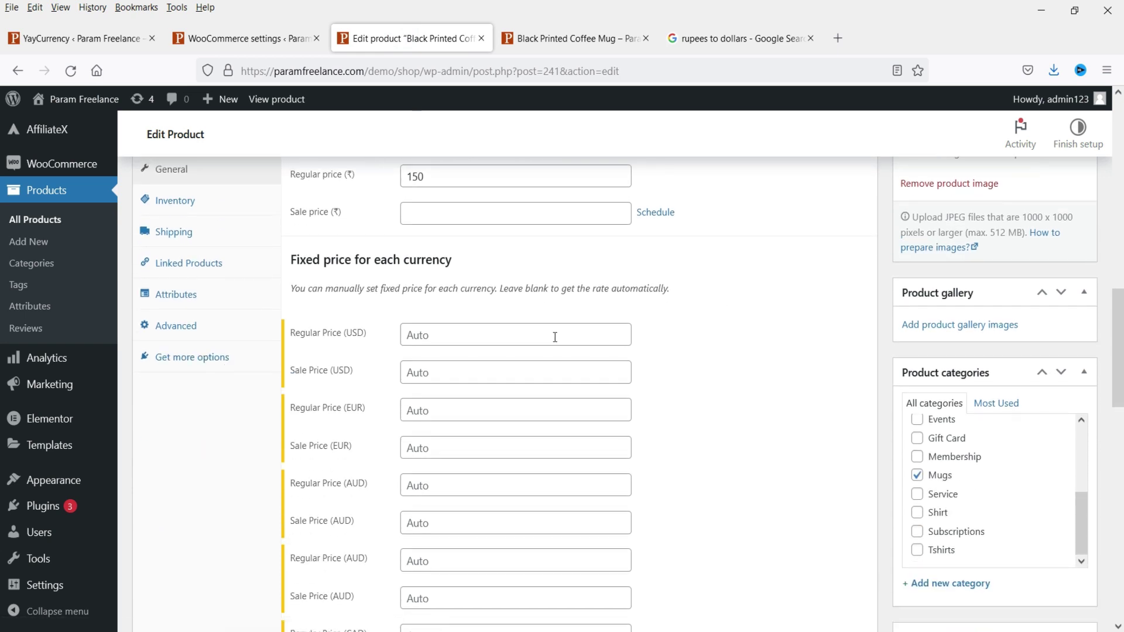
{"action": "scroll", "coordinate": [553, 335], "scroll_direction": "up", "scroll_amount": 3}
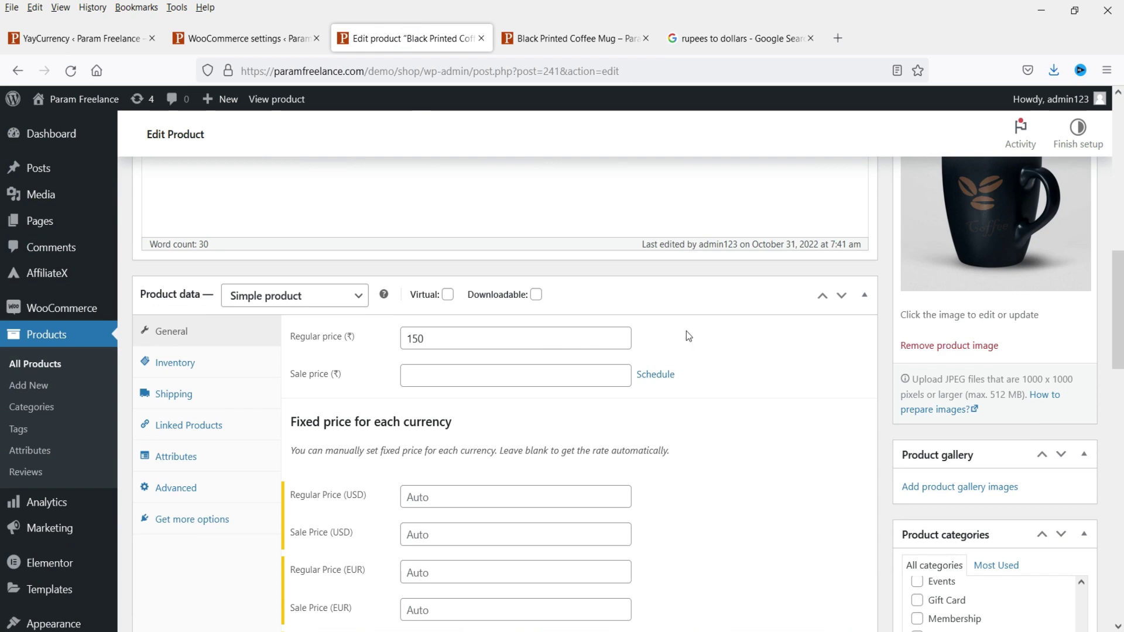
{"action": "scroll", "coordinate": [686, 331], "scroll_direction": "down", "scroll_amount": 1}
{"action": "double_click", "coordinate": [435, 254]}
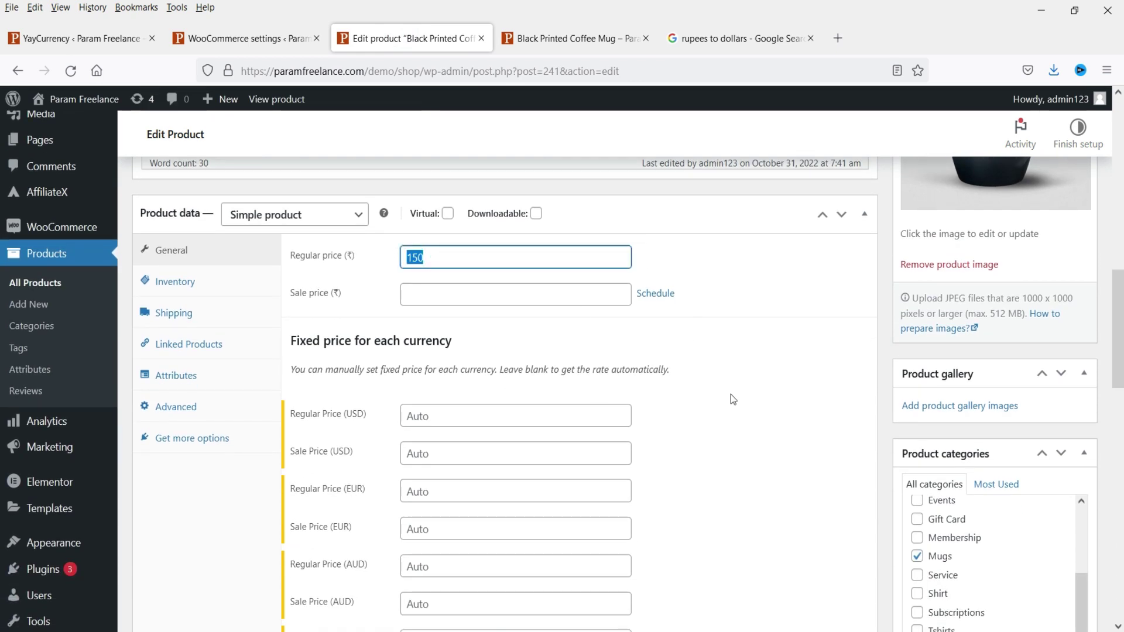
{"action": "left_click", "coordinate": [457, 417]}
{"action": "left_click", "coordinate": [519, 42]}
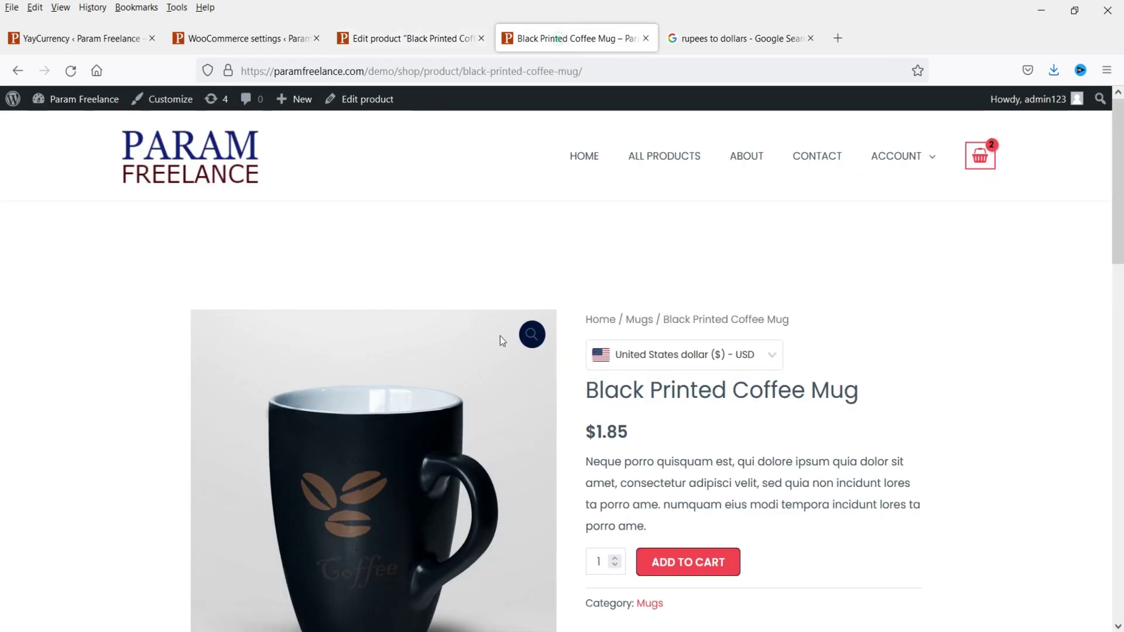
{"action": "double_click", "coordinate": [639, 435]}
{"action": "left_click", "coordinate": [399, 39]}
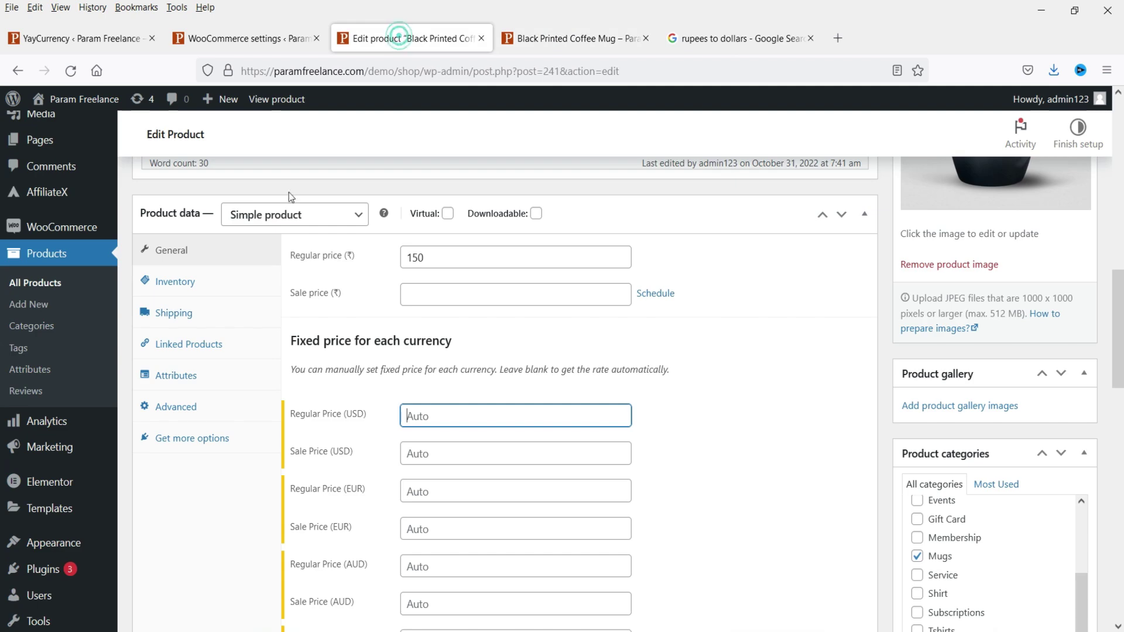
{"action": "type", "text": "2"}
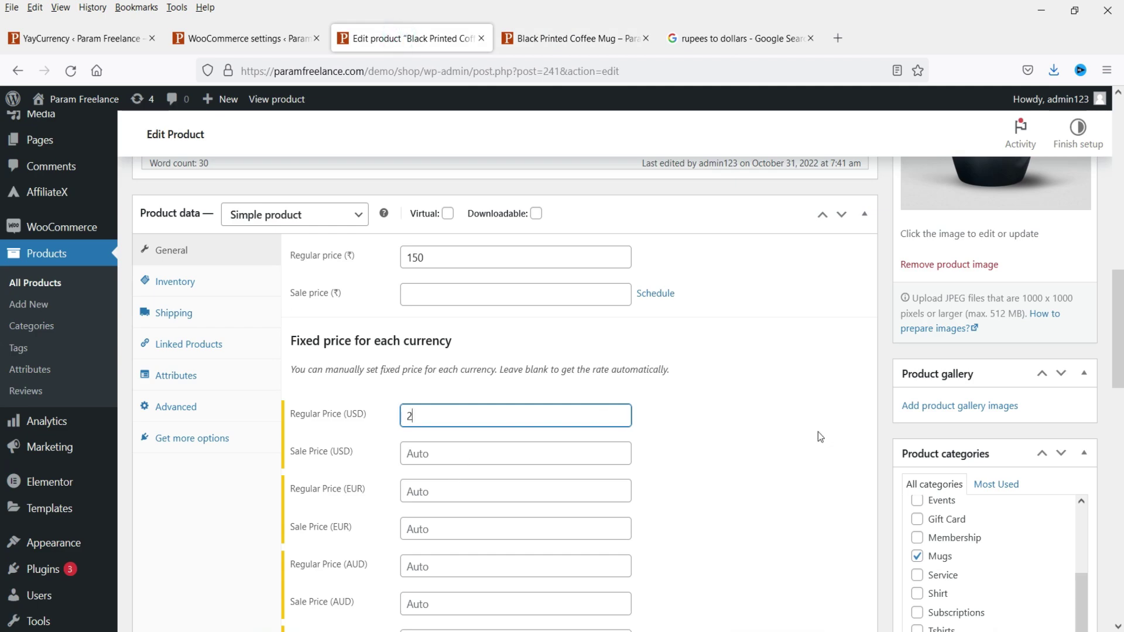
Step: Set the mug's fixed regular prices in EUR and in the first AUD entry to 2
{"action": "left_click", "coordinate": [442, 453]}
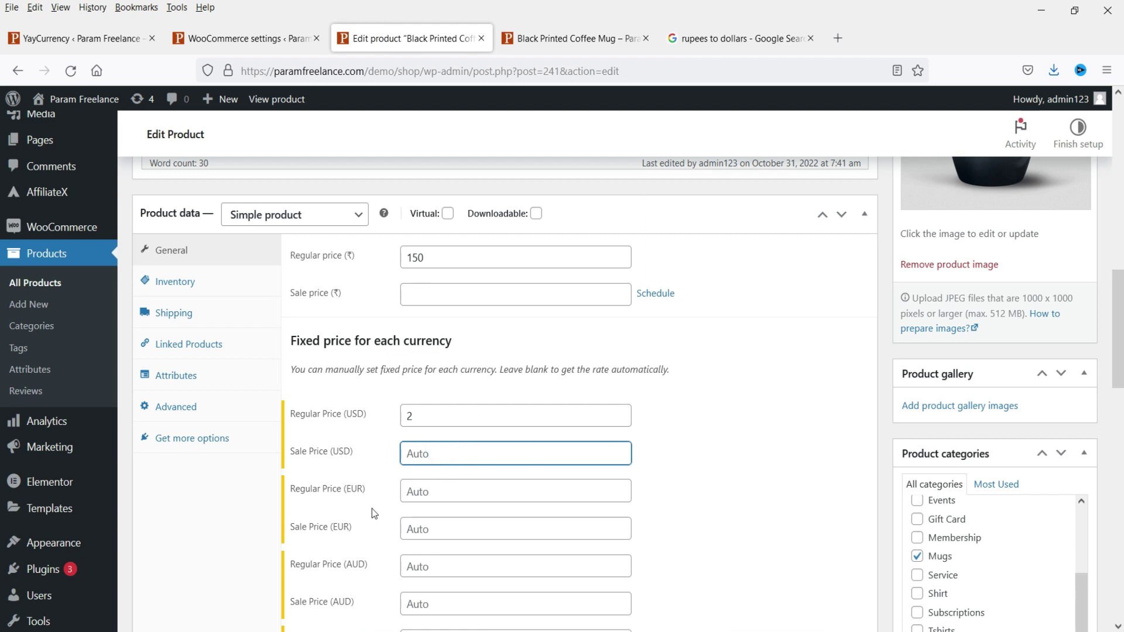
{"action": "left_click", "coordinate": [422, 492]}
{"action": "type", "text": "2"}
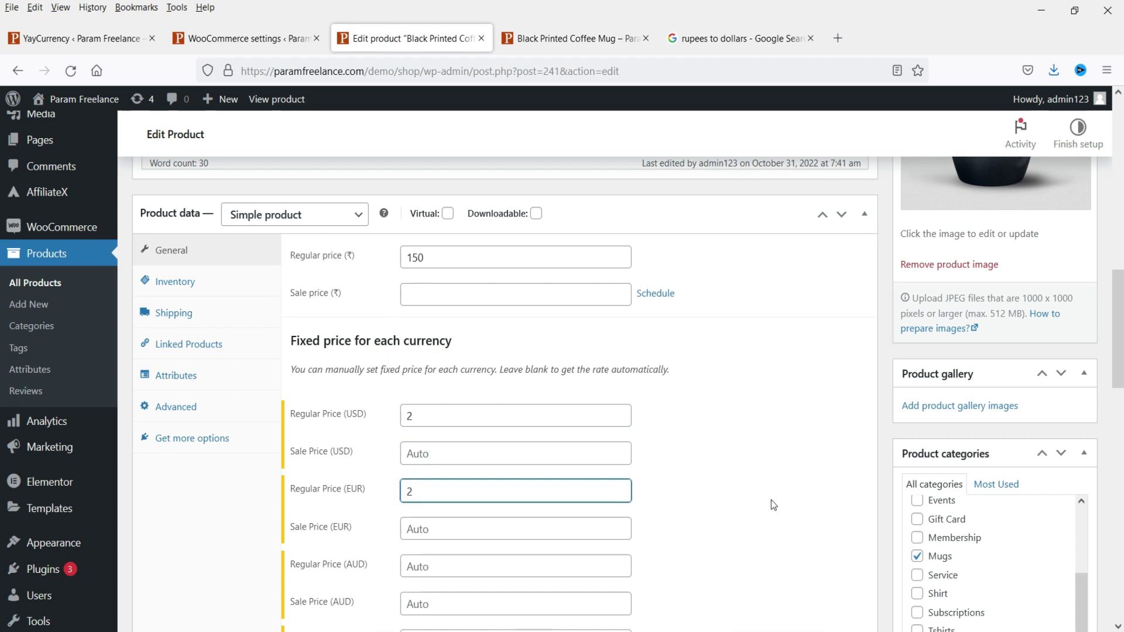
{"action": "scroll", "coordinate": [778, 460], "scroll_direction": "down", "scroll_amount": 3}
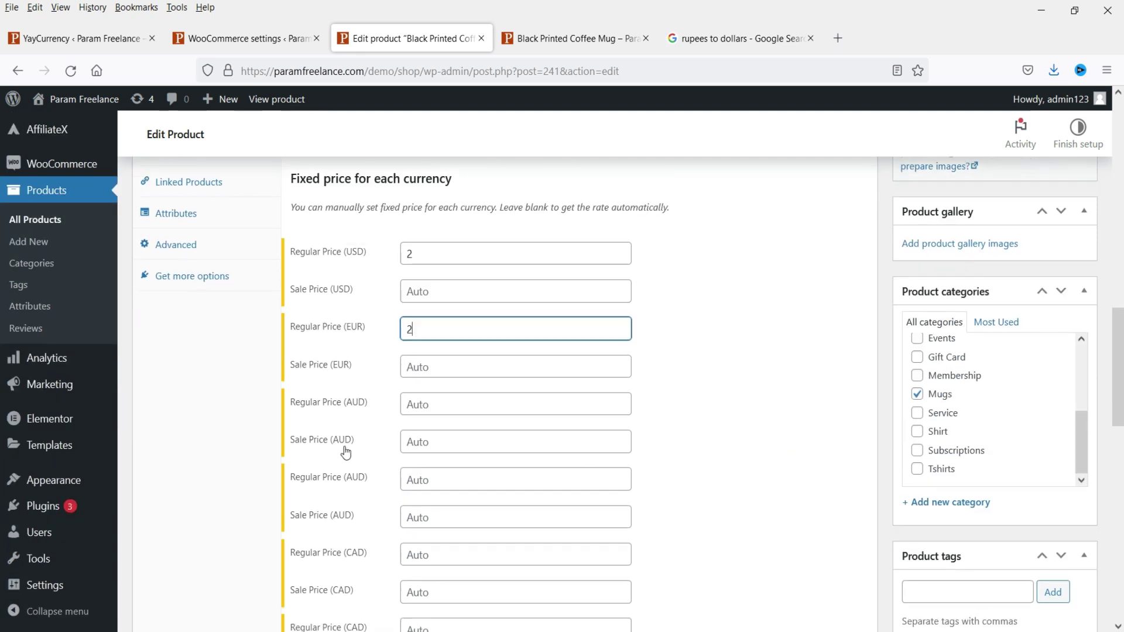
{"action": "left_click", "coordinate": [436, 402]}
{"action": "type", "text": "2"}
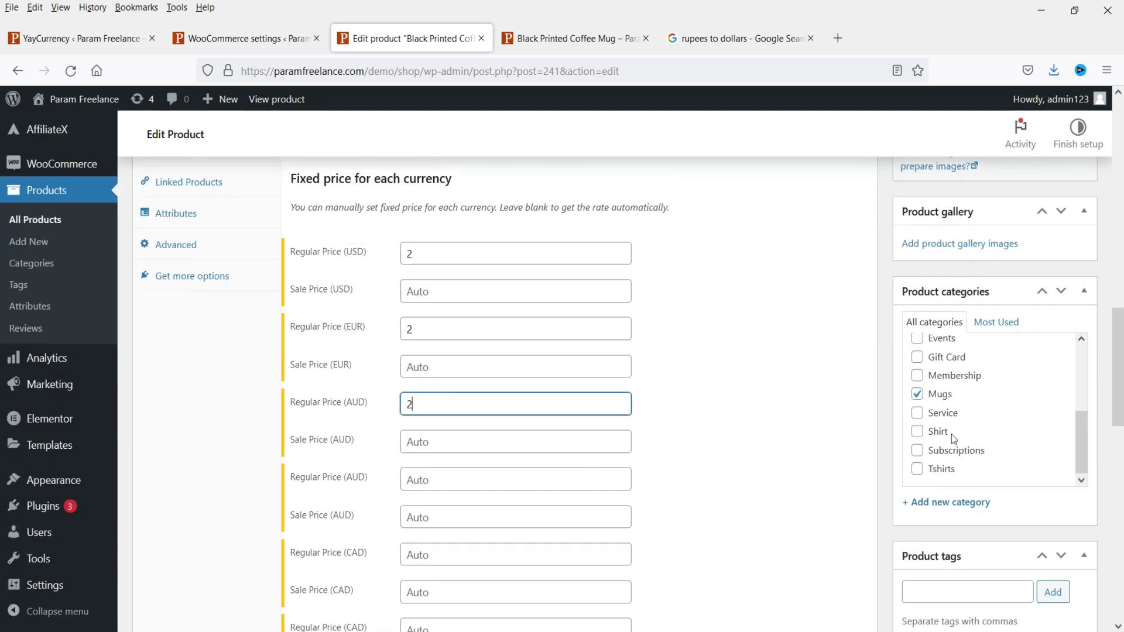
Step: Leave the remaining currency prices on automatic and update the Black Printed Coffee Mug product
{"action": "left_click", "coordinate": [443, 478]}
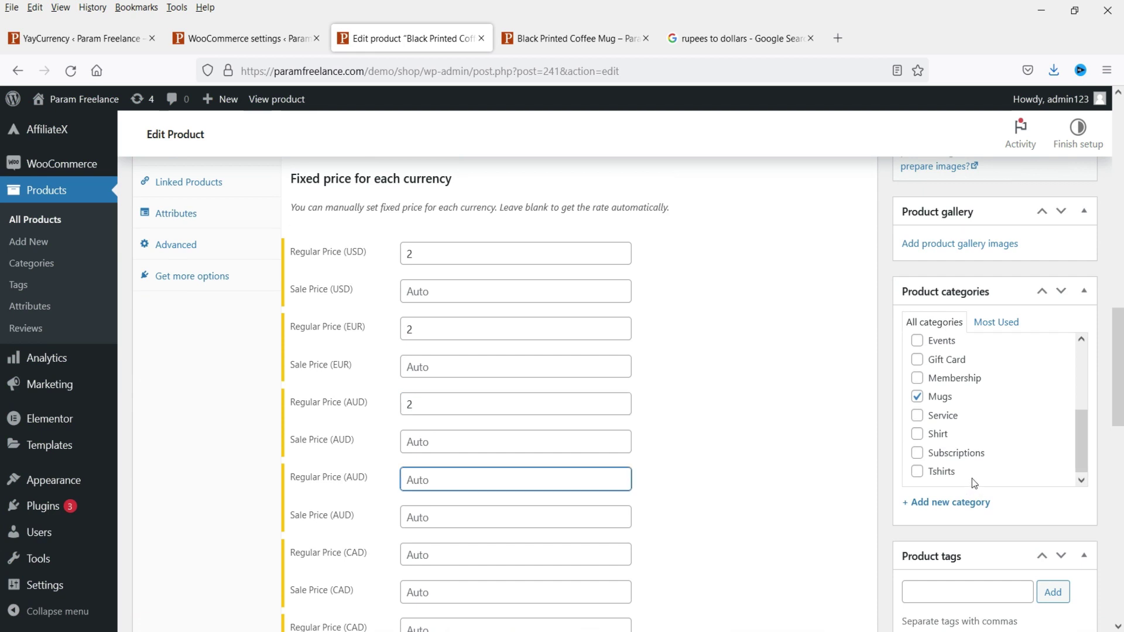
{"action": "scroll", "coordinate": [968, 479], "scroll_direction": "up", "scroll_amount": 5}
{"action": "scroll", "coordinate": [774, 406], "scroll_direction": "up", "scroll_amount": 10}
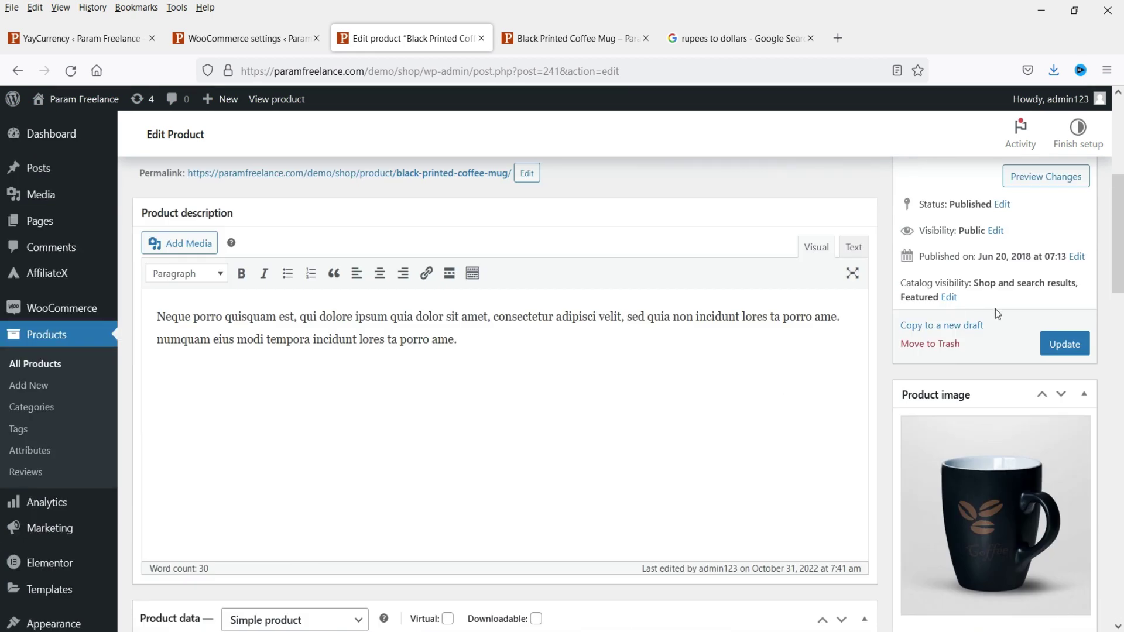
{"action": "left_click", "coordinate": [1064, 343]}
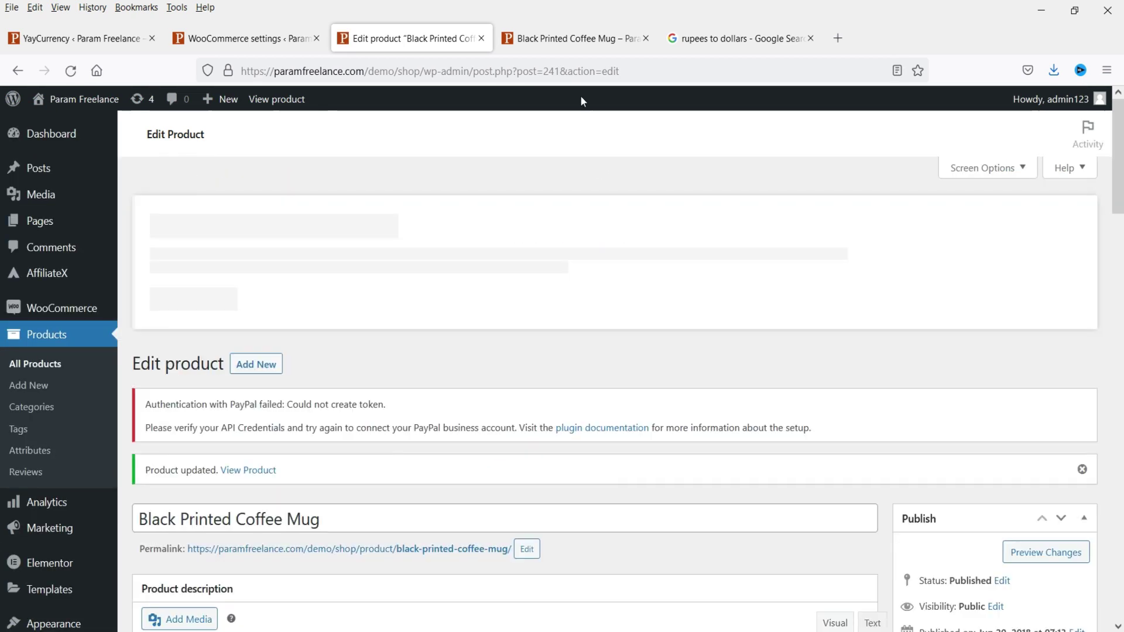
Step: Return to the mug's storefront page, reload it and check the price in United States dollars
{"action": "left_click", "coordinate": [568, 41]}
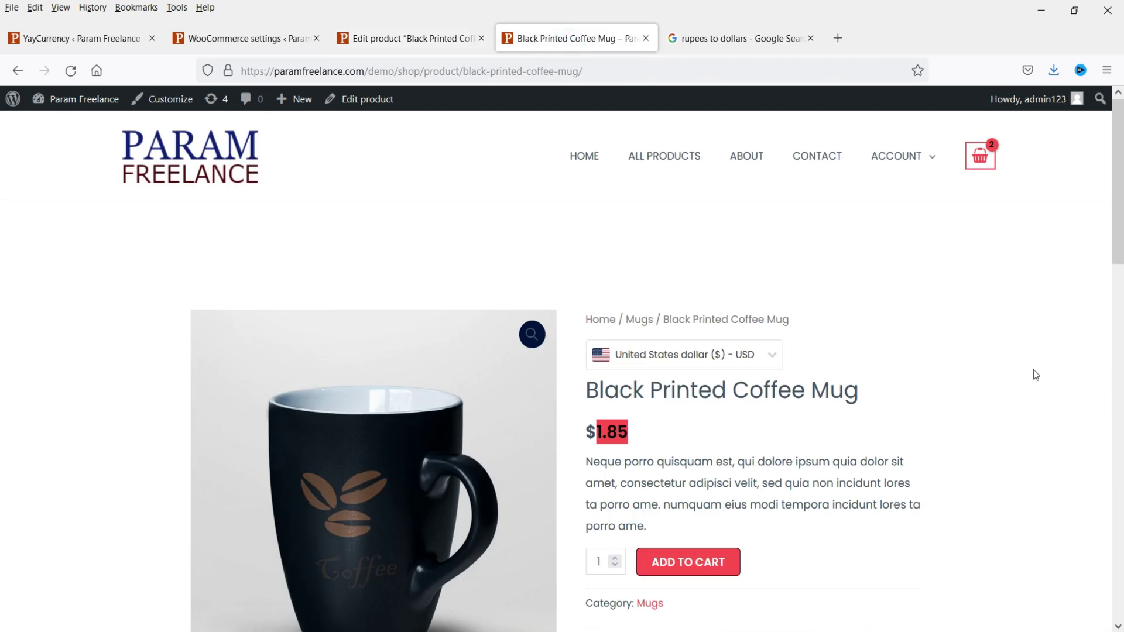
{"action": "left_click", "coordinate": [689, 437]}
{"action": "left_click_drag", "start_coordinate": [629, 431], "coordinate": [609, 431]}
{"action": "left_click", "coordinate": [689, 437]}
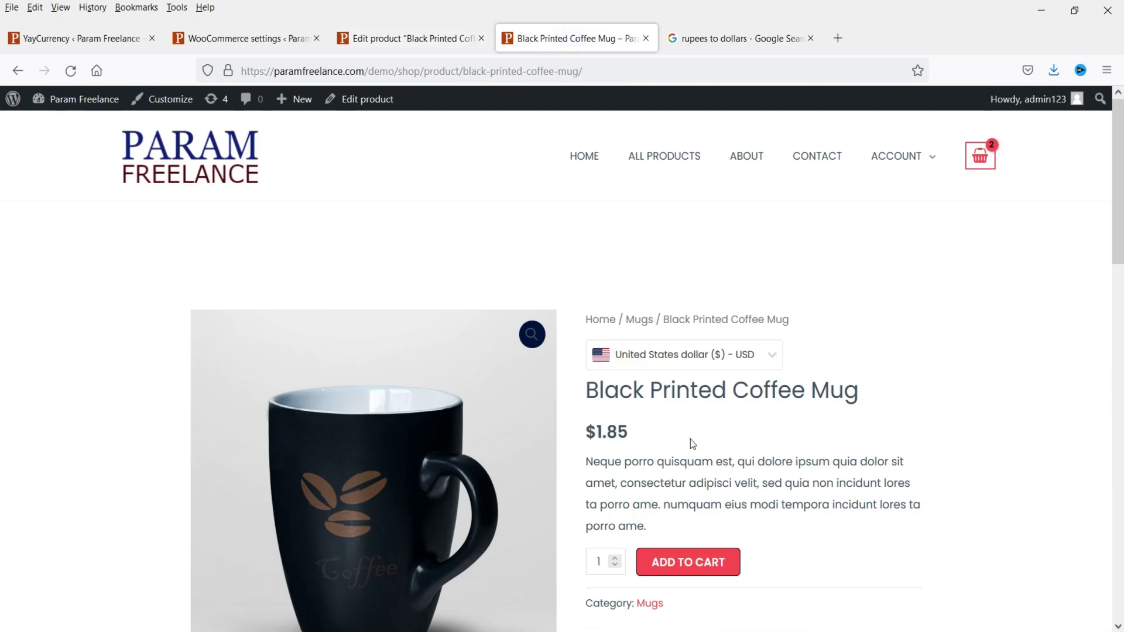
{"action": "left_click", "coordinate": [70, 70]}
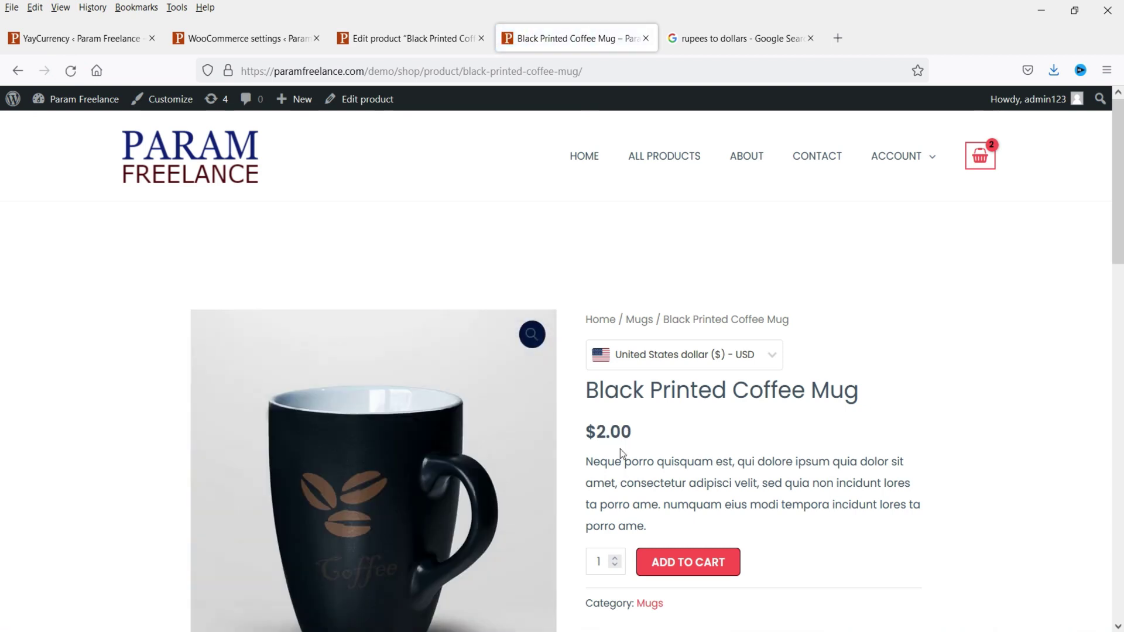
{"action": "double_click", "coordinate": [630, 431]}
{"action": "left_click", "coordinate": [828, 460]}
Step: Switch the product page currency to Euro and check the mug's displayed price
{"action": "left_click", "coordinate": [774, 356]}
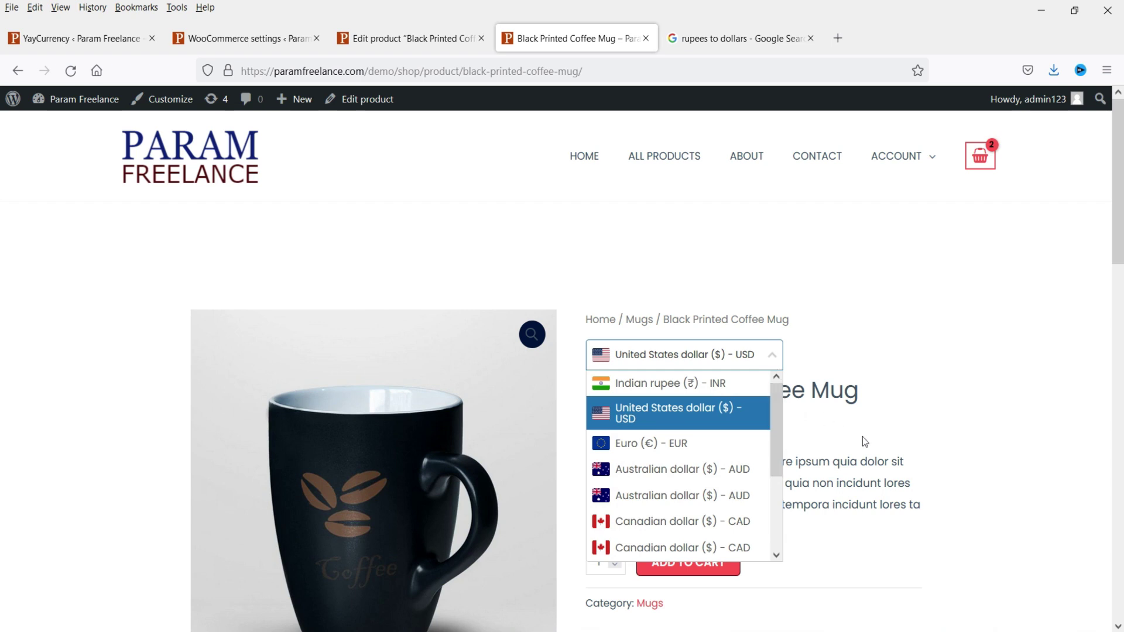
{"action": "left_click", "coordinate": [654, 446]}
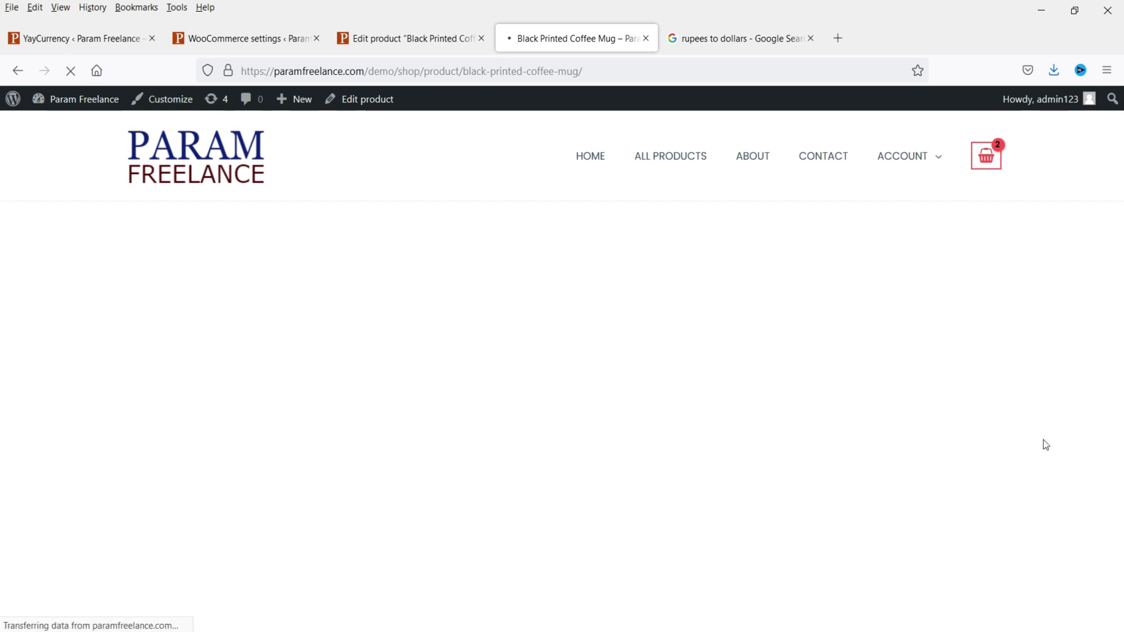
{"action": "double_click", "coordinate": [601, 433]}
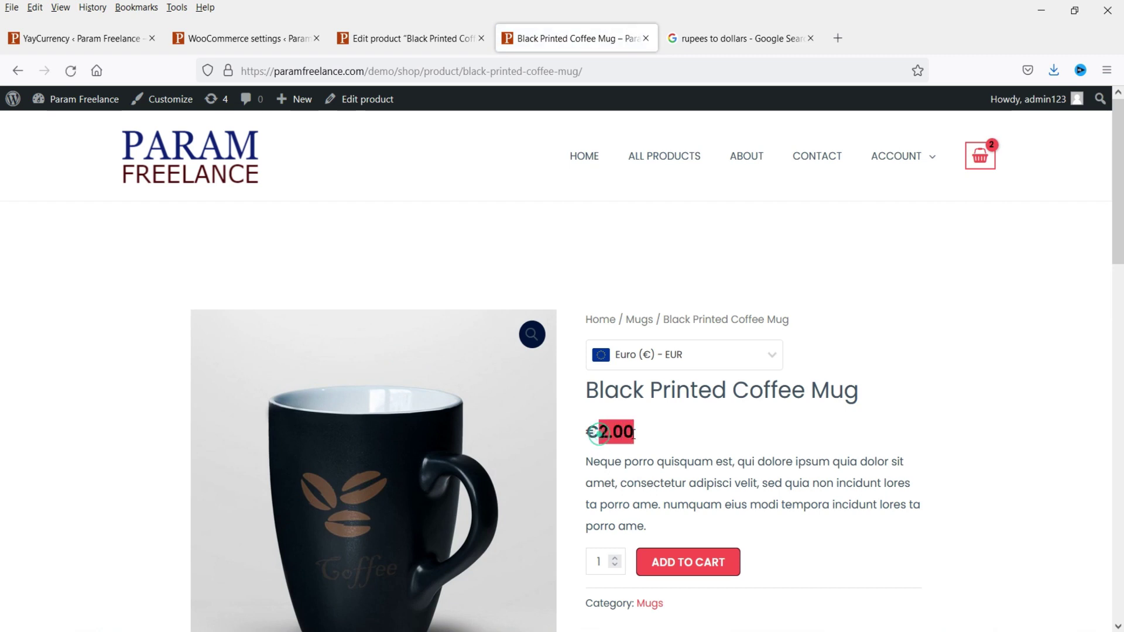
{"action": "left_click", "coordinate": [697, 434]}
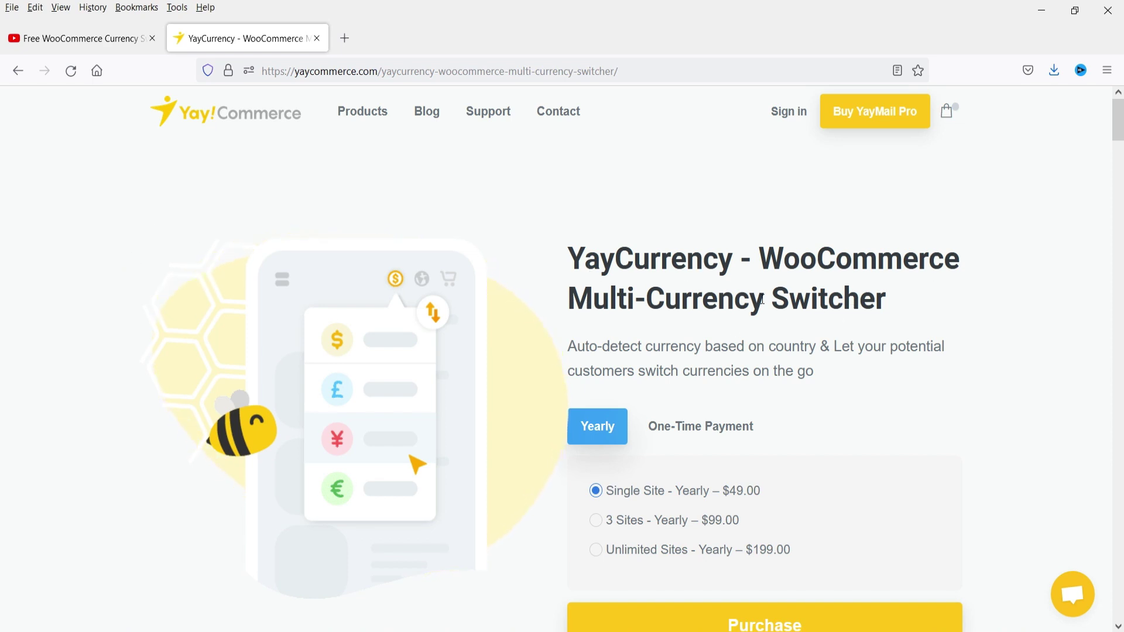
Step: Review the YayCurrency product page on the YayCommerce site, including its pricing plans, features and payment method compatibility
{"action": "scroll", "coordinate": [760, 302], "scroll_direction": "down", "scroll_amount": 3}
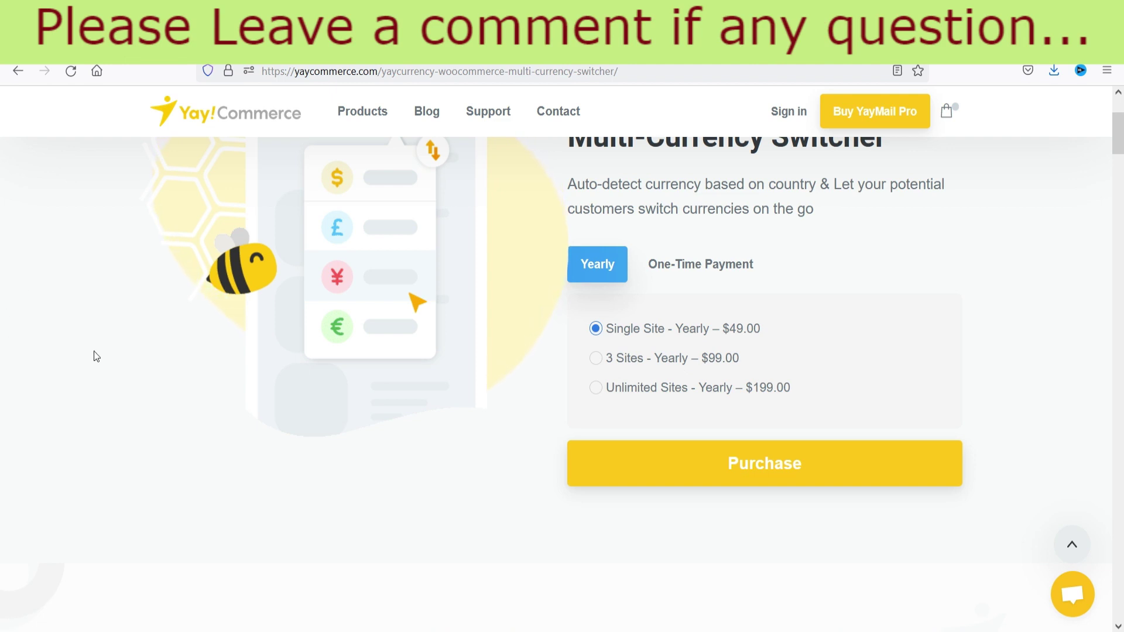
{"action": "scroll", "coordinate": [101, 351], "scroll_direction": "down", "scroll_amount": 10}
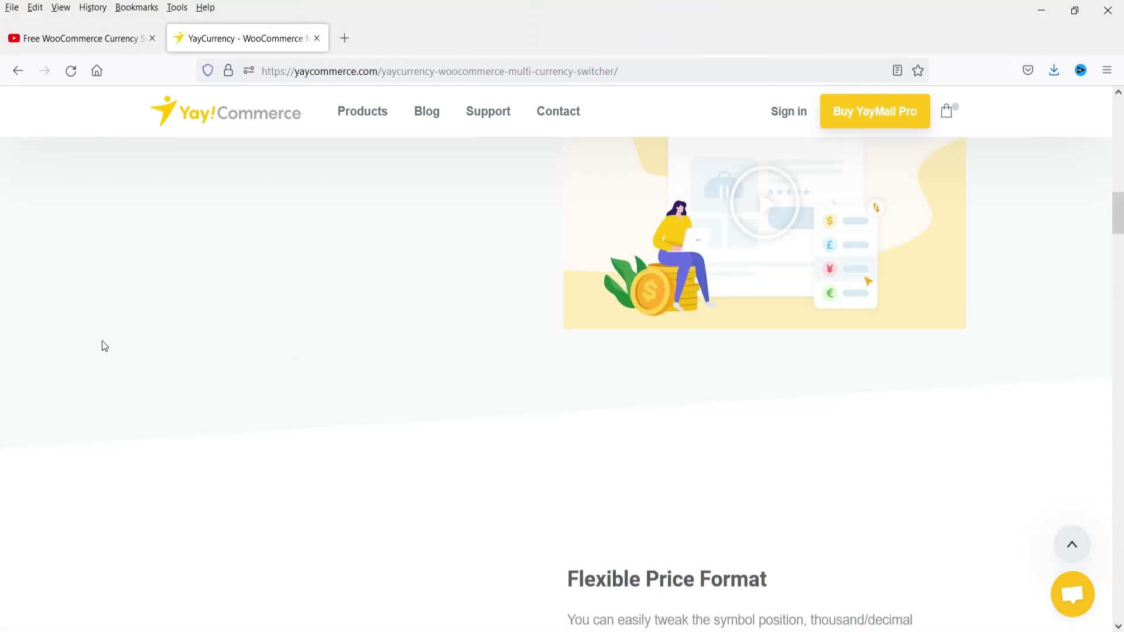
{"action": "scroll", "coordinate": [104, 346], "scroll_direction": "up", "scroll_amount": 4}
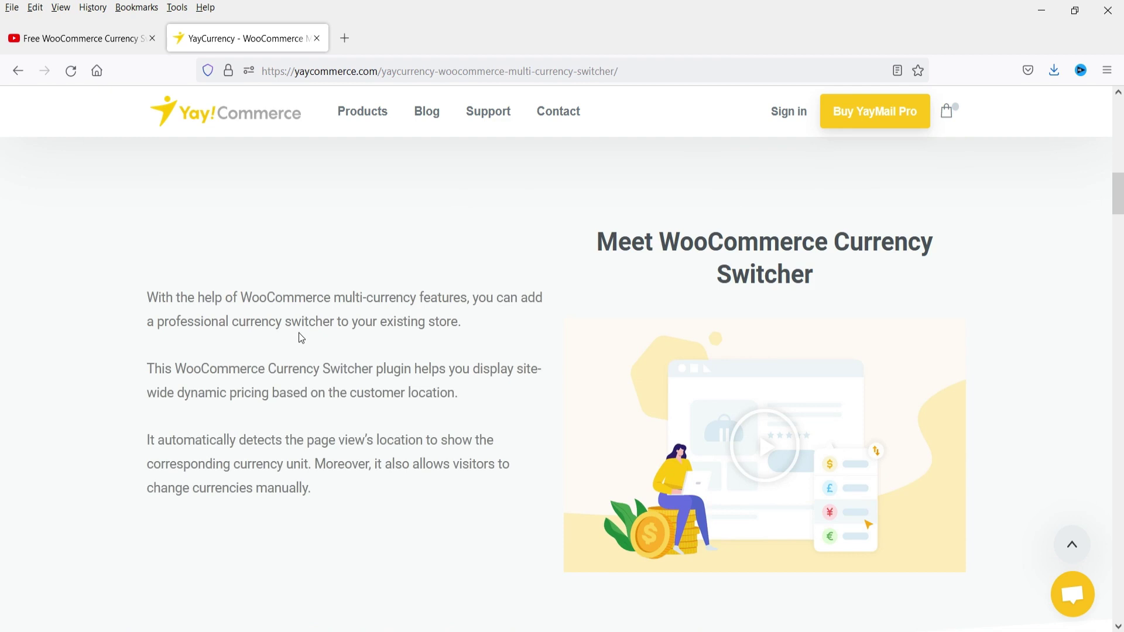
{"action": "scroll", "coordinate": [302, 338], "scroll_direction": "down", "scroll_amount": 20}
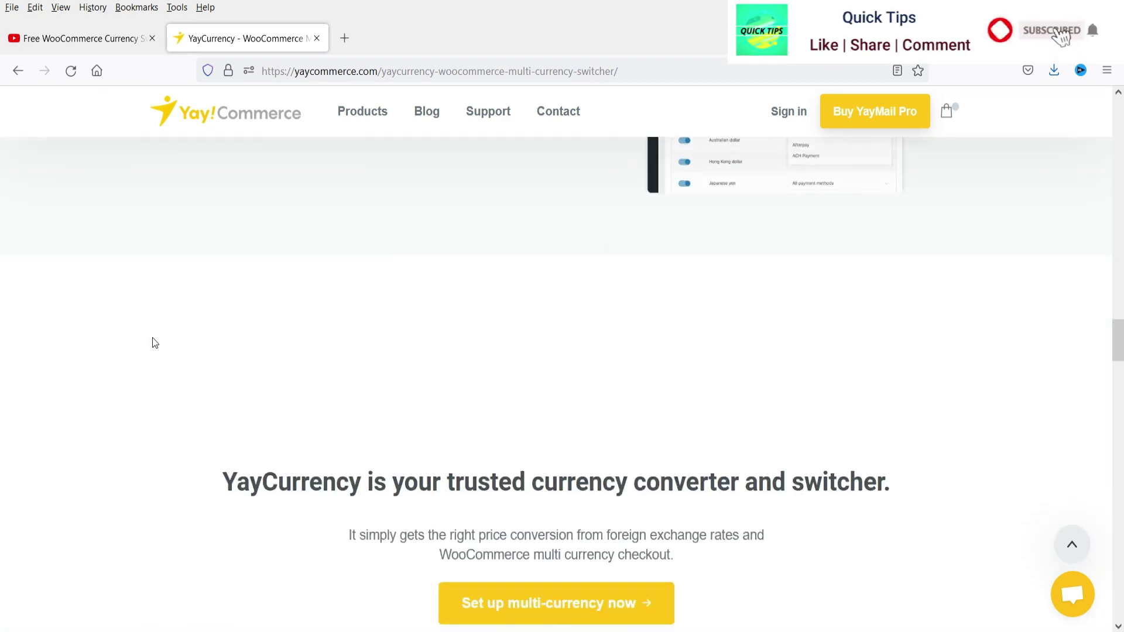
{"action": "scroll", "coordinate": [155, 342], "scroll_direction": "down", "scroll_amount": 18}
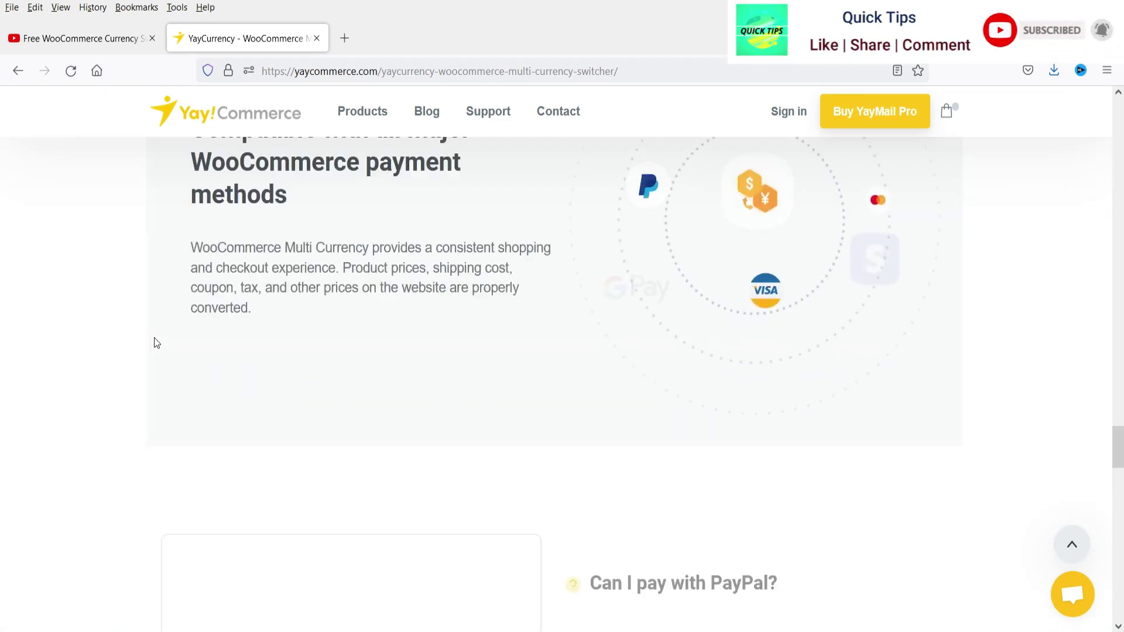
{"action": "scroll", "coordinate": [157, 343], "scroll_direction": "up", "scroll_amount": 3}
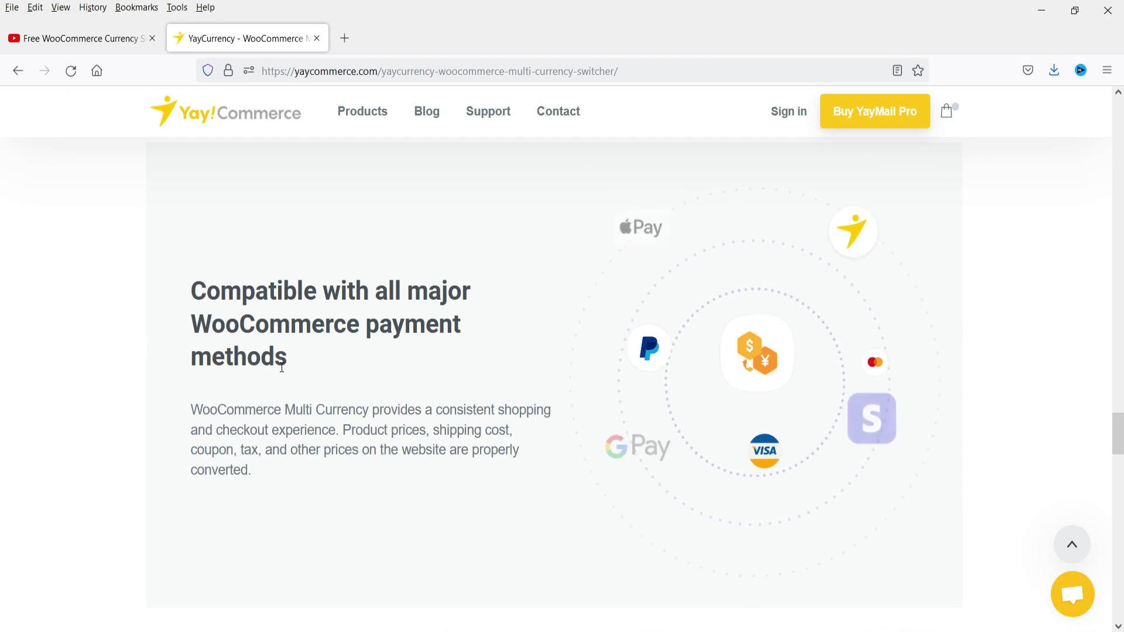
{"action": "key", "text": "Home"}
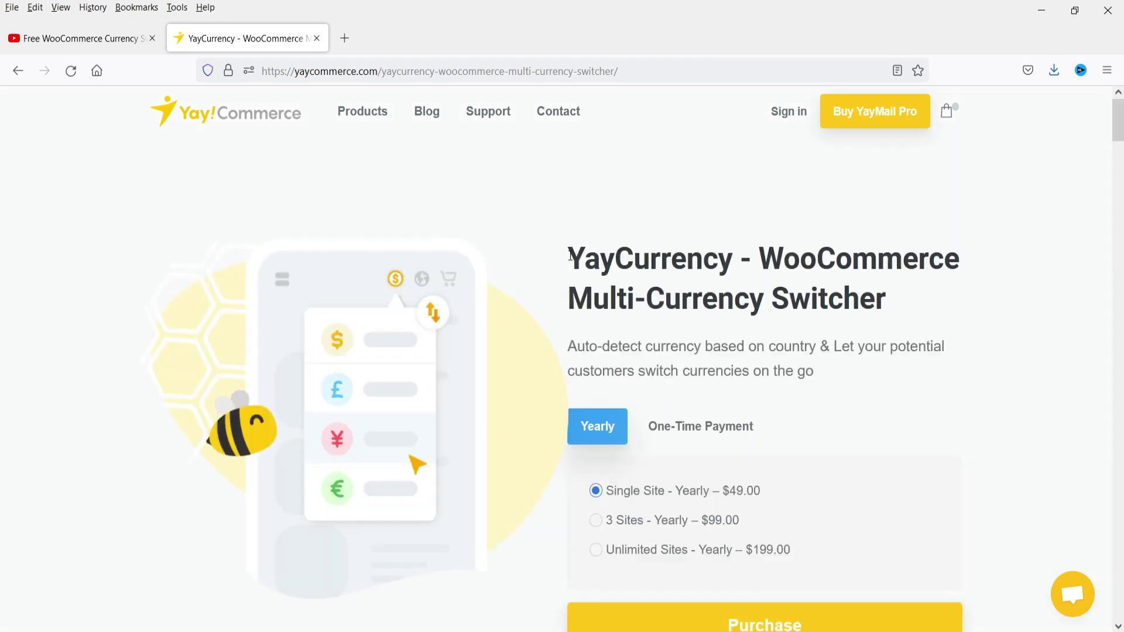
{"action": "left_click_drag", "start_coordinate": [571, 256], "coordinate": [970, 307]}
{"action": "left_click", "coordinate": [966, 309]}
Step: View the YouTube page of the WOOCS currency switcher tutorial, and return to the YayCurrency product page
{"action": "left_click", "coordinate": [45, 37]}
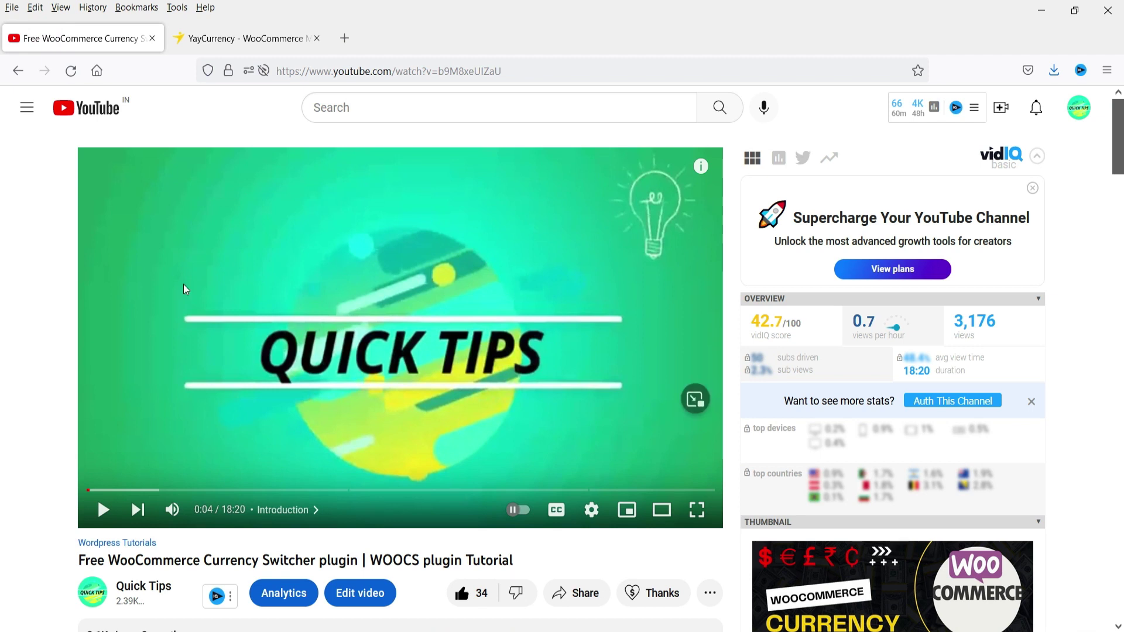
{"action": "scroll", "coordinate": [2, 333], "scroll_direction": "down", "scroll_amount": 1}
{"action": "scroll", "coordinate": [2, 333], "scroll_direction": "up", "scroll_amount": 1}
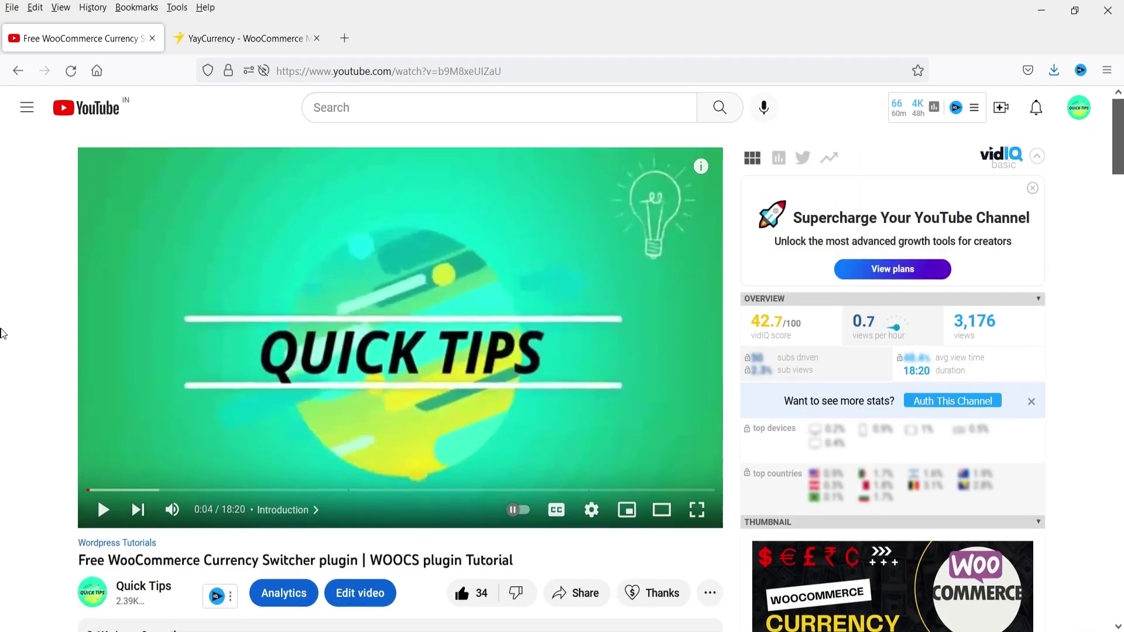
{"action": "scroll", "coordinate": [1, 334], "scroll_direction": "down", "scroll_amount": 1}
{"action": "scroll", "coordinate": [5, 367], "scroll_direction": "up", "scroll_amount": 1}
{"action": "key", "text": "ctrl+Tab"}
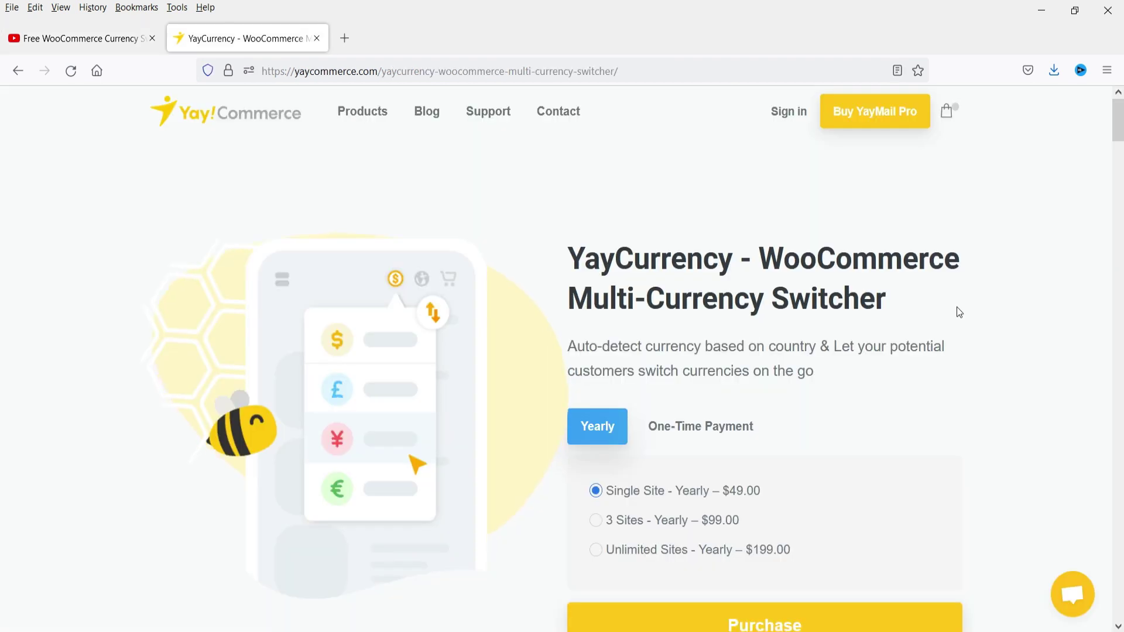